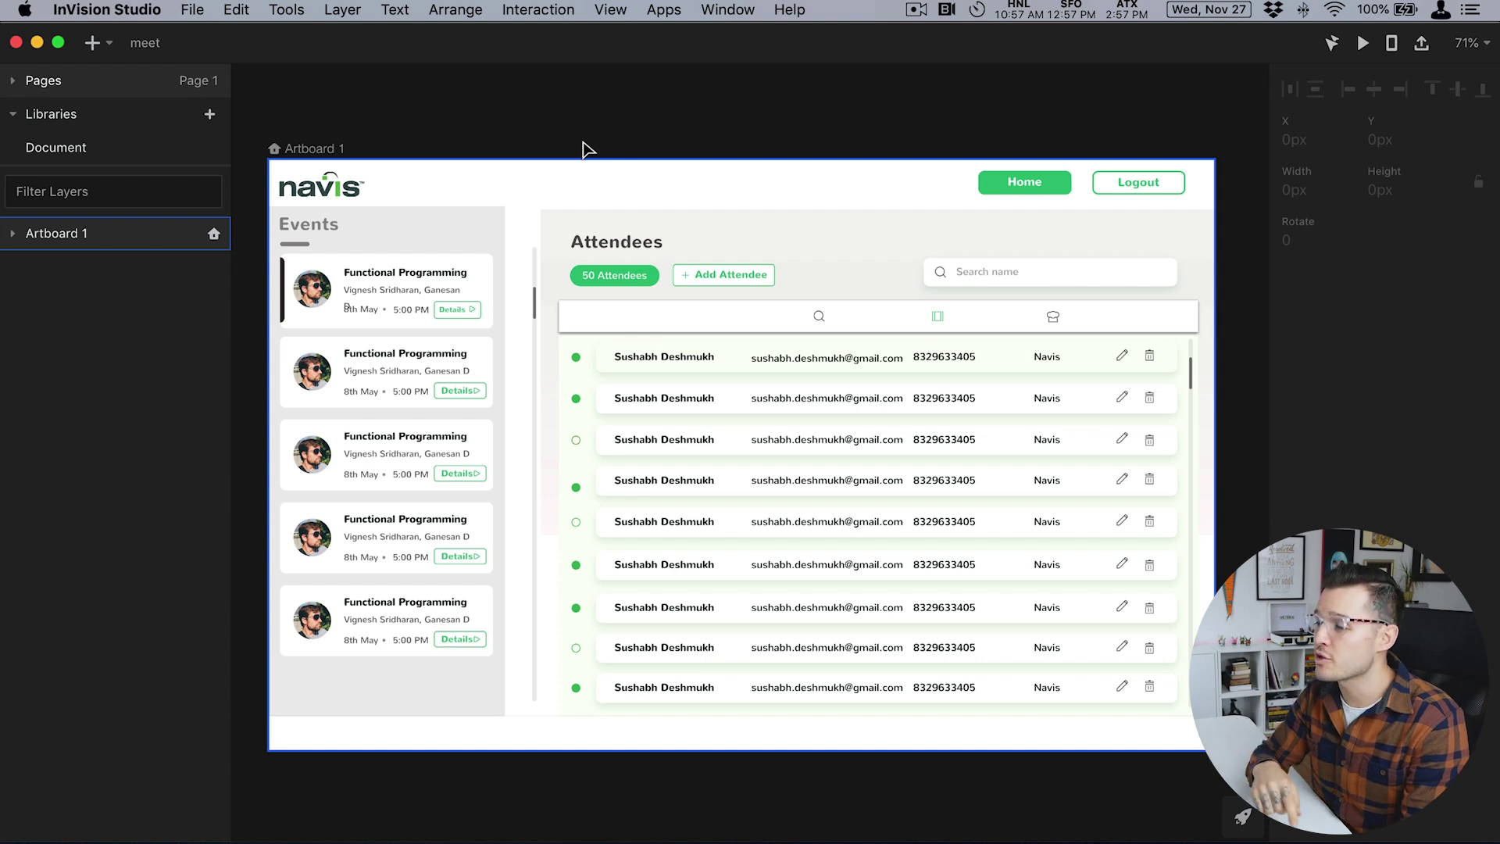
Duplicate Artboard 1 and place the copy beside the original as a working version.
{"action": "left_click", "coordinate": [573, 144]}
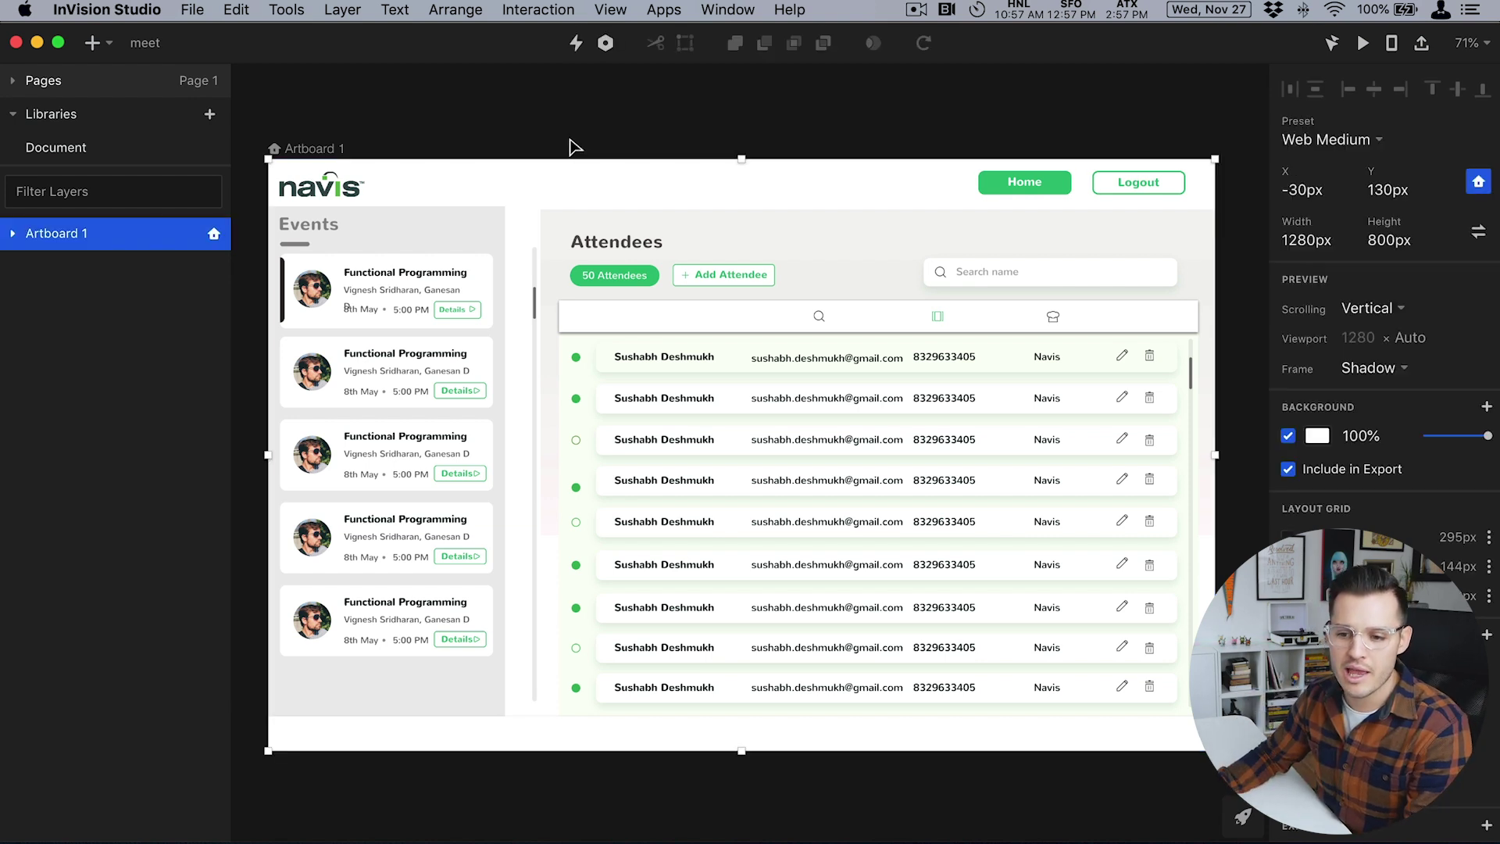
{"action": "left_click_drag", "start_coordinate": [572, 143], "coordinate": [598, 155]}
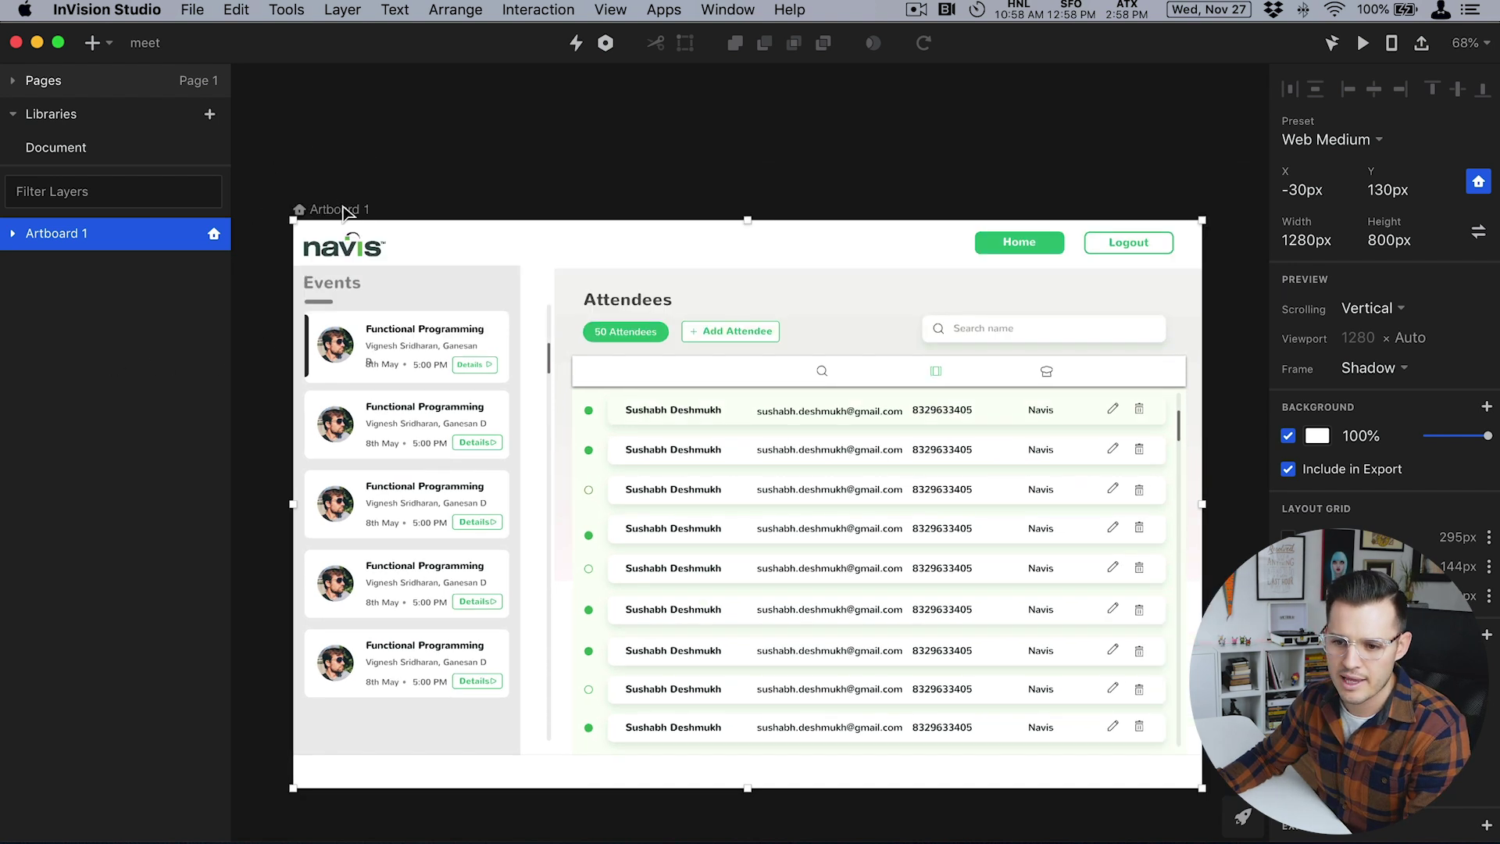
{"action": "left_click_drag", "start_coordinate": [337, 210], "coordinate": [965, 228]}
{"action": "left_click_drag", "start_coordinate": [1217, 238], "coordinate": [1232, 796]}
{"action": "left_click", "coordinate": [287, 162]}
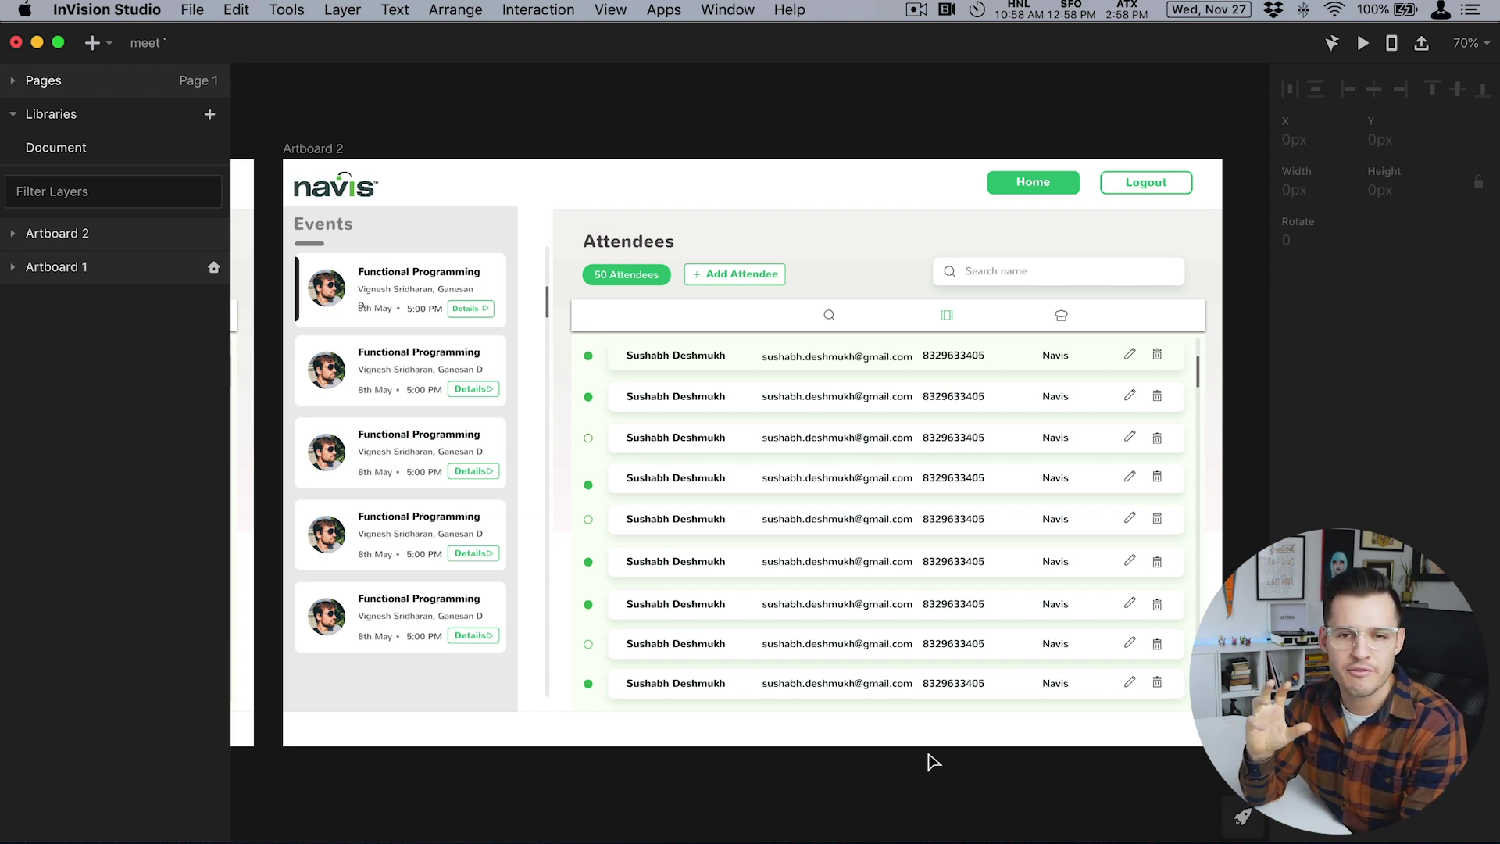
Delete the gradient background behind the Attendees section and the grey Events sidebar background from Artboard 2.
{"action": "scroll", "coordinate": [932, 762], "scroll_direction": "down", "scroll_amount": 2}
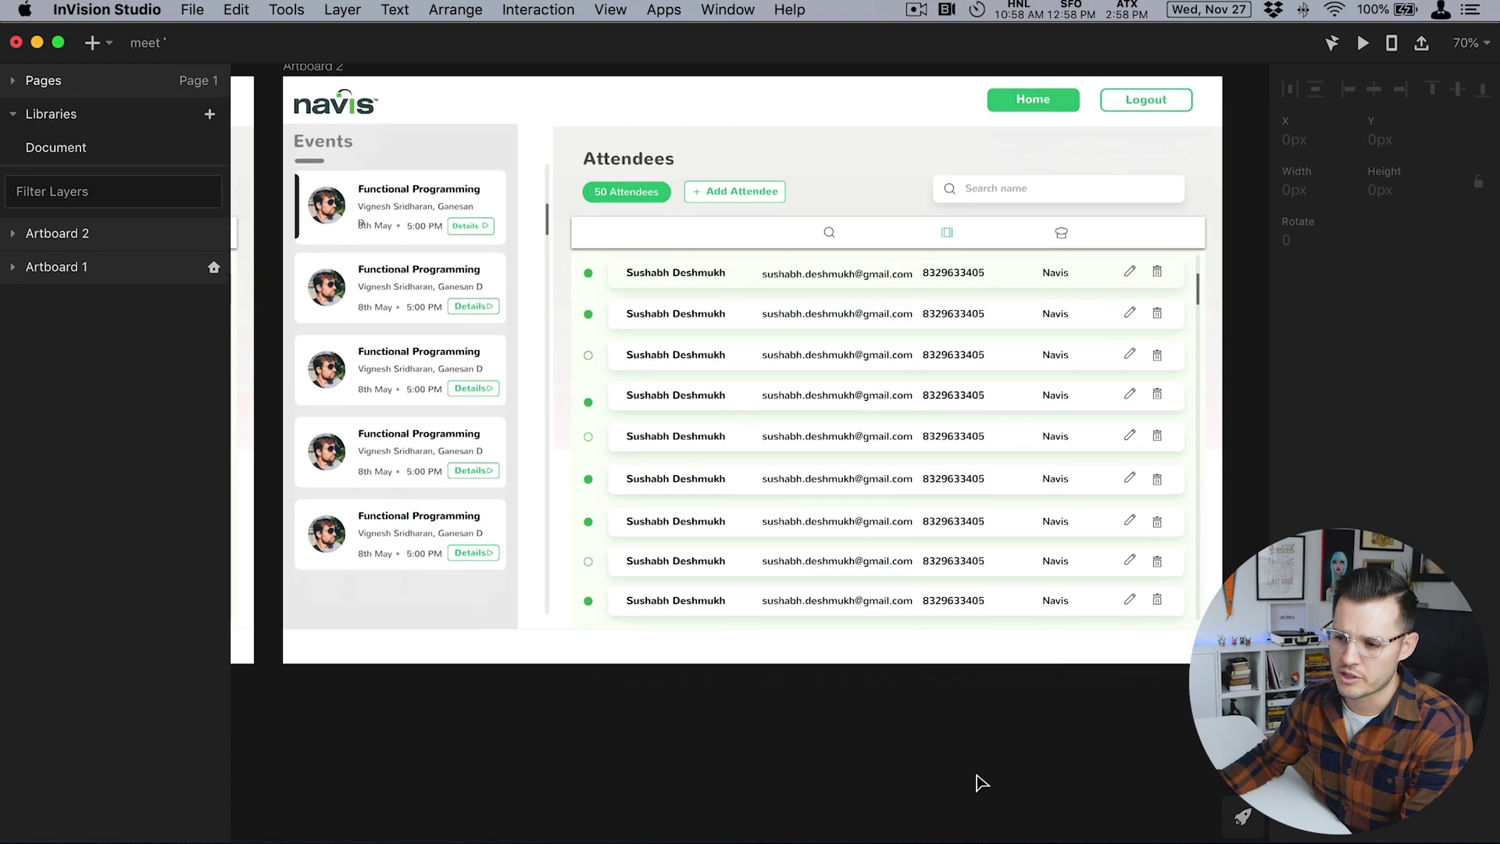
{"action": "left_click", "coordinate": [876, 228]}
{"action": "key", "text": "BackSpace"}
{"action": "left_click", "coordinate": [513, 313]}
{"action": "key", "text": "BackSpace"}
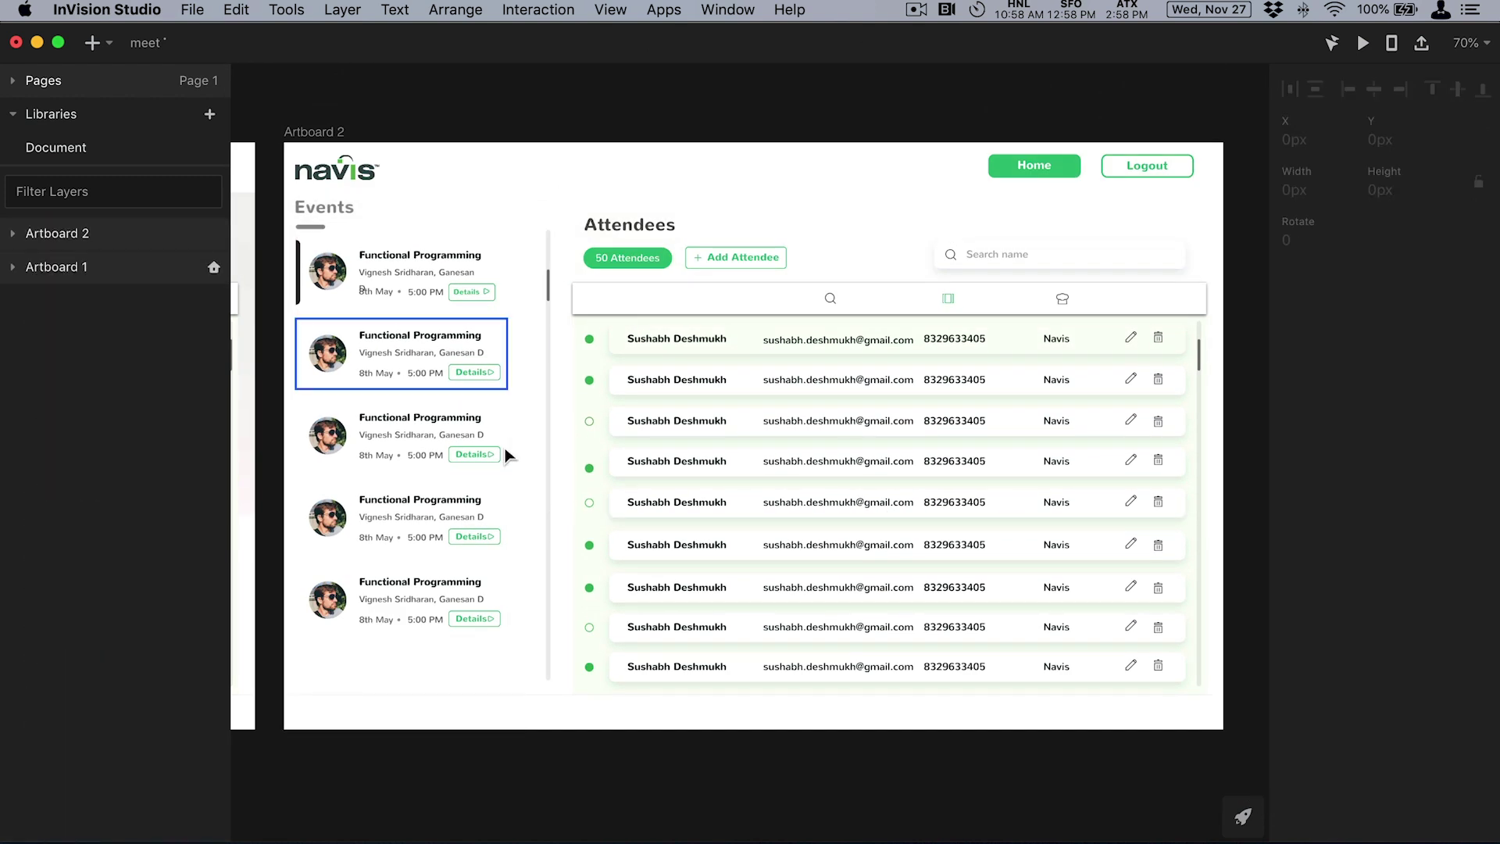
Delete the white footer strip and the green-tinted background behind the attendee rows in Artboard 2.
{"action": "left_click", "coordinate": [498, 720]}
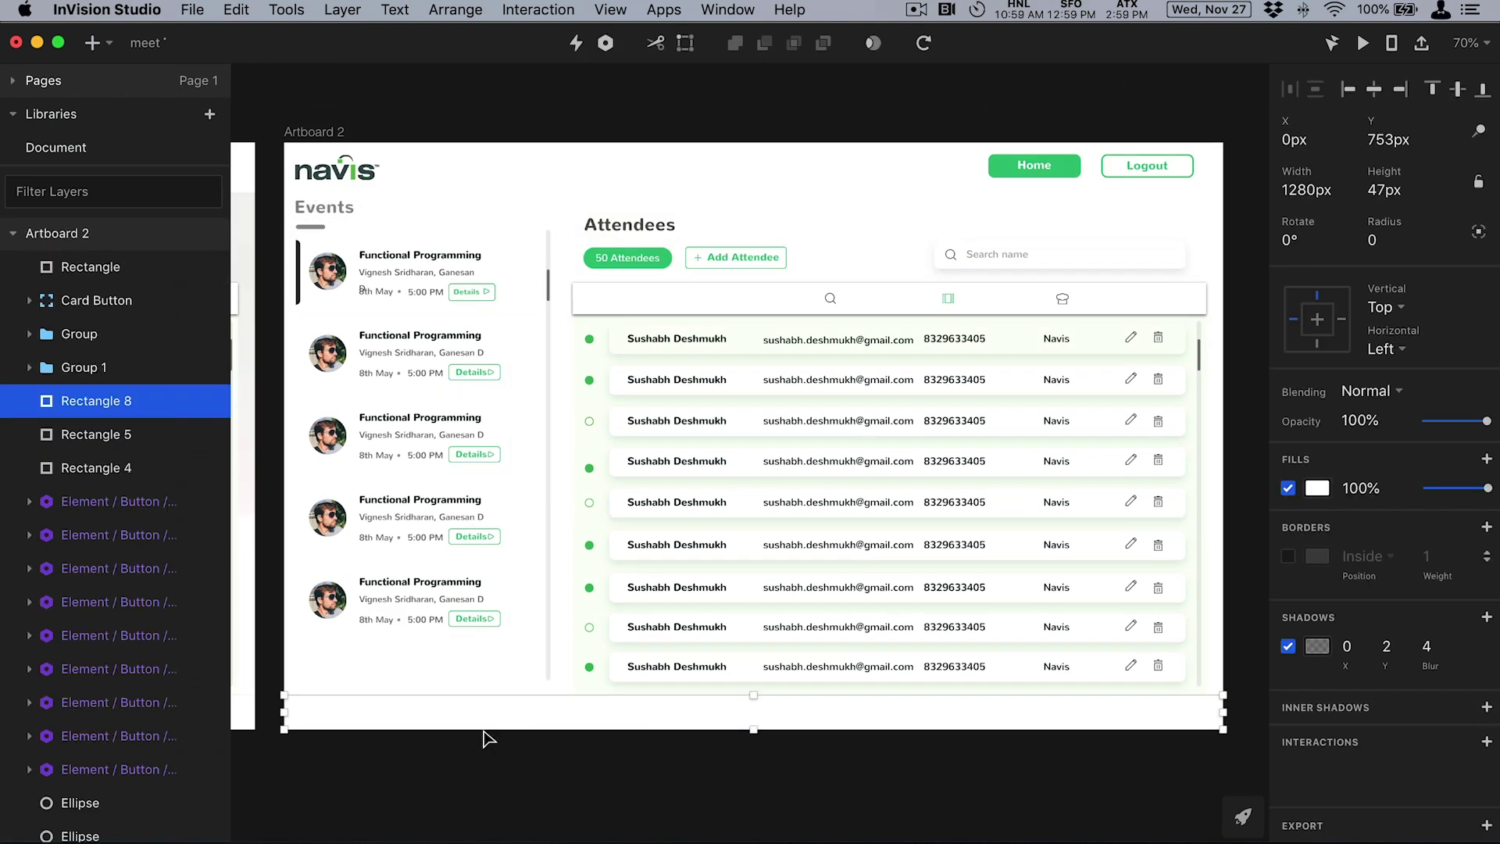
{"action": "key", "text": "BackSpace"}
{"action": "left_click", "coordinate": [595, 698]}
{"action": "key", "text": "BackSpace"}
Remove the white Navigation BG bar behind the search, ticket and chef-hat icons above the attendee rows.
{"action": "scroll", "coordinate": [630, 766], "scroll_direction": "up", "scroll_amount": 3}
{"action": "left_click", "coordinate": [547, 267], "text": "super"}
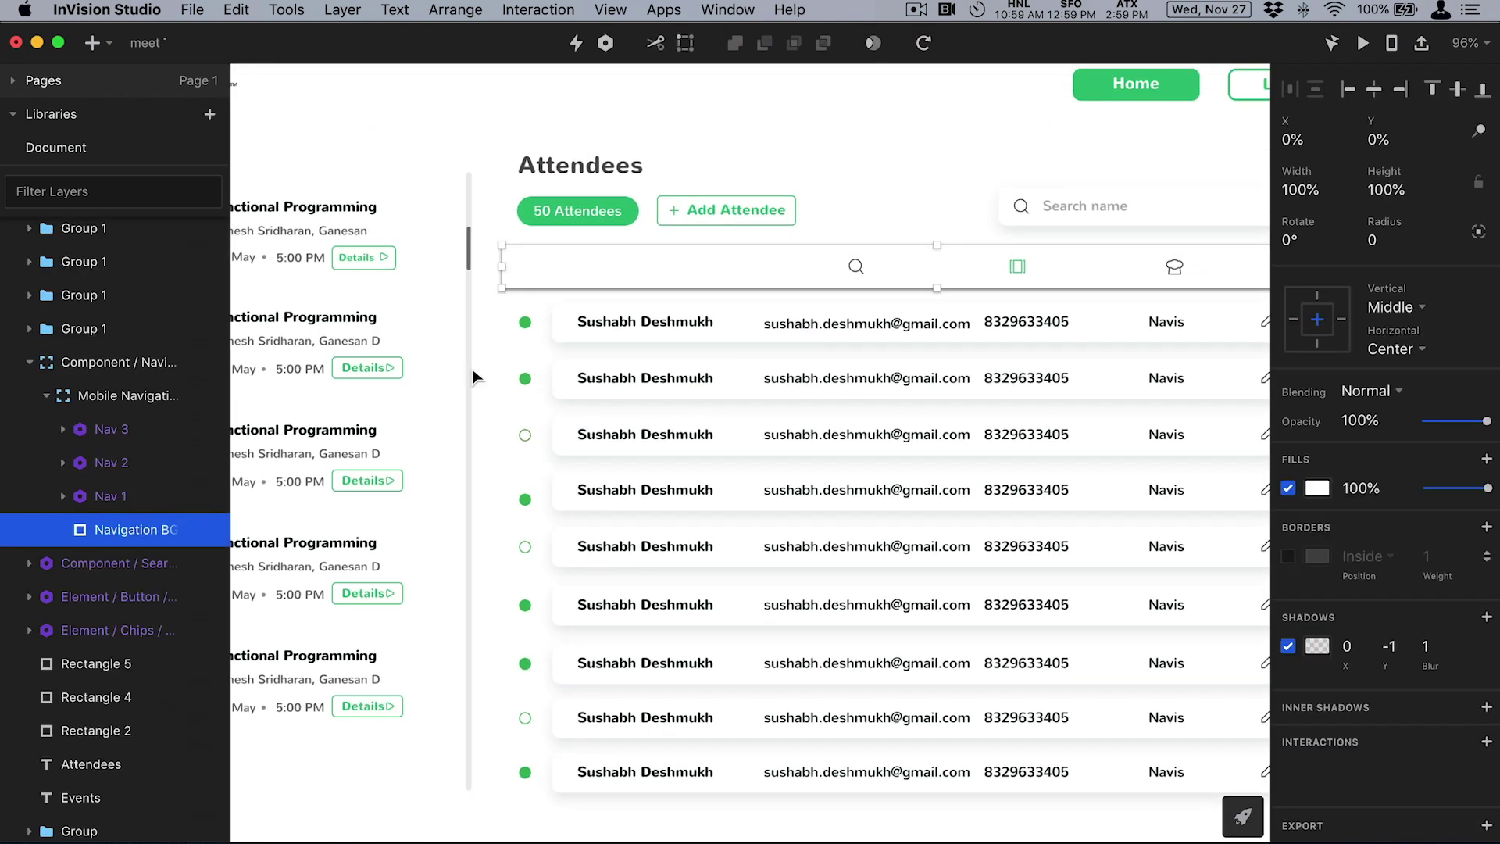
{"action": "key", "text": "Escape"}
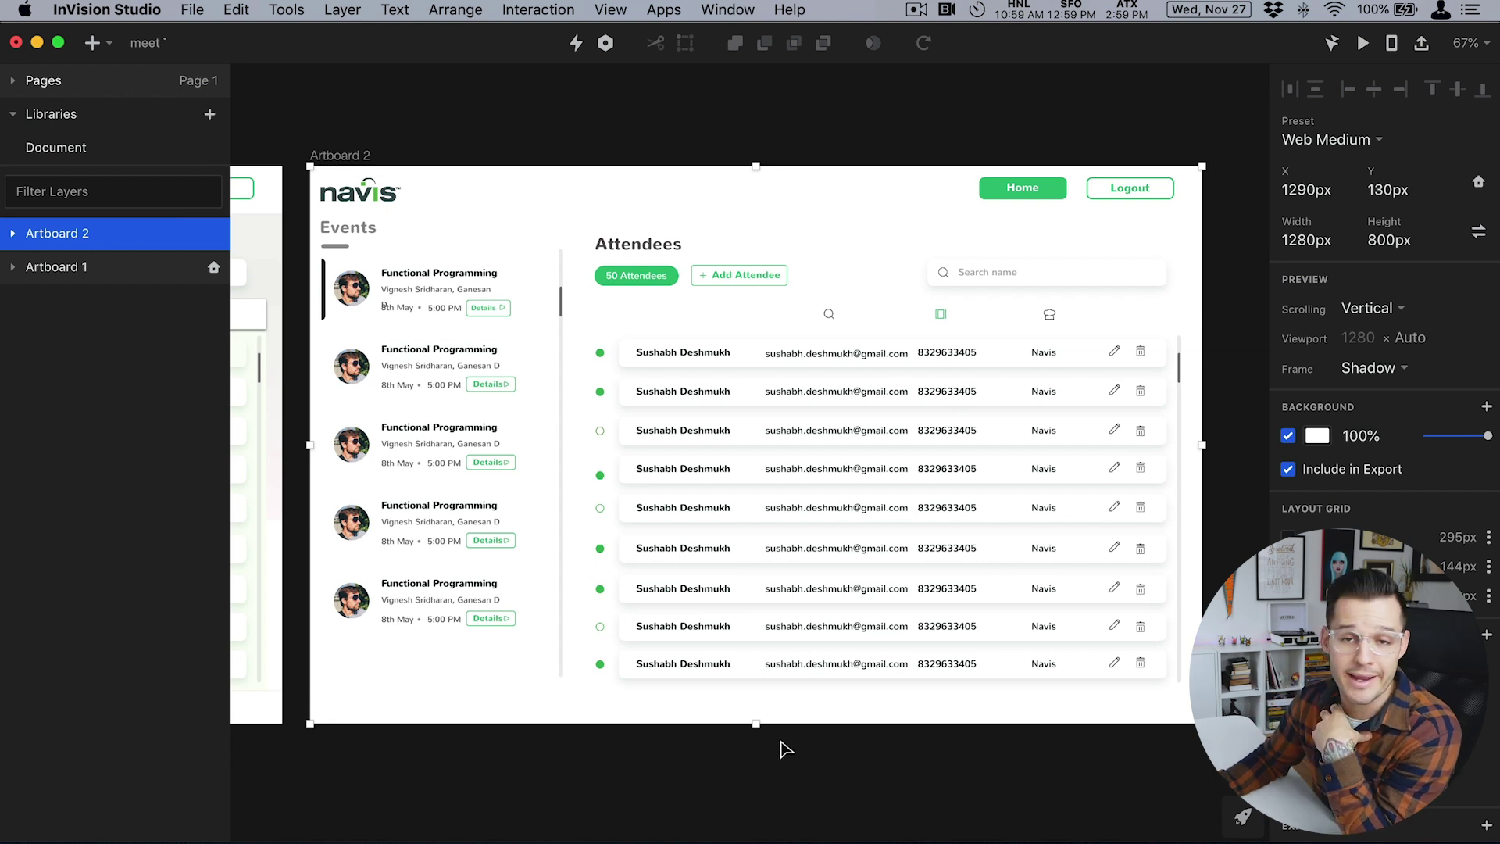
Delete the fake scrollbars beside the Events list and beside the attendee rows.
{"action": "left_click", "coordinate": [560, 367]}
{"action": "key", "text": "BackSpace"}
{"action": "left_click", "coordinate": [561, 306]}
{"action": "key", "text": "BackSpace"}
{"action": "key", "text": "Escape"}
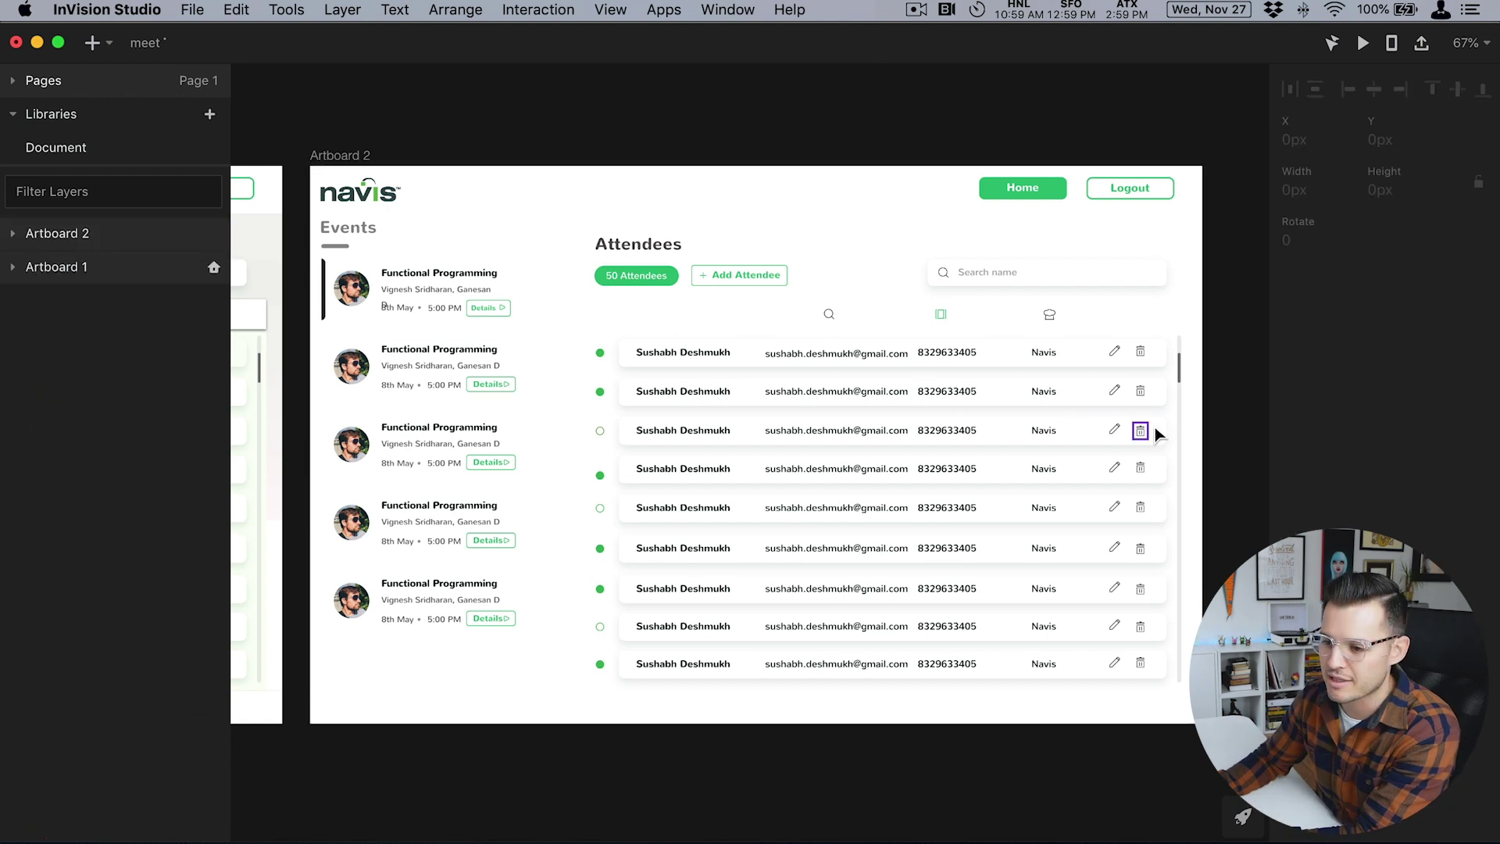
{"action": "left_click", "coordinate": [1180, 370]}
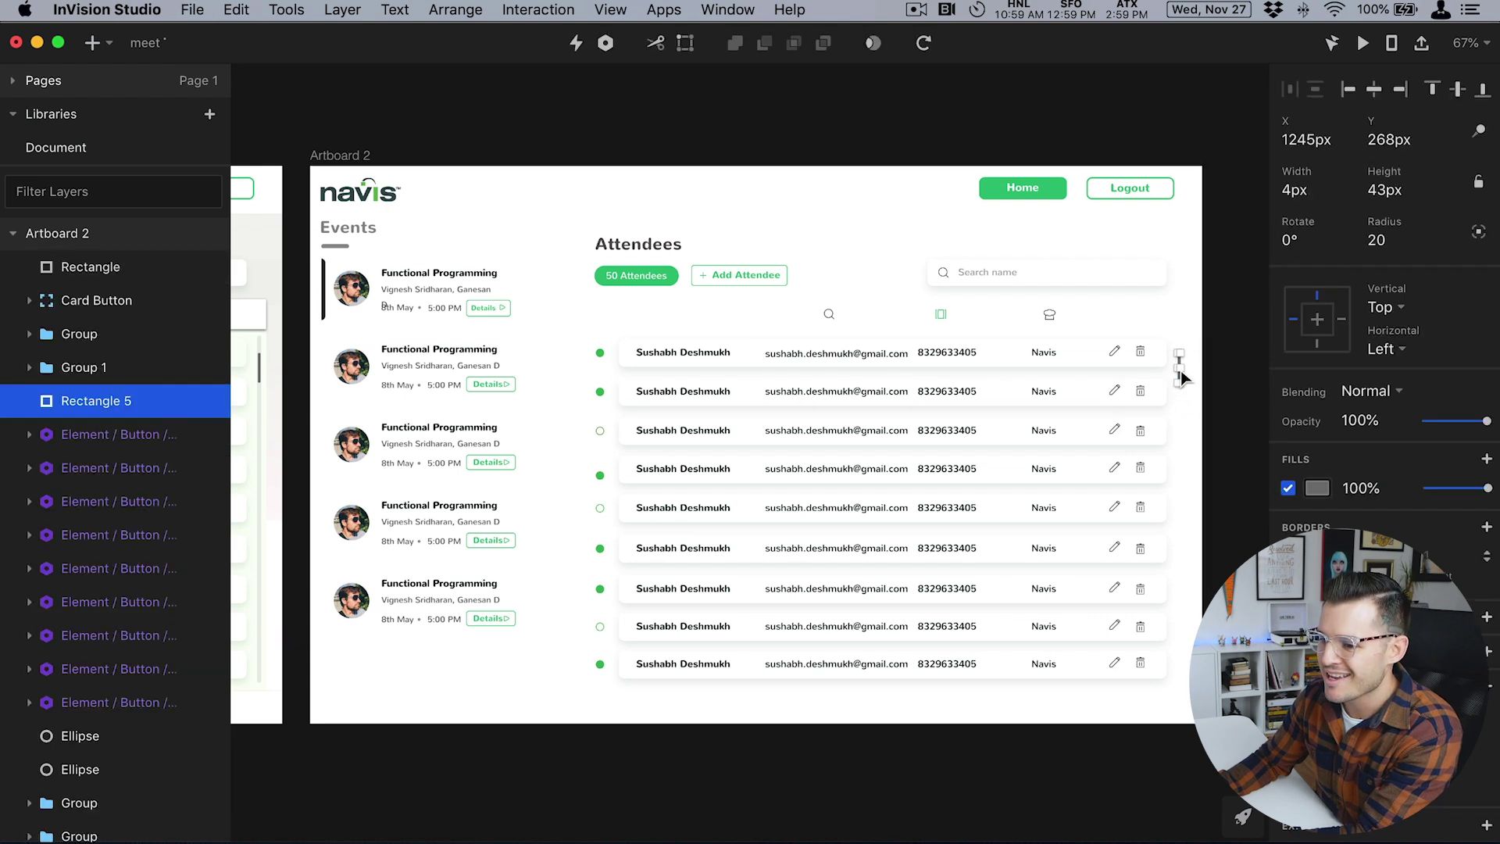
{"action": "key", "text": "BackSpace"}
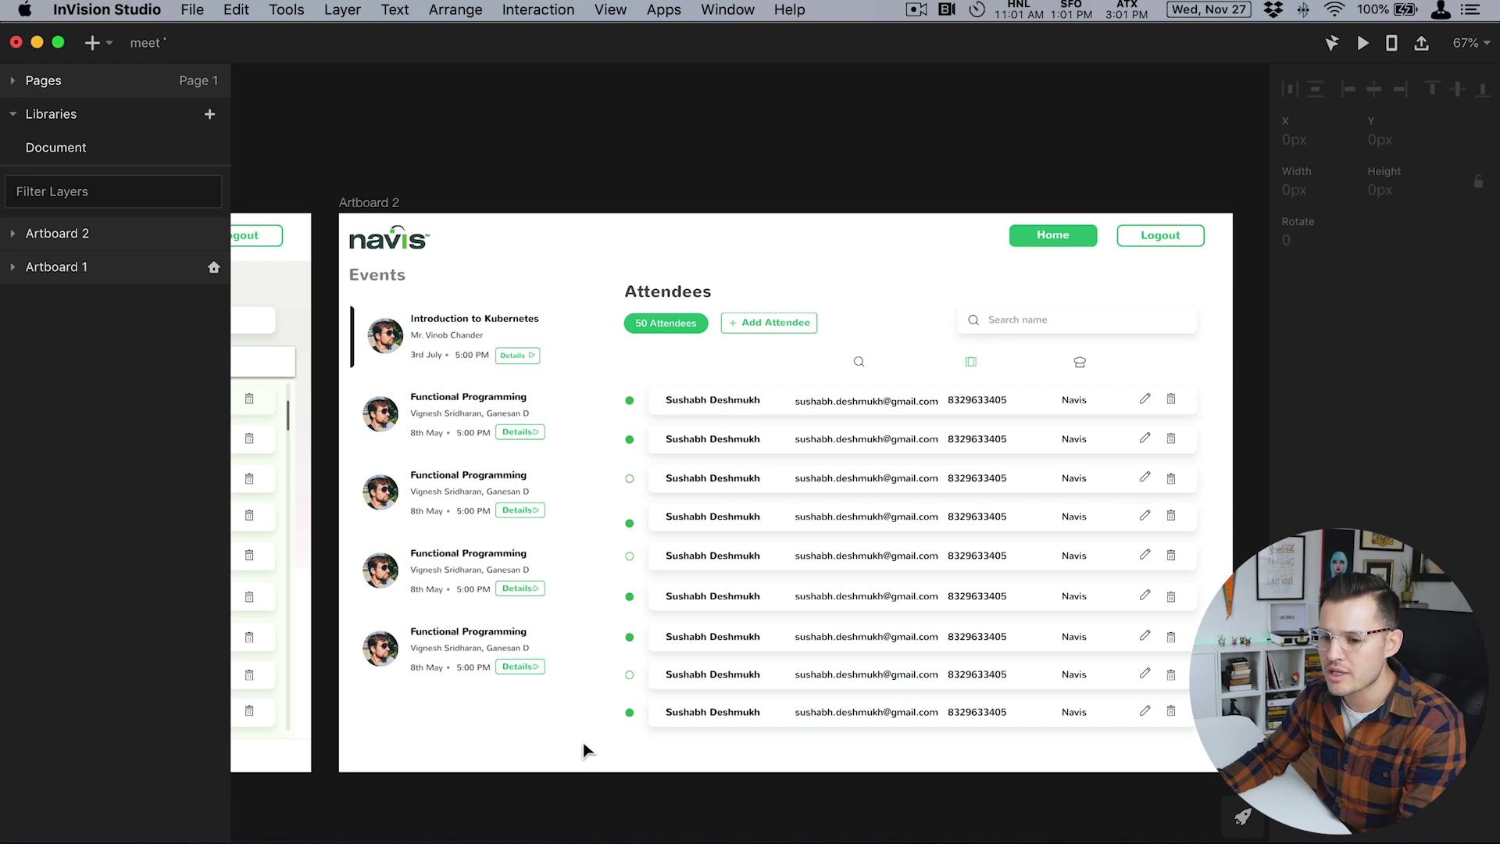
Paste the grey sidebar rectangle into Artboard 2.
{"action": "left_click_drag", "start_coordinate": [531, 777], "coordinate": [1138, 160]}
{"action": "left_click_drag", "start_coordinate": [488, 177], "coordinate": [674, 173]}
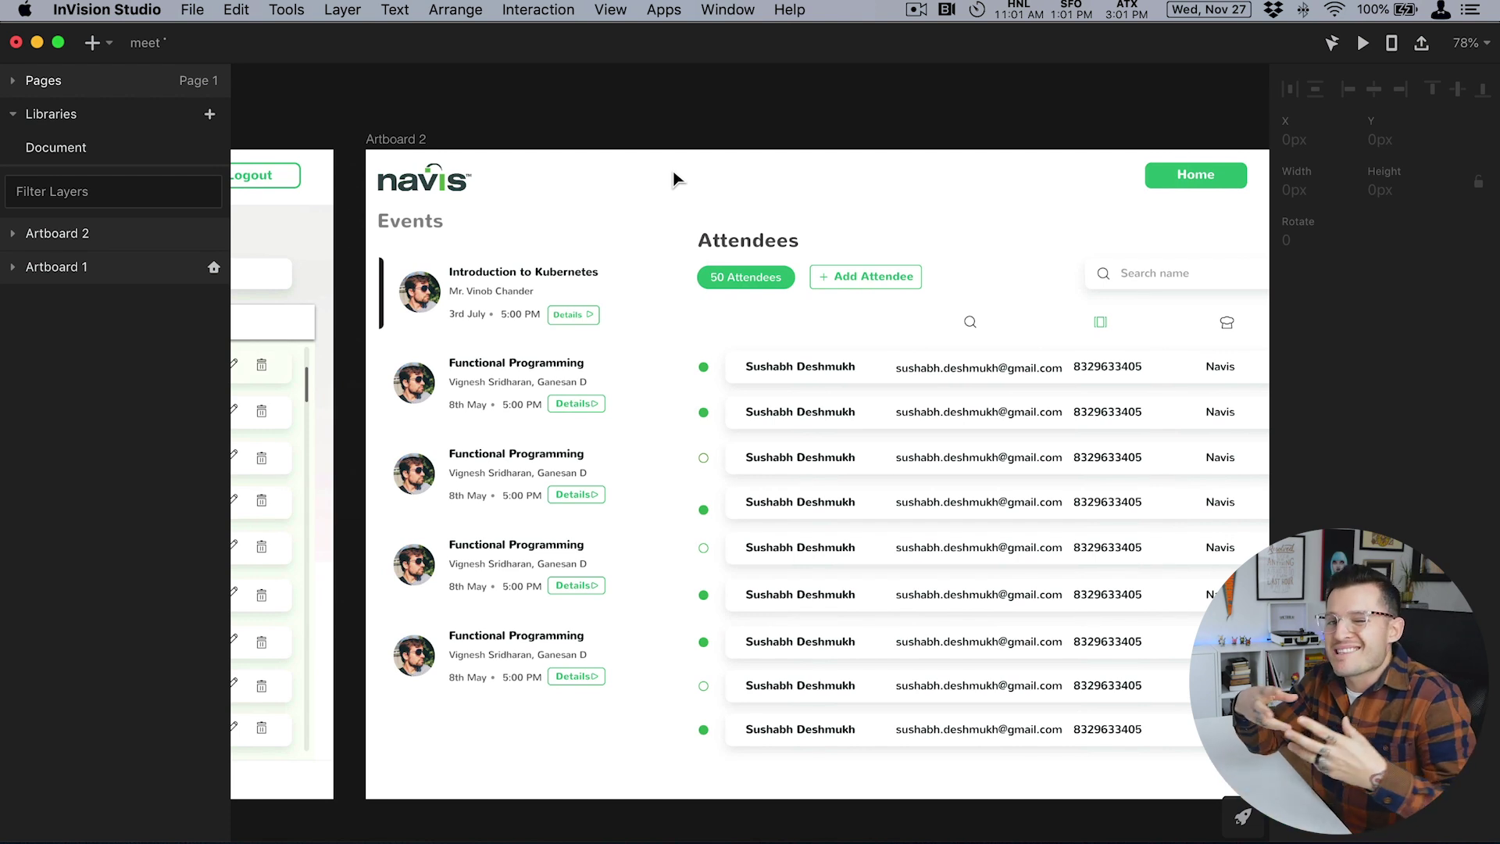
{"action": "left_click", "coordinate": [580, 258]}
{"action": "key", "text": "super+v"}
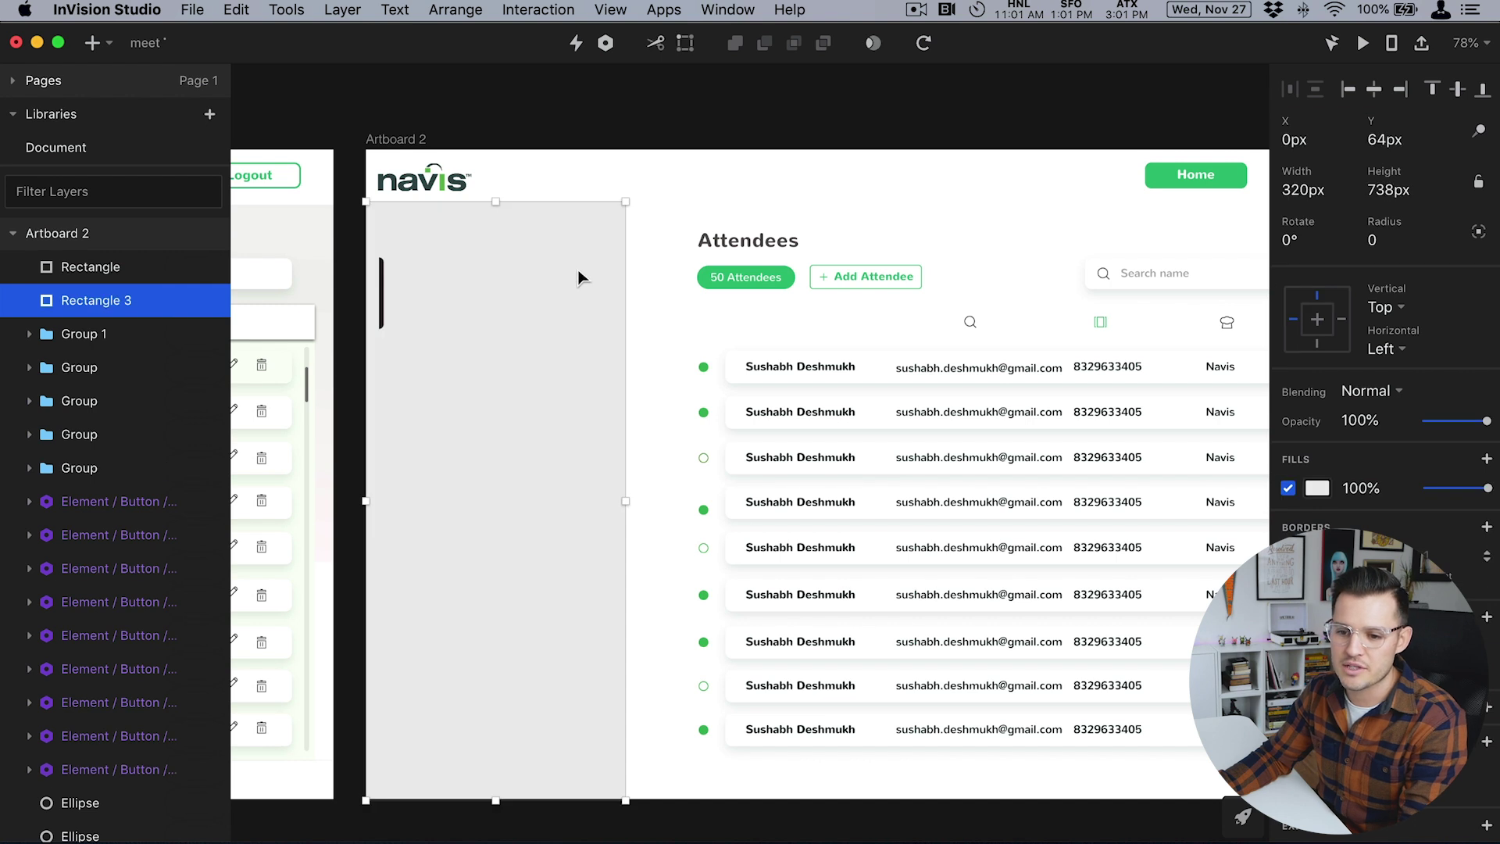
Move the grey rectangle to X 320 px beside the Events list and widen it to 960 px.
{"action": "left_click_drag", "start_coordinate": [570, 290], "coordinate": [795, 334]}
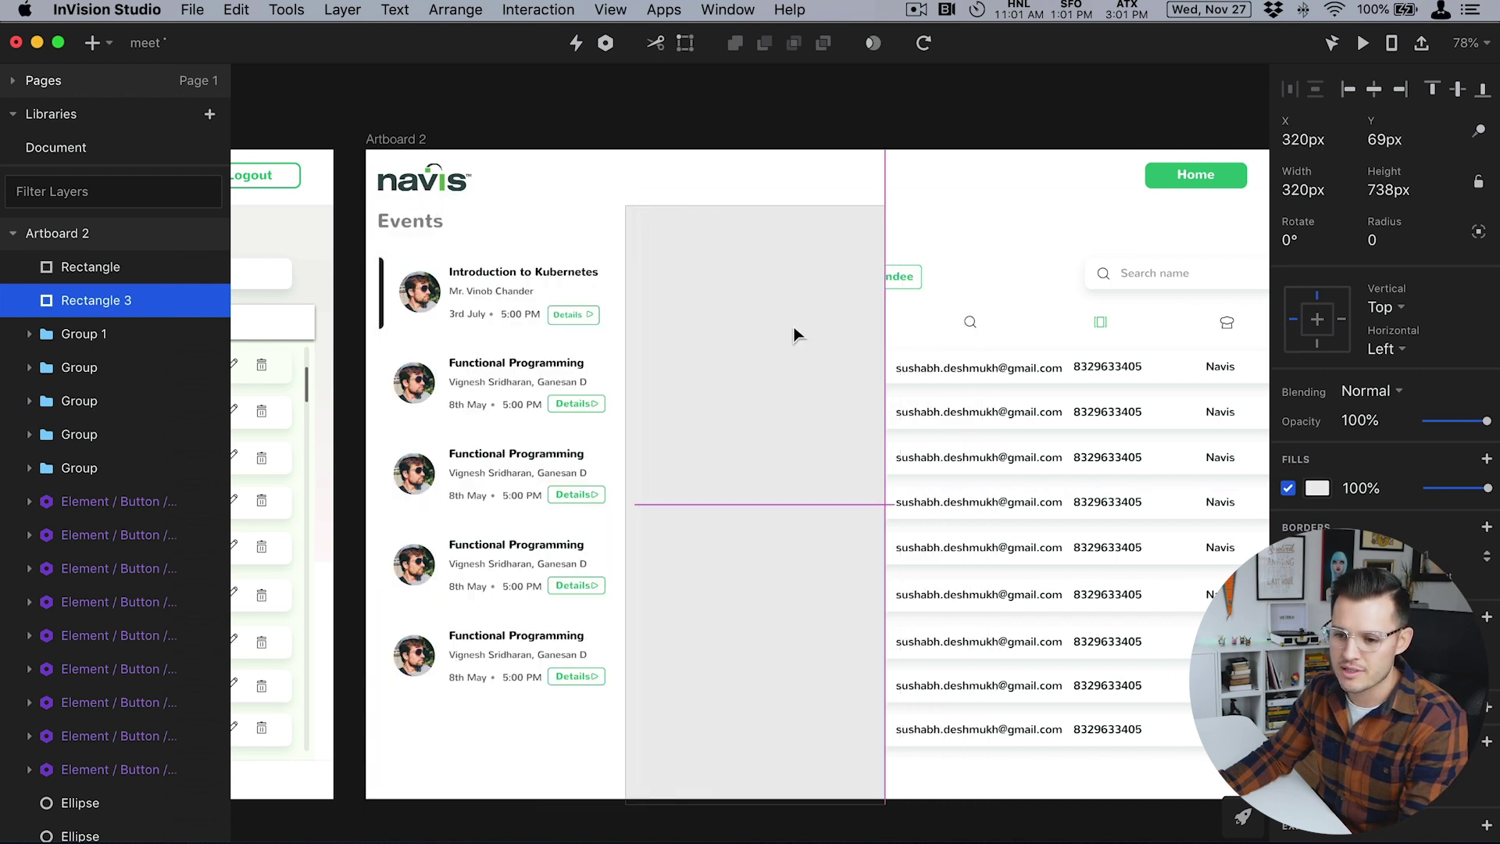
{"action": "scroll", "coordinate": [860, 326], "scroll_direction": "right", "scroll_amount": 3}
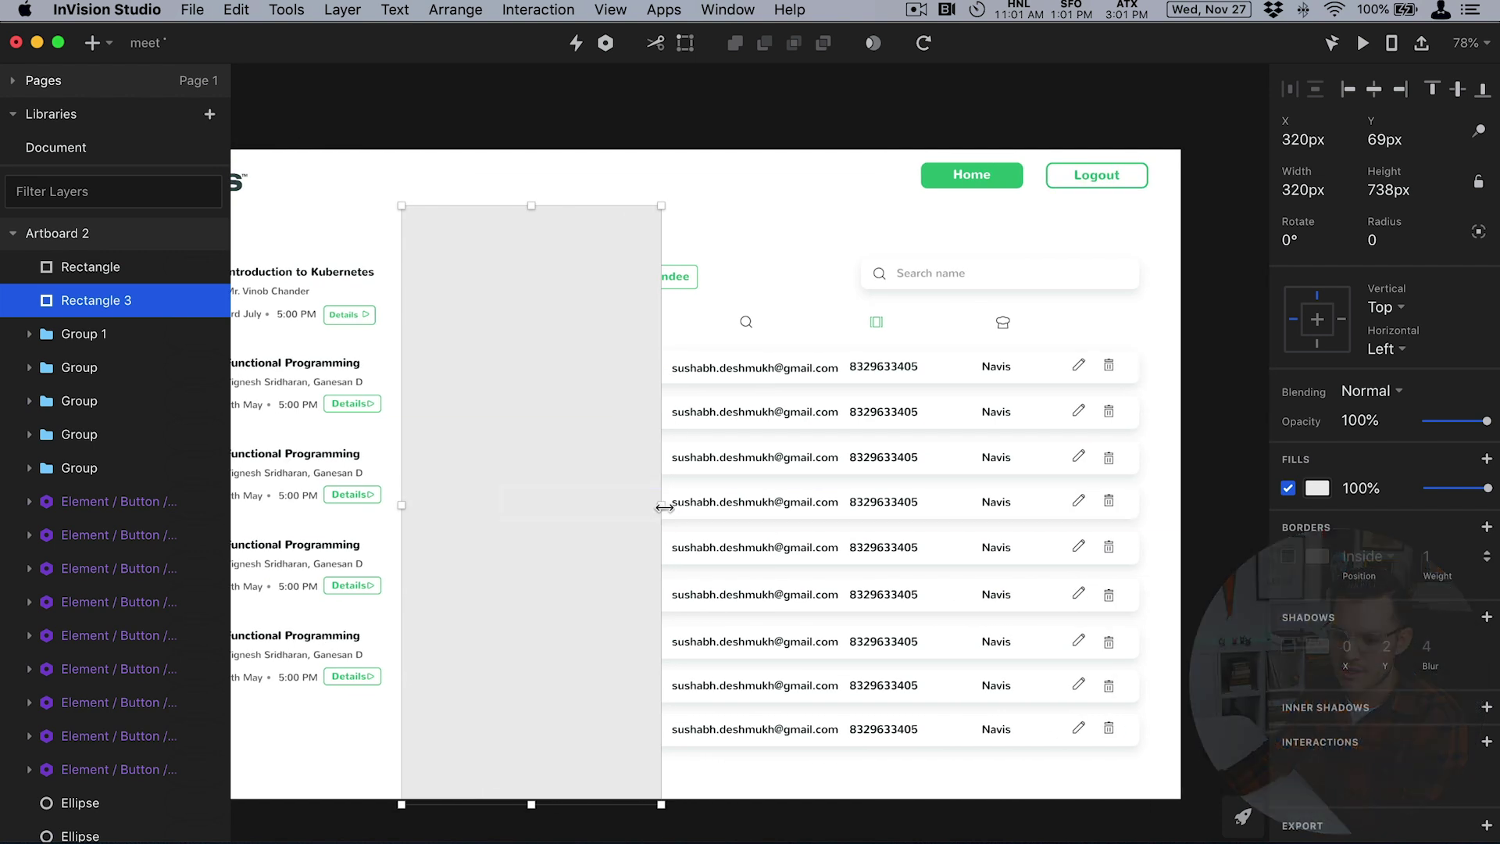
{"action": "left_click_drag", "start_coordinate": [662, 507], "coordinate": [1180, 506]}
Place the grey rectangle behind the Attendees content, just above Rectangle 1, and set its fill to F9F9F9.
{"action": "left_click_drag", "start_coordinate": [96, 300], "coordinate": [110, 758]}
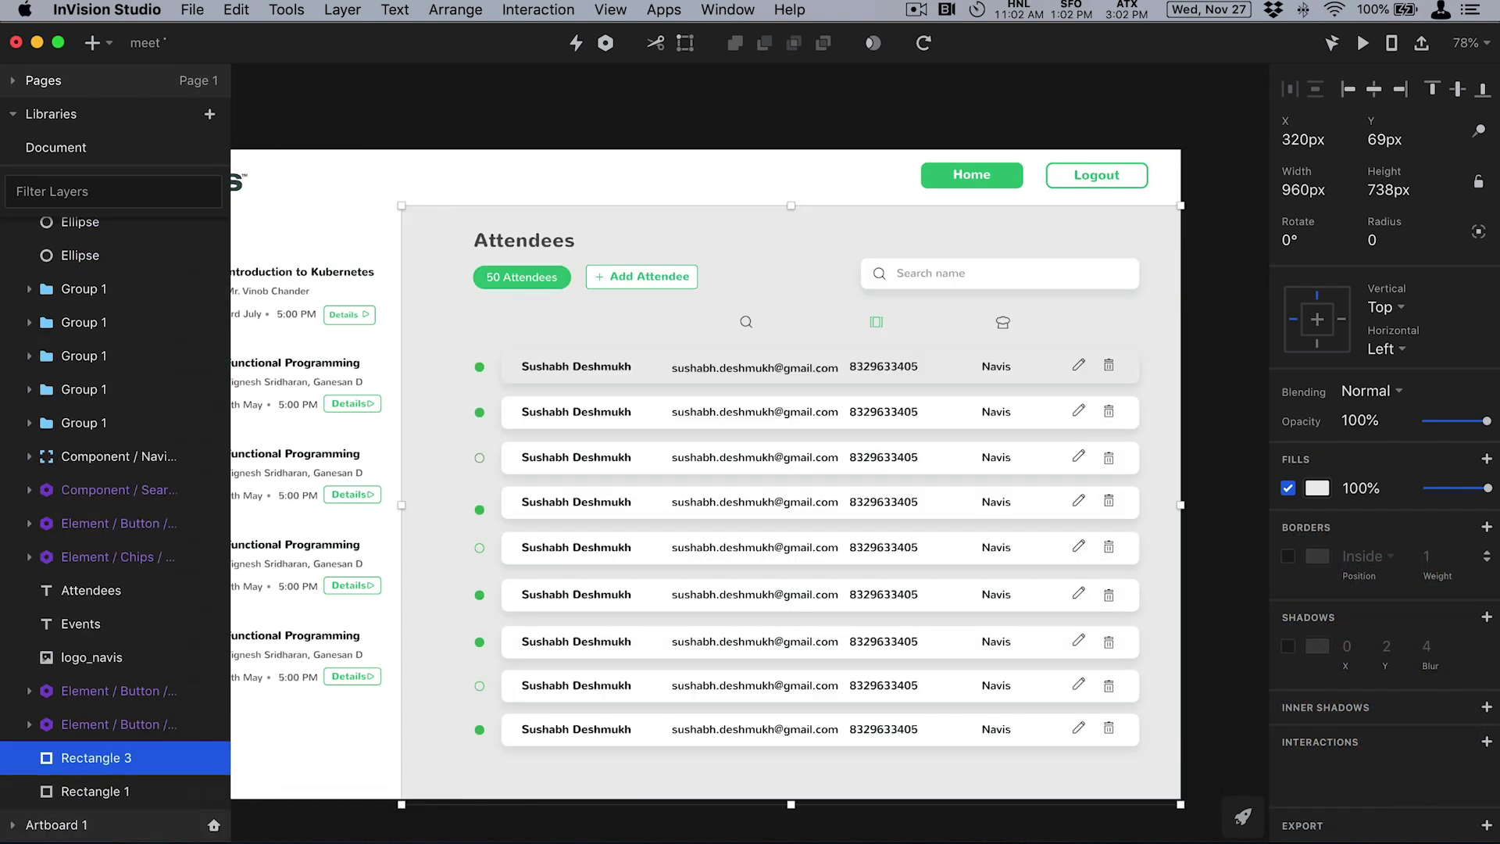
{"action": "left_click", "coordinate": [1317, 487]}
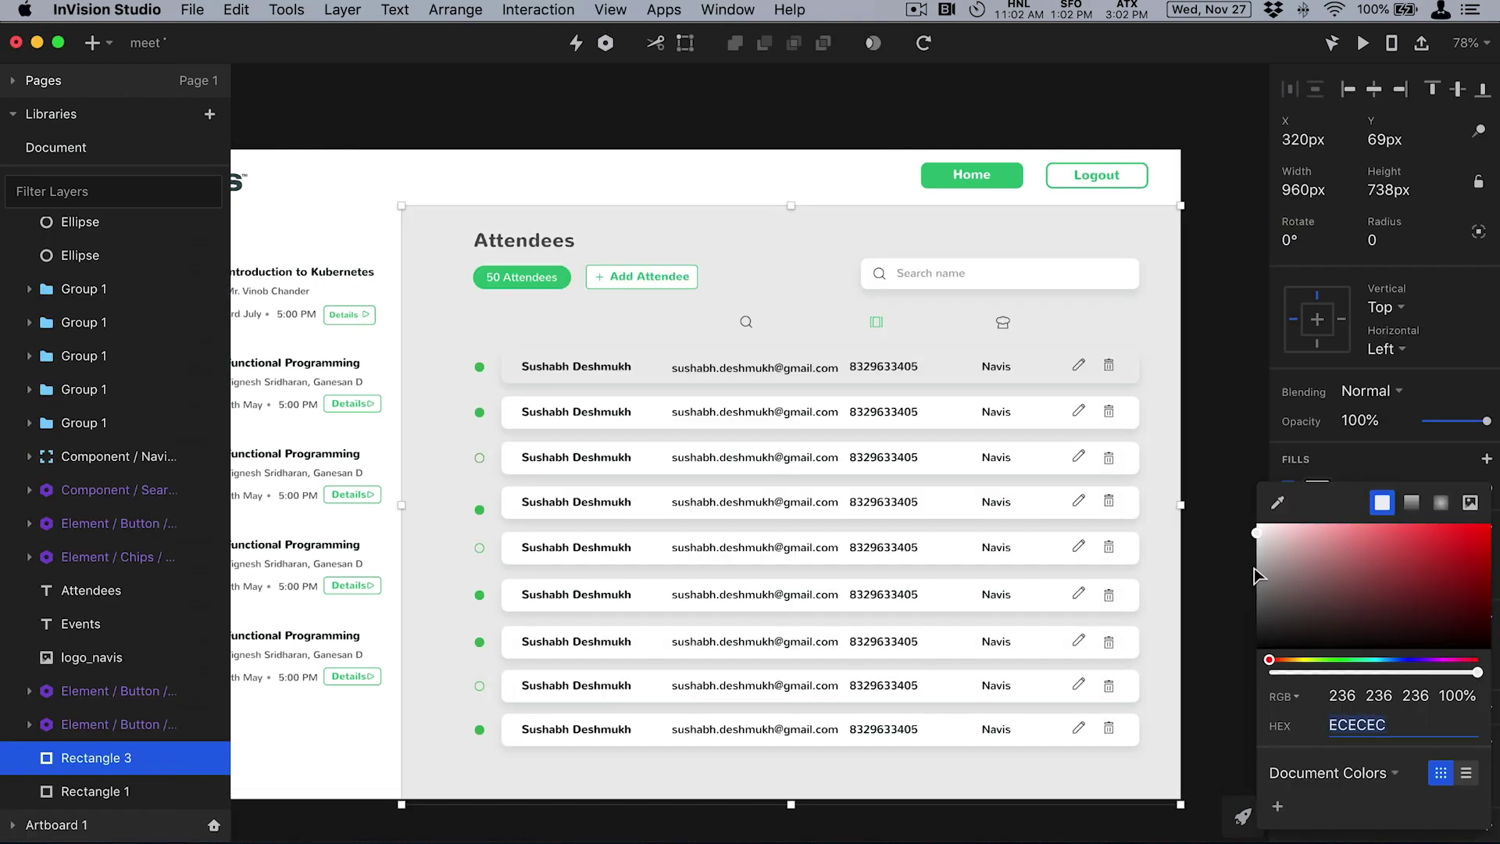
{"action": "type", "text": "F9F9F9"}
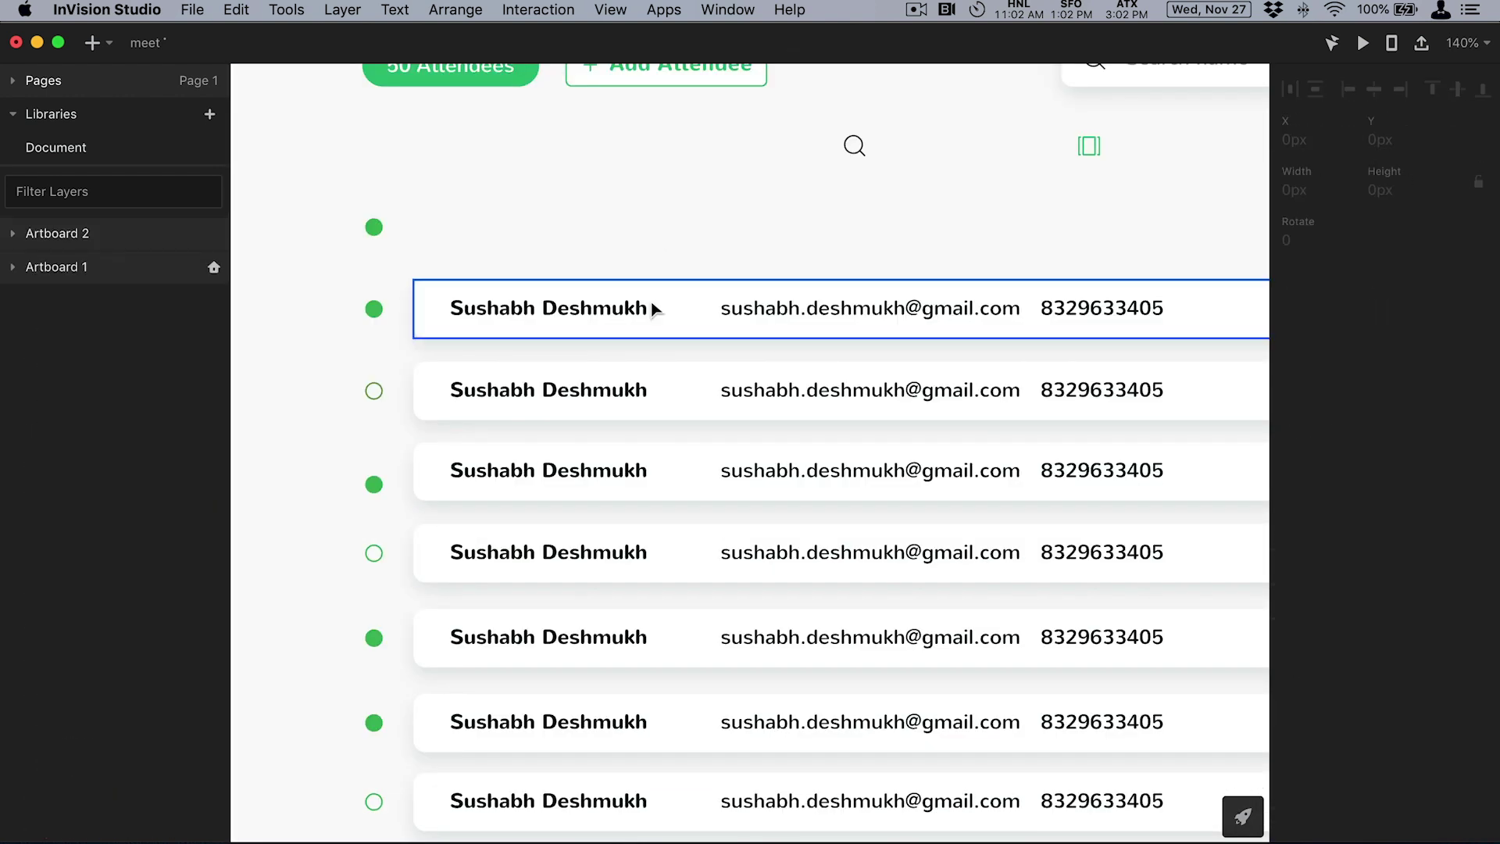
Examine the attendee rows and their spacing against the new light column background.
{"action": "left_click_drag", "start_coordinate": [328, 127], "coordinate": [1084, 794]}
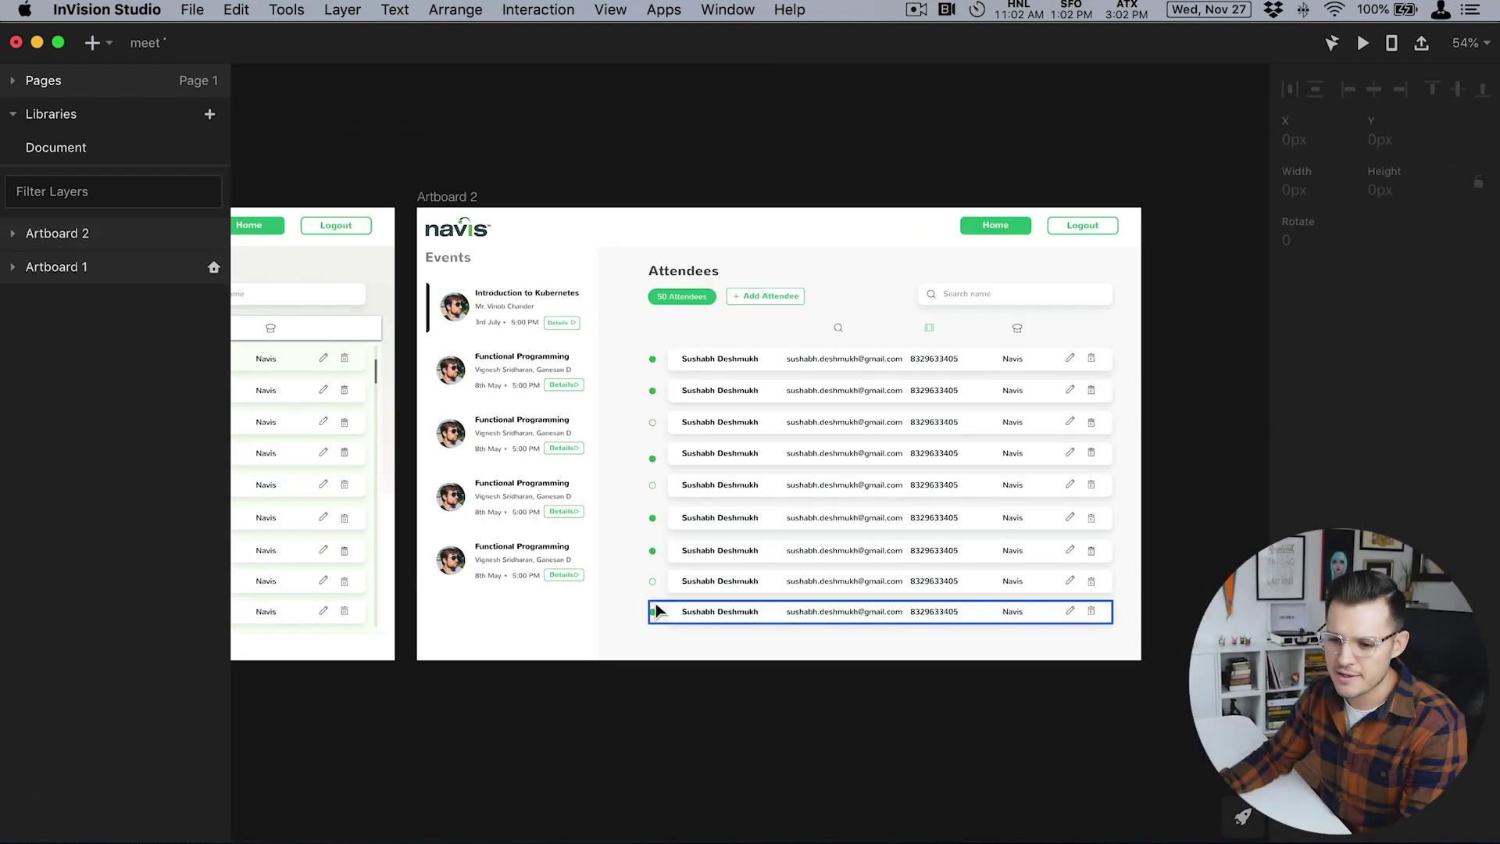
{"action": "key", "text": "z"}
{"action": "left_click_drag", "start_coordinate": [615, 728], "coordinate": [1101, 192]}
{"action": "left_click_drag", "start_coordinate": [863, 349], "coordinate": [1345, 313]}
{"action": "left_click_drag", "start_coordinate": [992, 365], "coordinate": [518, 359]}
{"action": "left_click_drag", "start_coordinate": [703, 348], "coordinate": [673, 371]}
{"action": "key", "text": "z"}
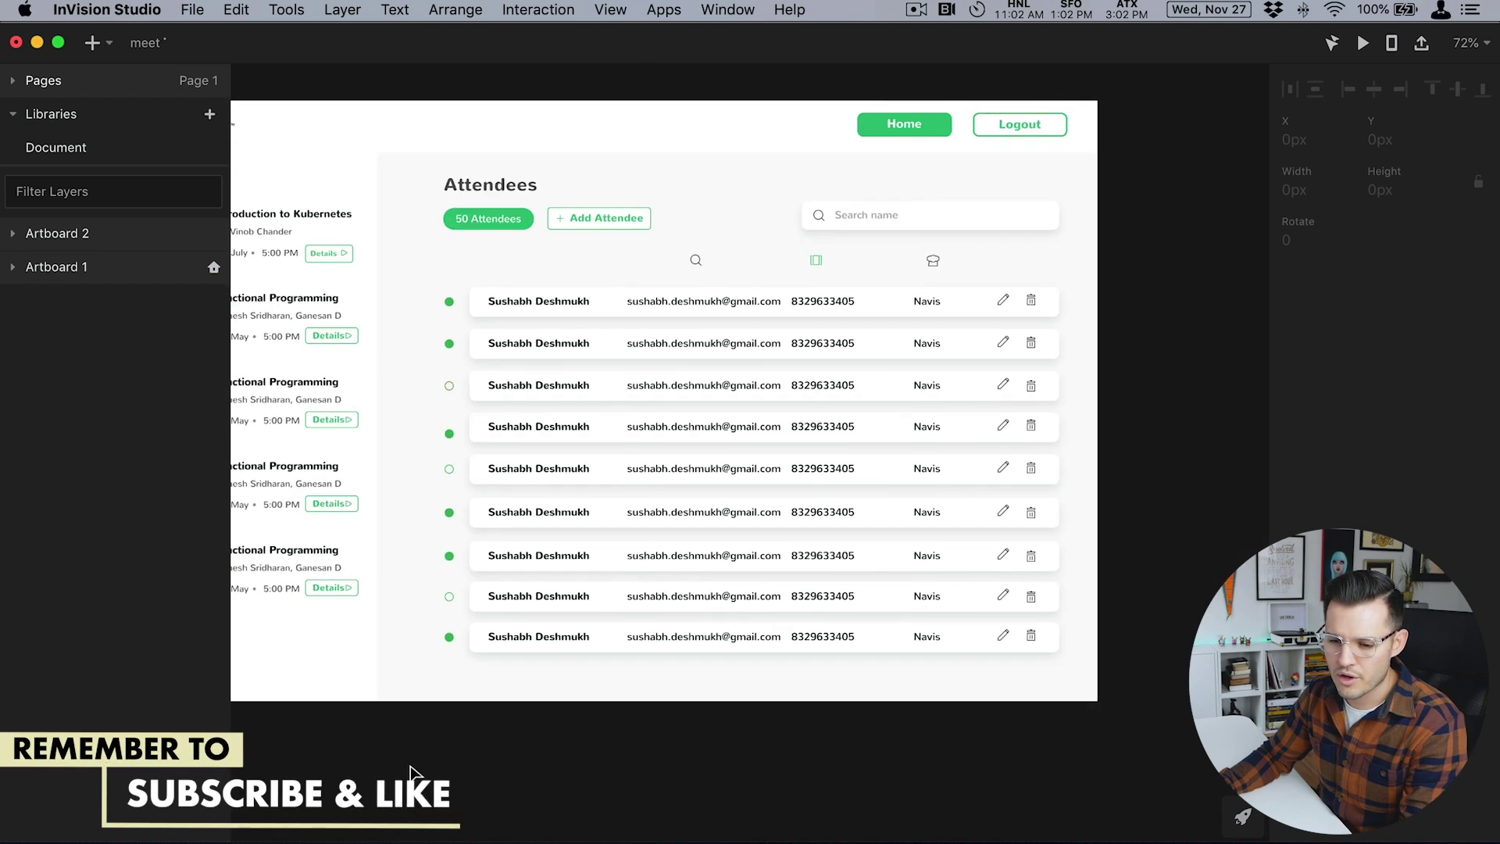
{"action": "left_click_drag", "start_coordinate": [409, 763], "coordinate": [761, 204]}
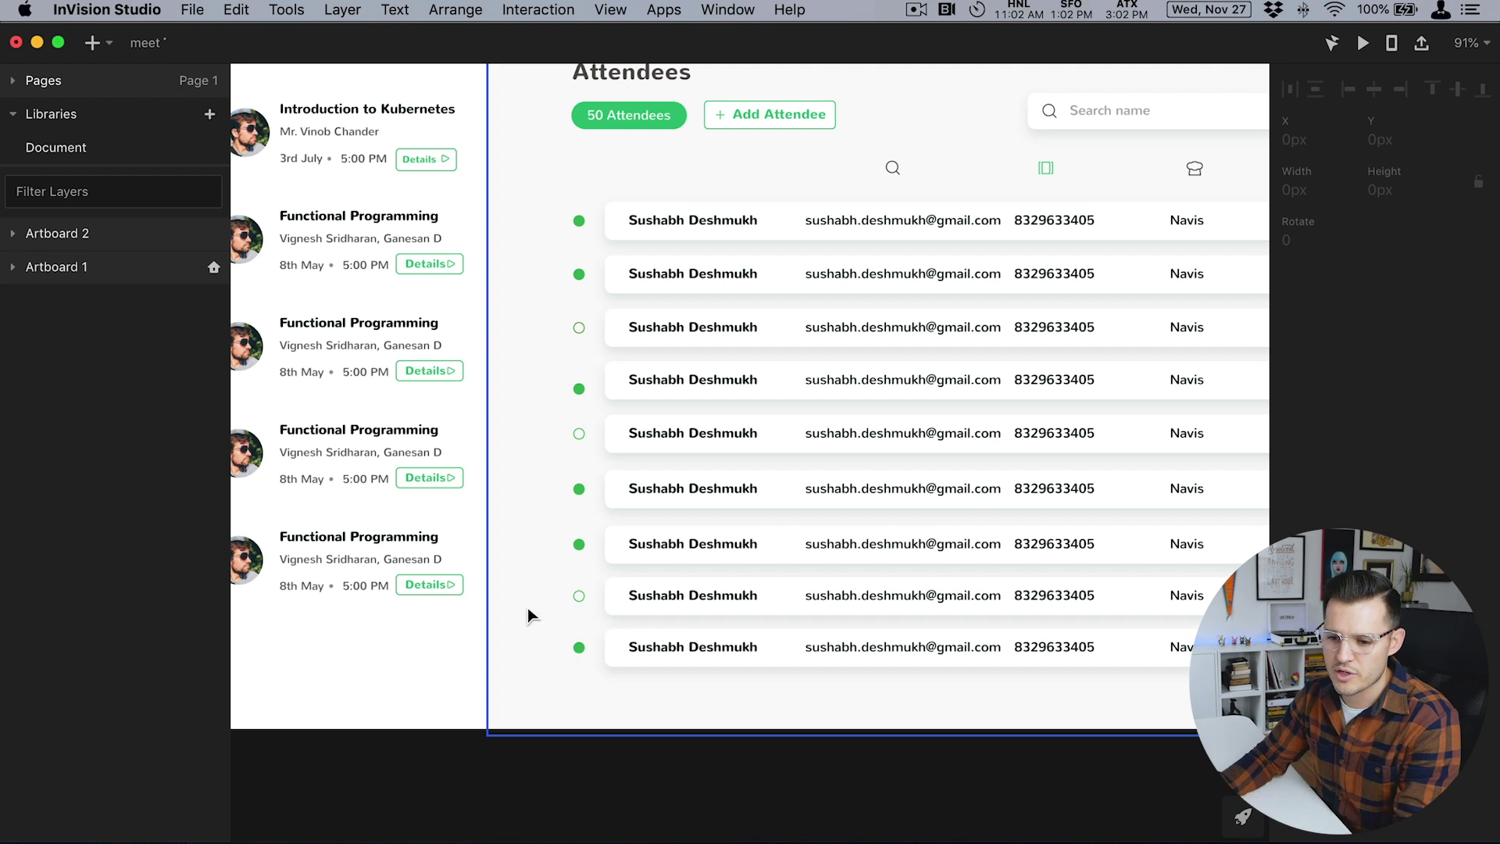
Shorten the light background rectangle to 731 px so it ends at the artboard edge, and rename it "column right".
{"action": "left_click", "coordinate": [554, 603]}
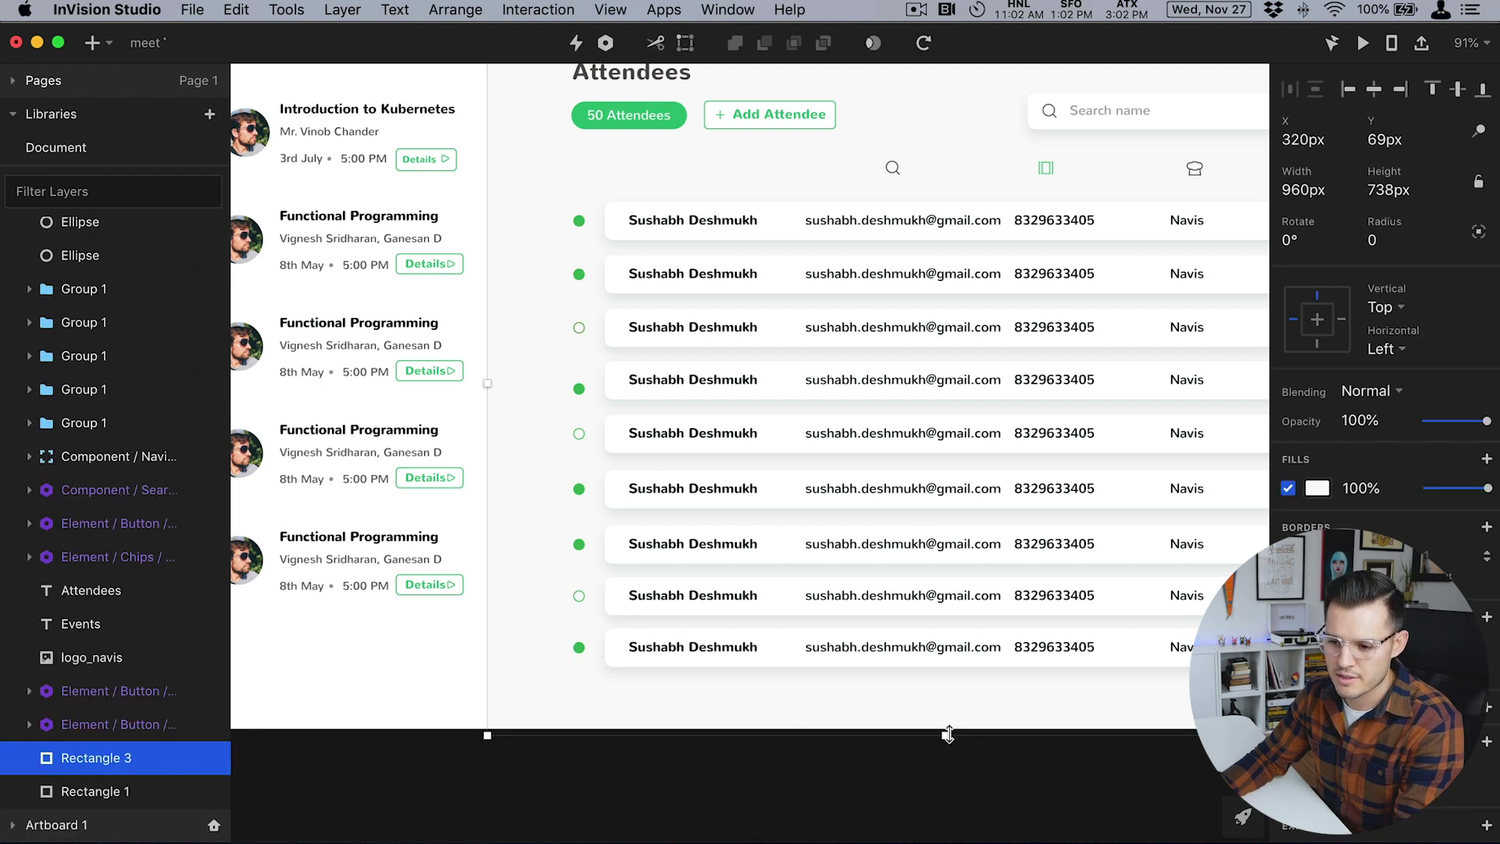
{"action": "left_click_drag", "start_coordinate": [948, 735], "coordinate": [947, 729]}
{"action": "double_click", "coordinate": [92, 756]}
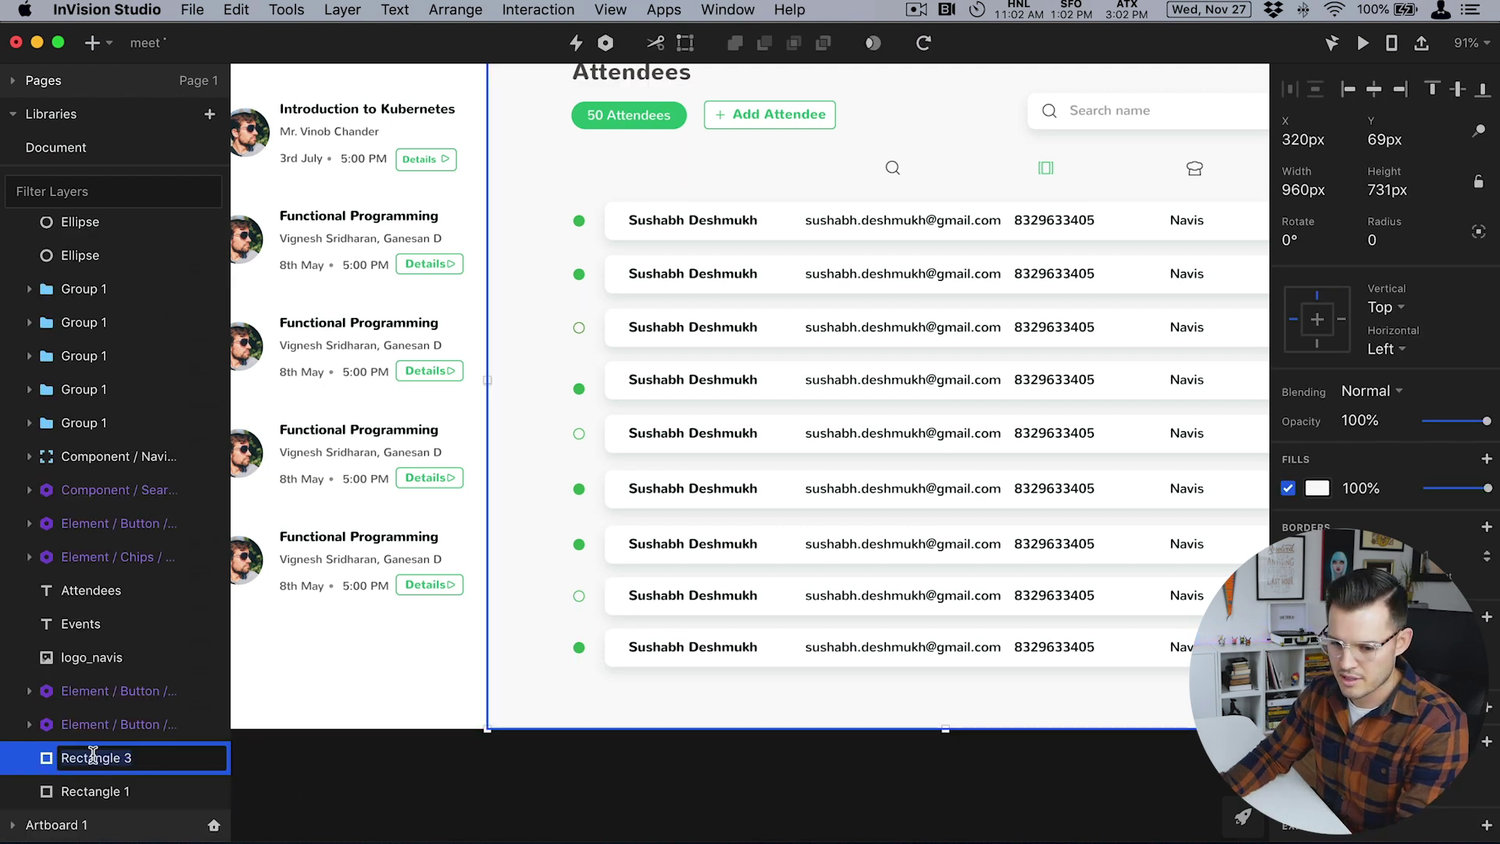
{"action": "type", "text": "colum"}
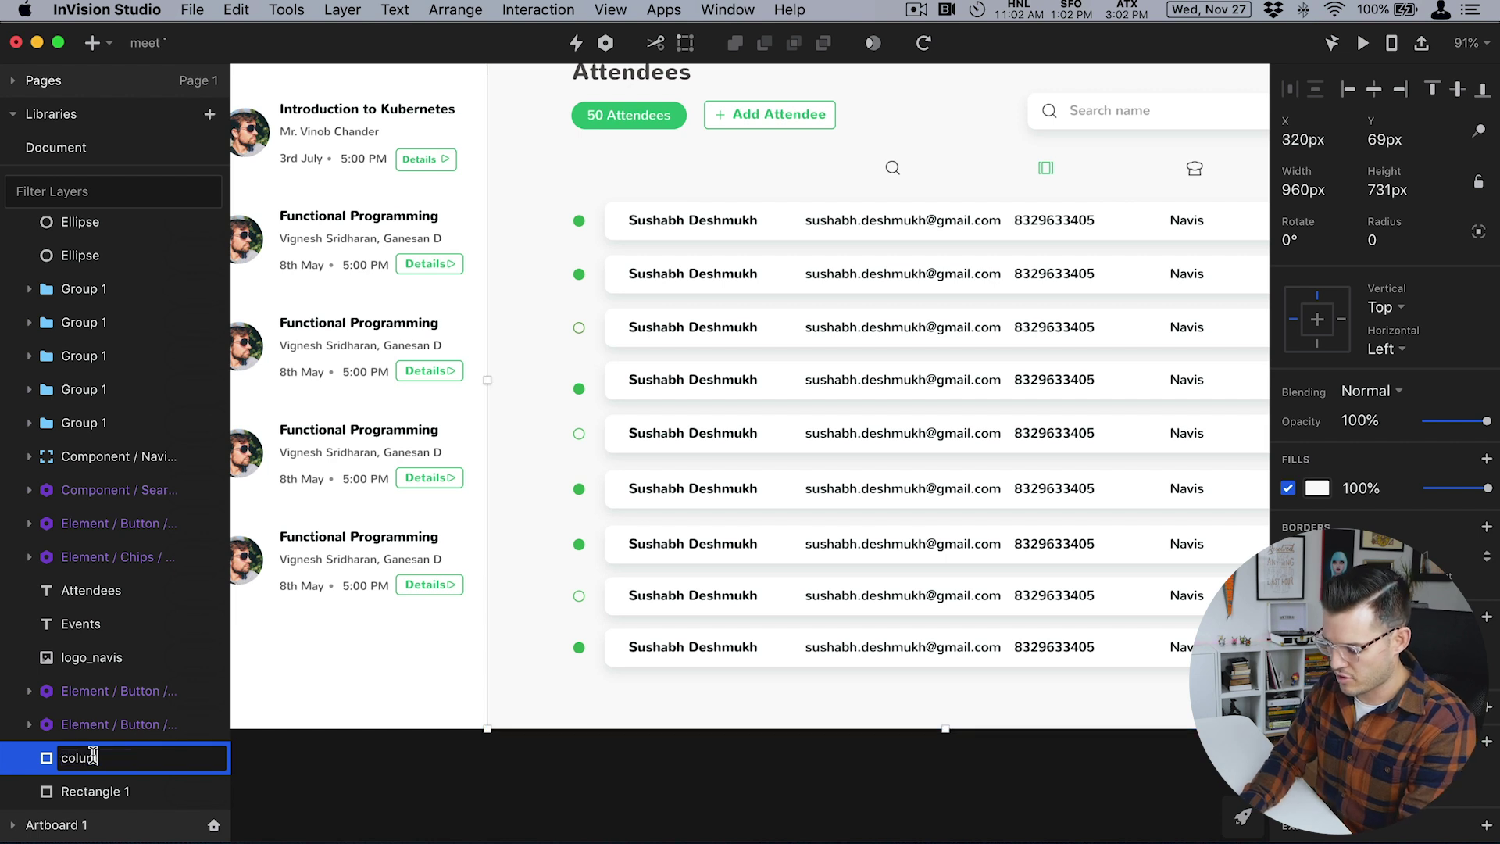
{"action": "type", "text": "n right"}
{"action": "key", "text": "Return"}
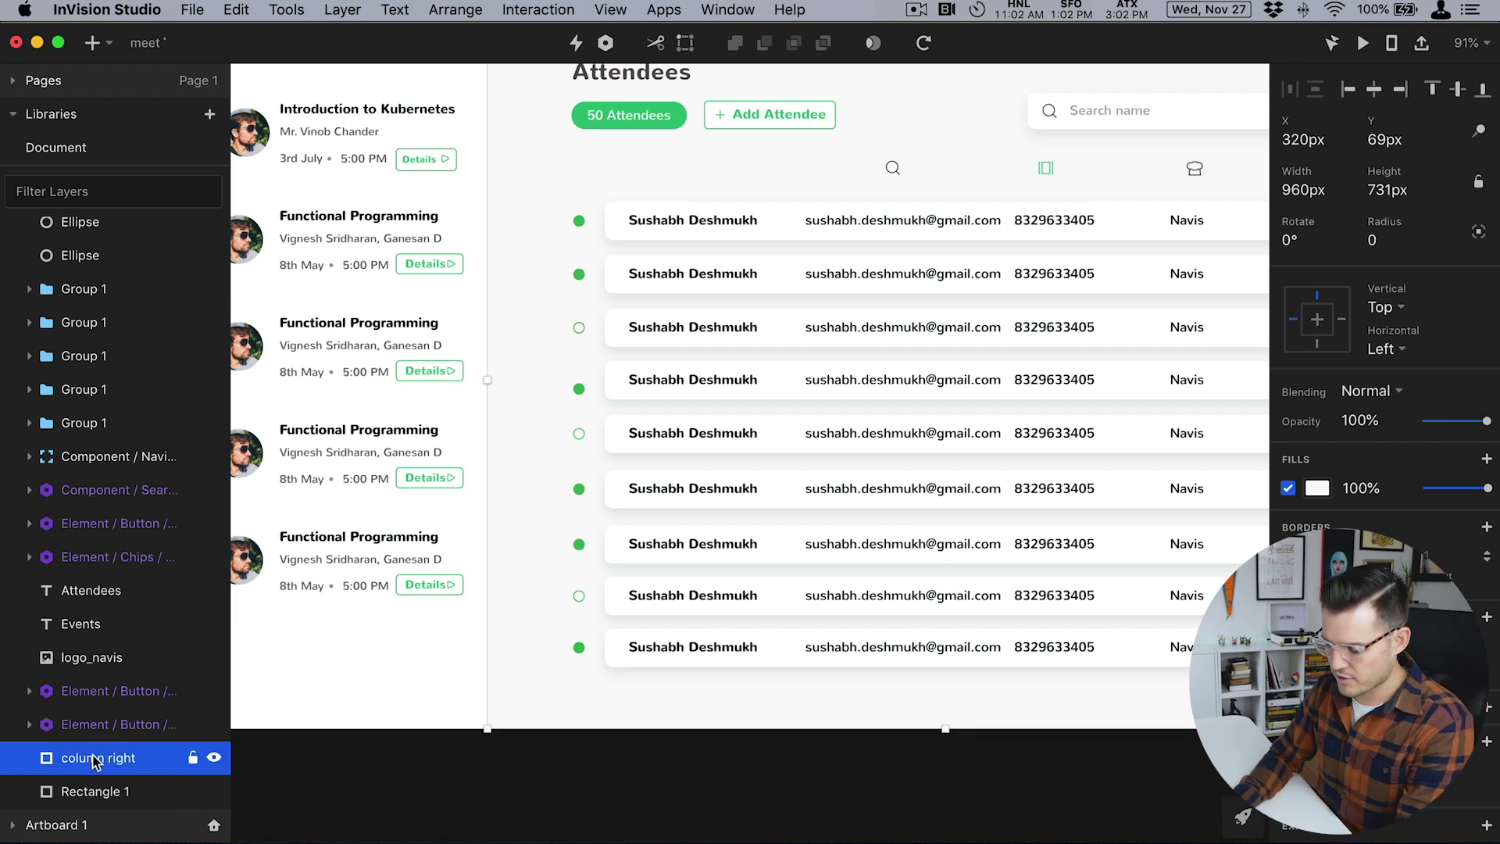
Delete the first eight attendee rows and move the remaining row up beneath the column icons.
{"action": "left_click", "coordinate": [743, 797]}
{"action": "scroll", "coordinate": [669, 826], "scroll_direction": "right", "scroll_amount": 5}
{"action": "scroll", "coordinate": [669, 826], "scroll_direction": "up", "scroll_amount": 2}
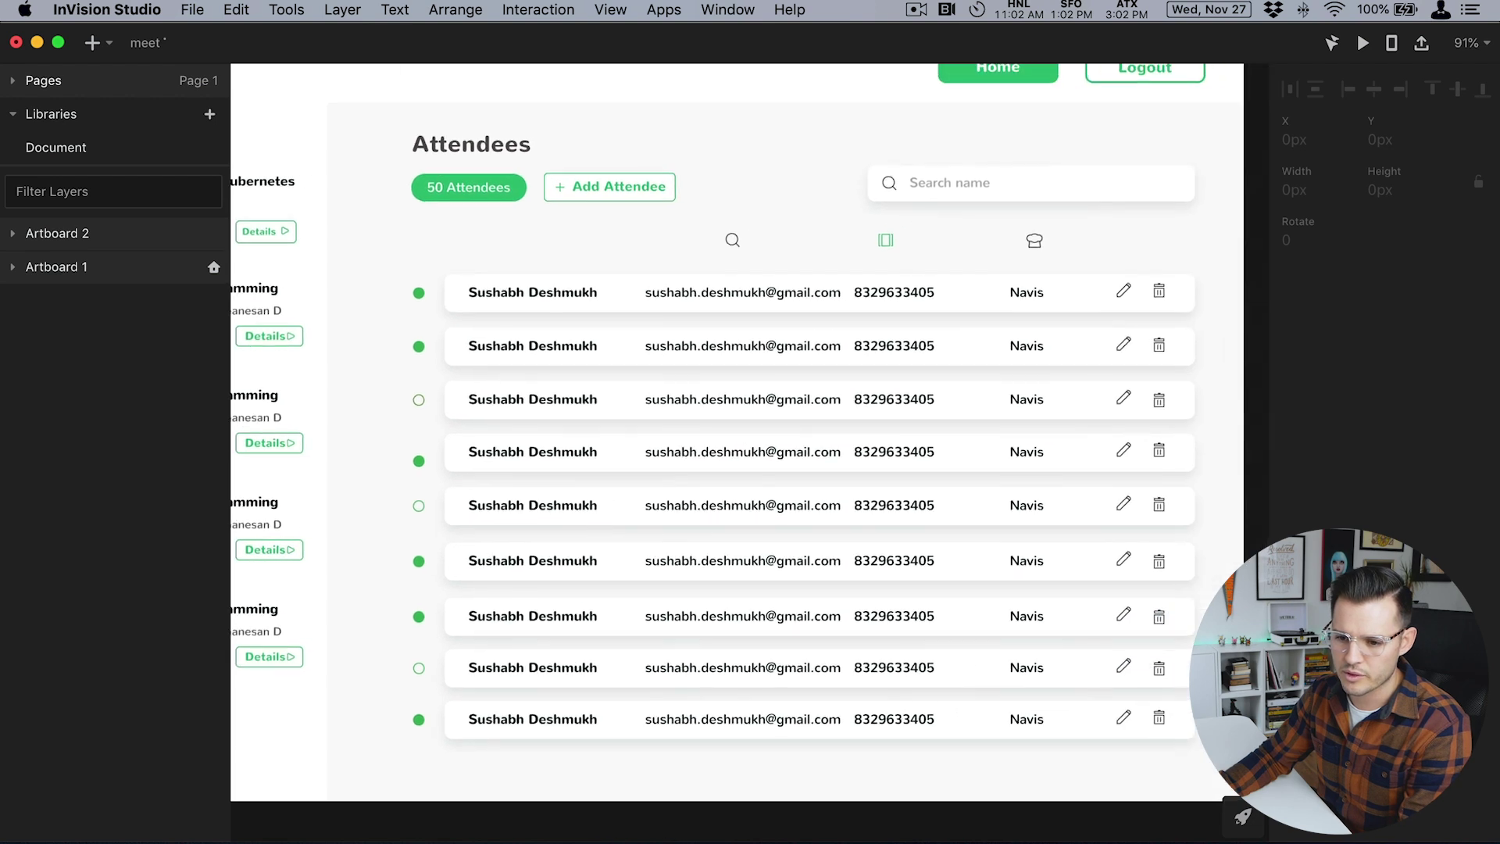
{"action": "left_click_drag", "start_coordinate": [391, 677], "coordinate": [1177, 291]}
{"action": "key", "text": "Delete"}
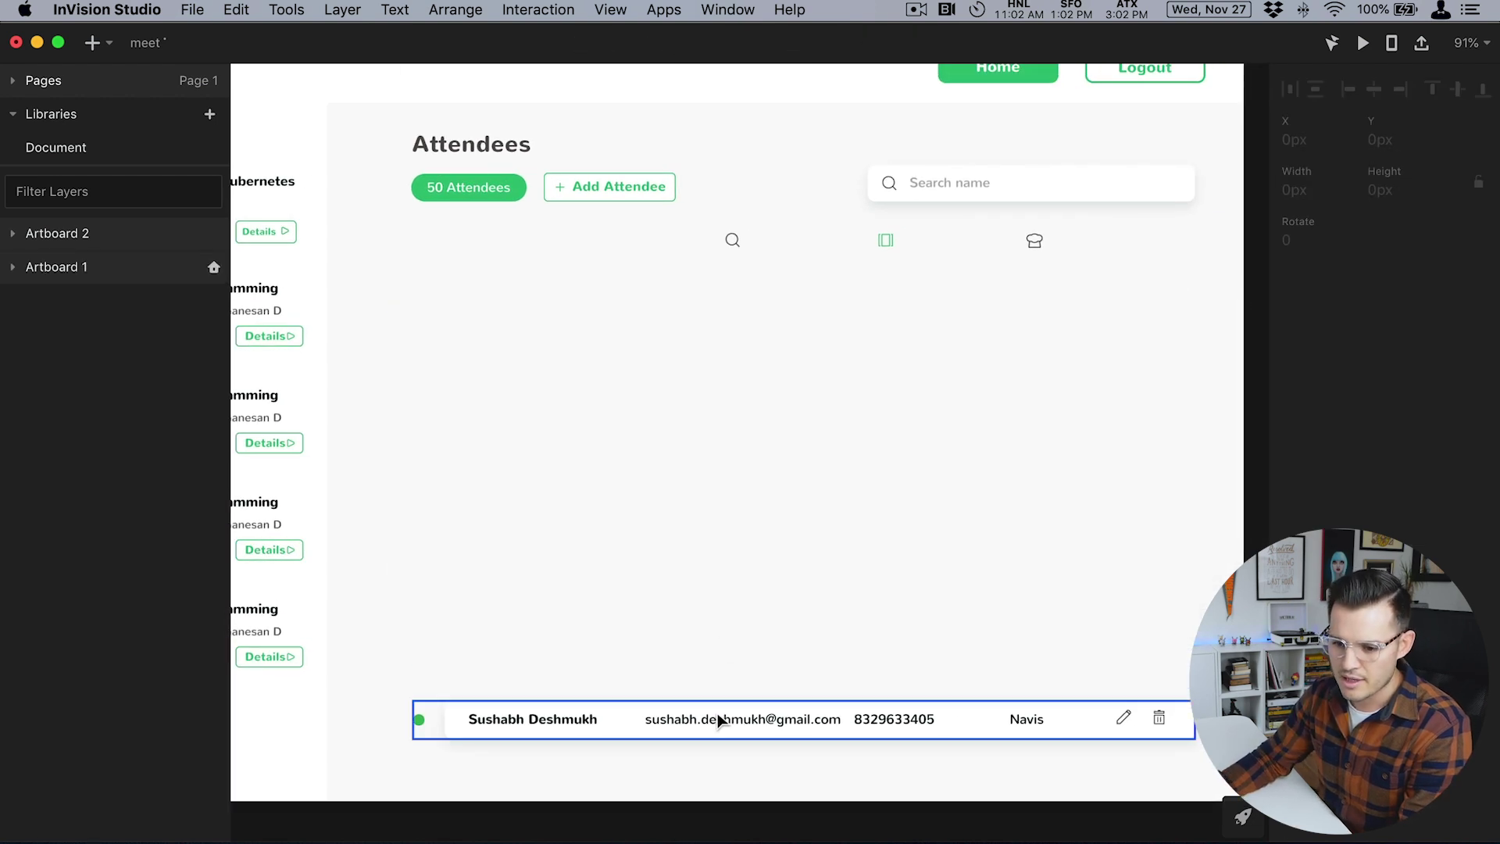
{"action": "left_click_drag", "start_coordinate": [692, 722], "coordinate": [703, 319]}
{"action": "key", "text": "super+z"}
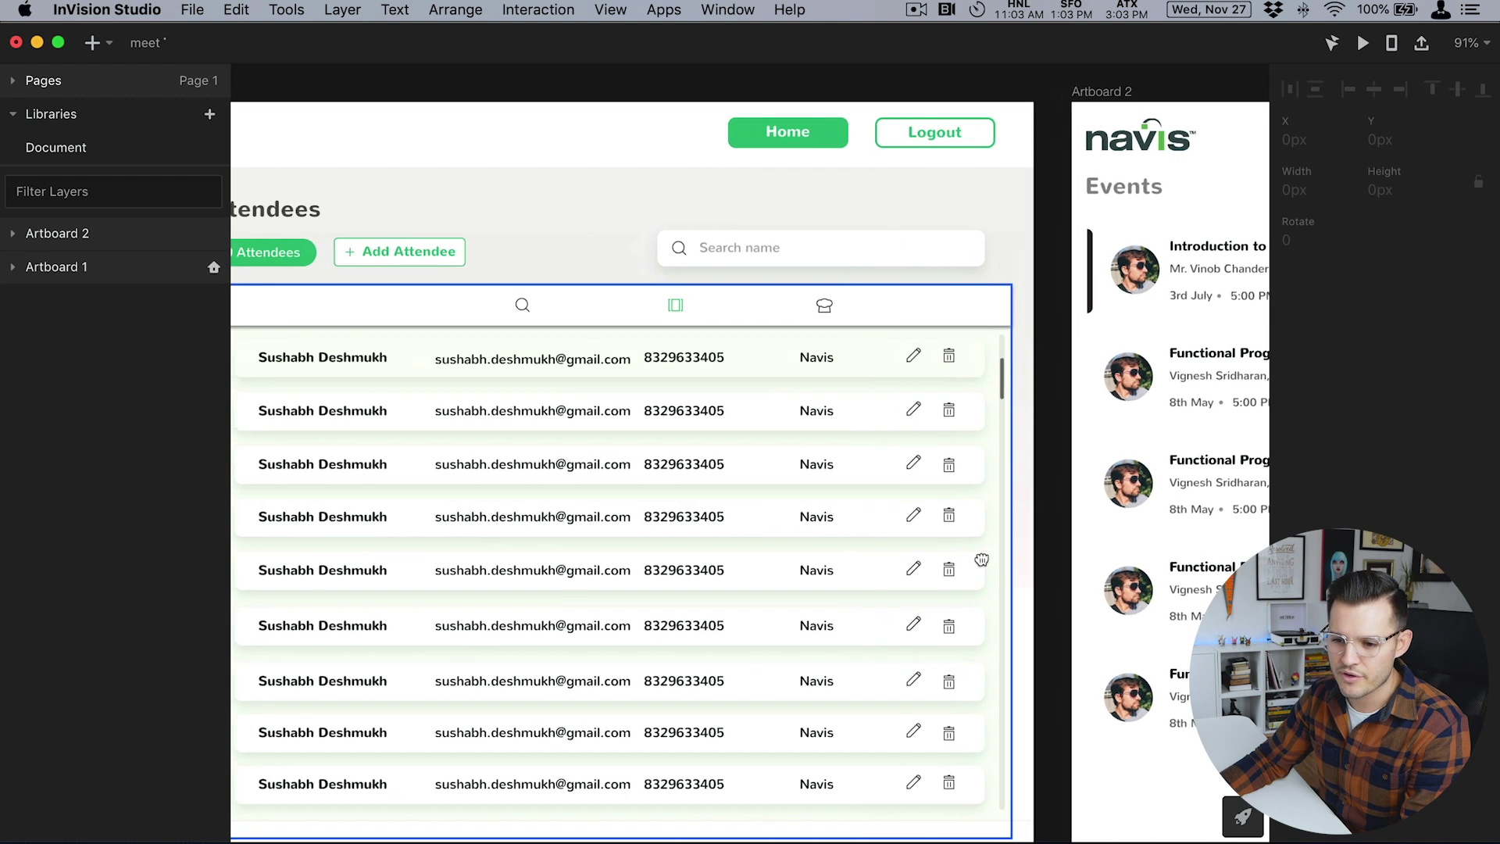
Make the Card BG of the remaining attendee row slightly taller for more padding around the text.
{"action": "left_click_drag", "start_coordinate": [981, 559], "coordinate": [1009, 558]}
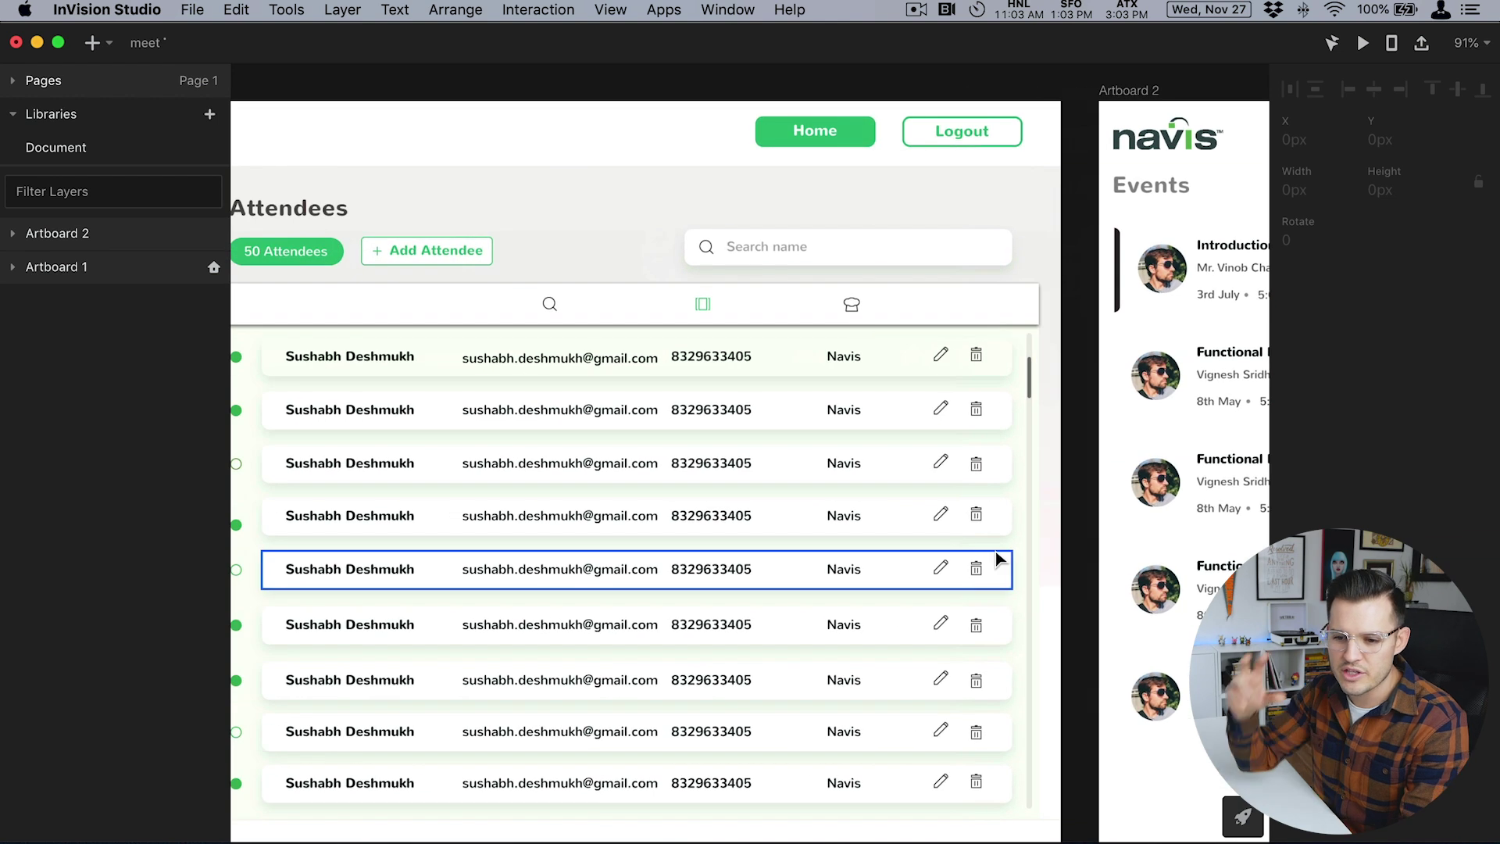
{"action": "left_click_drag", "start_coordinate": [840, 546], "coordinate": [229, 540]}
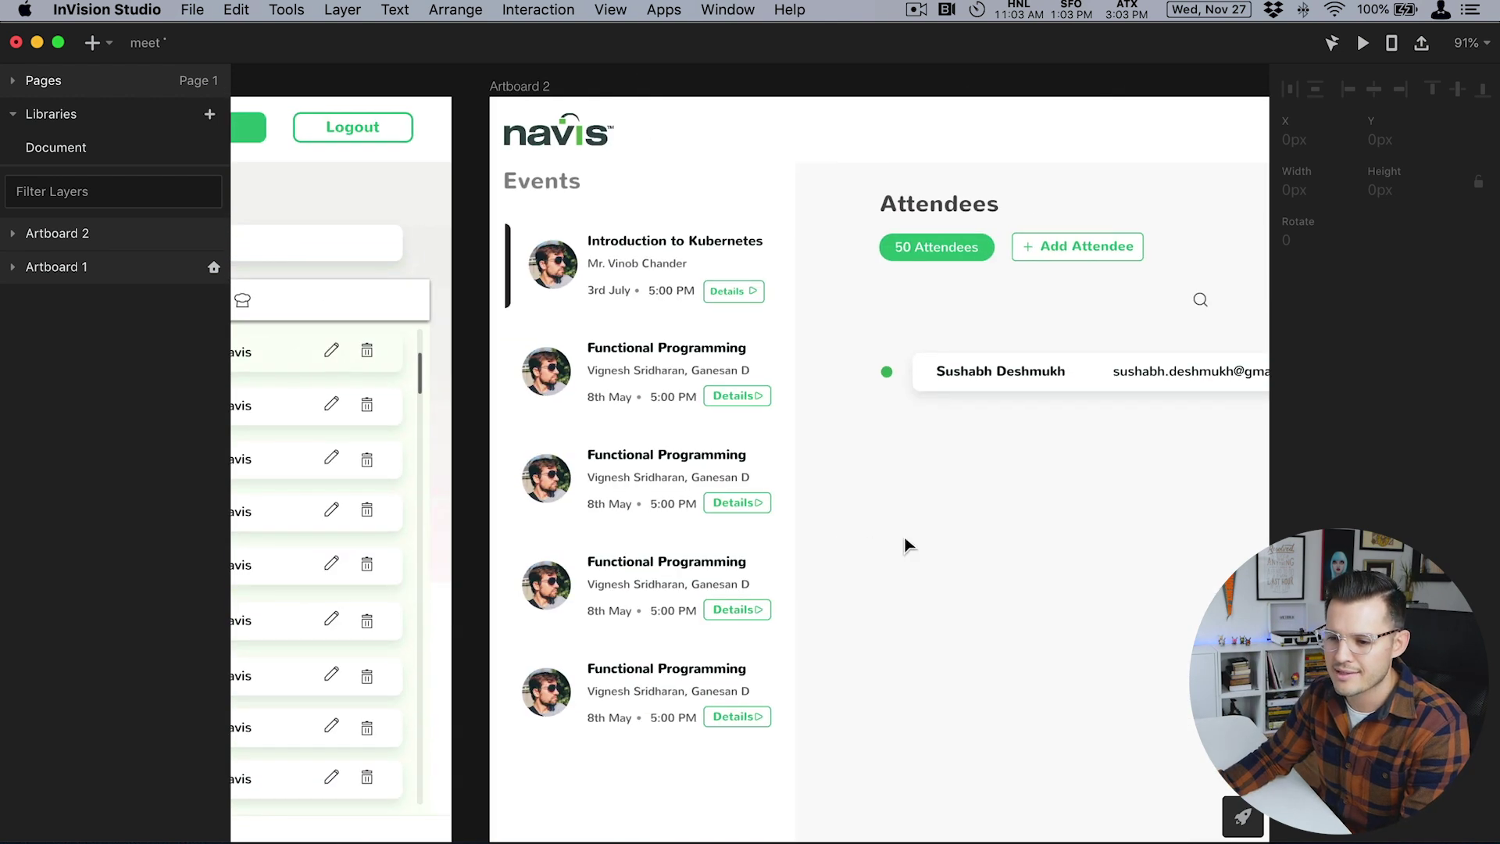
{"action": "left_click_drag", "start_coordinate": [903, 539], "coordinate": [1186, 264]}
{"action": "key", "text": "z"}
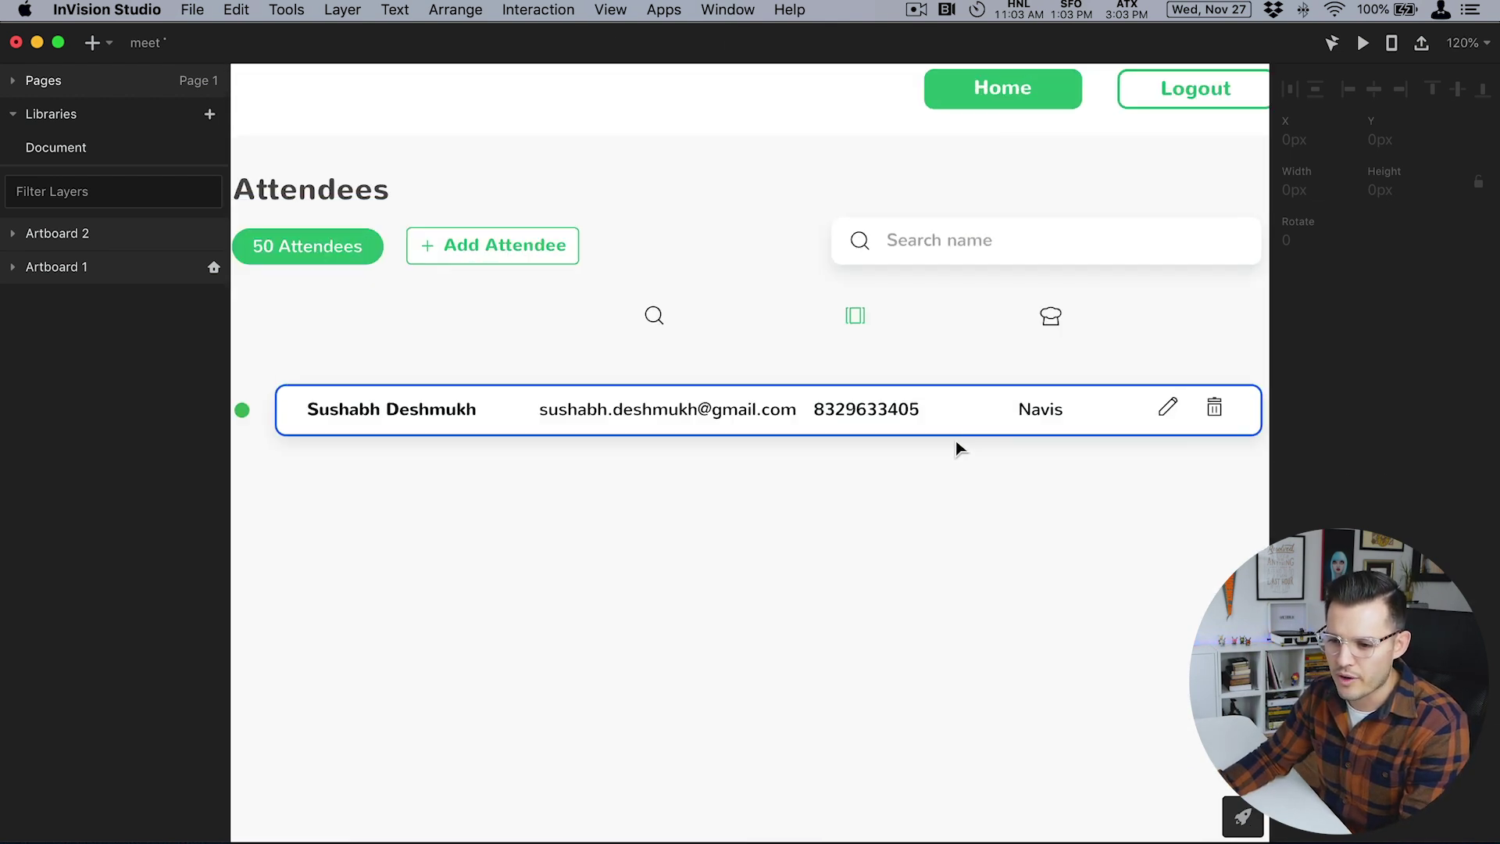
{"action": "left_click", "coordinate": [949, 432], "text": "super"}
{"action": "left_click", "coordinate": [134, 496]}
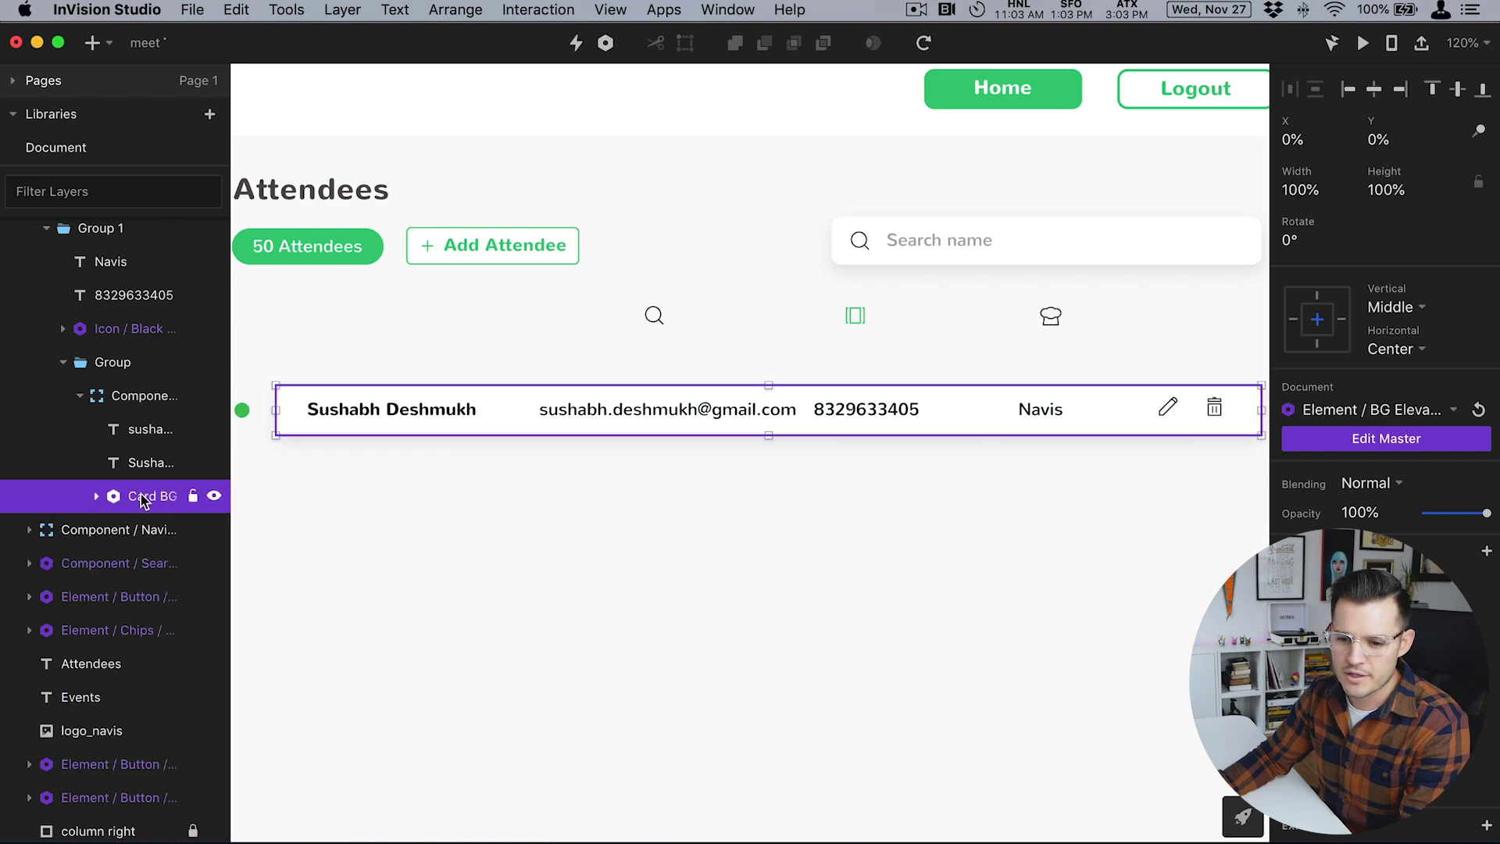
{"action": "left_click_drag", "start_coordinate": [769, 437], "coordinate": [769, 447]}
{"action": "left_click", "coordinate": [769, 568]}
Duplicate the attendee row directly below itself, leaving a small gap between the two cards.
{"action": "left_click_drag", "start_coordinate": [766, 568], "coordinate": [533, 621]}
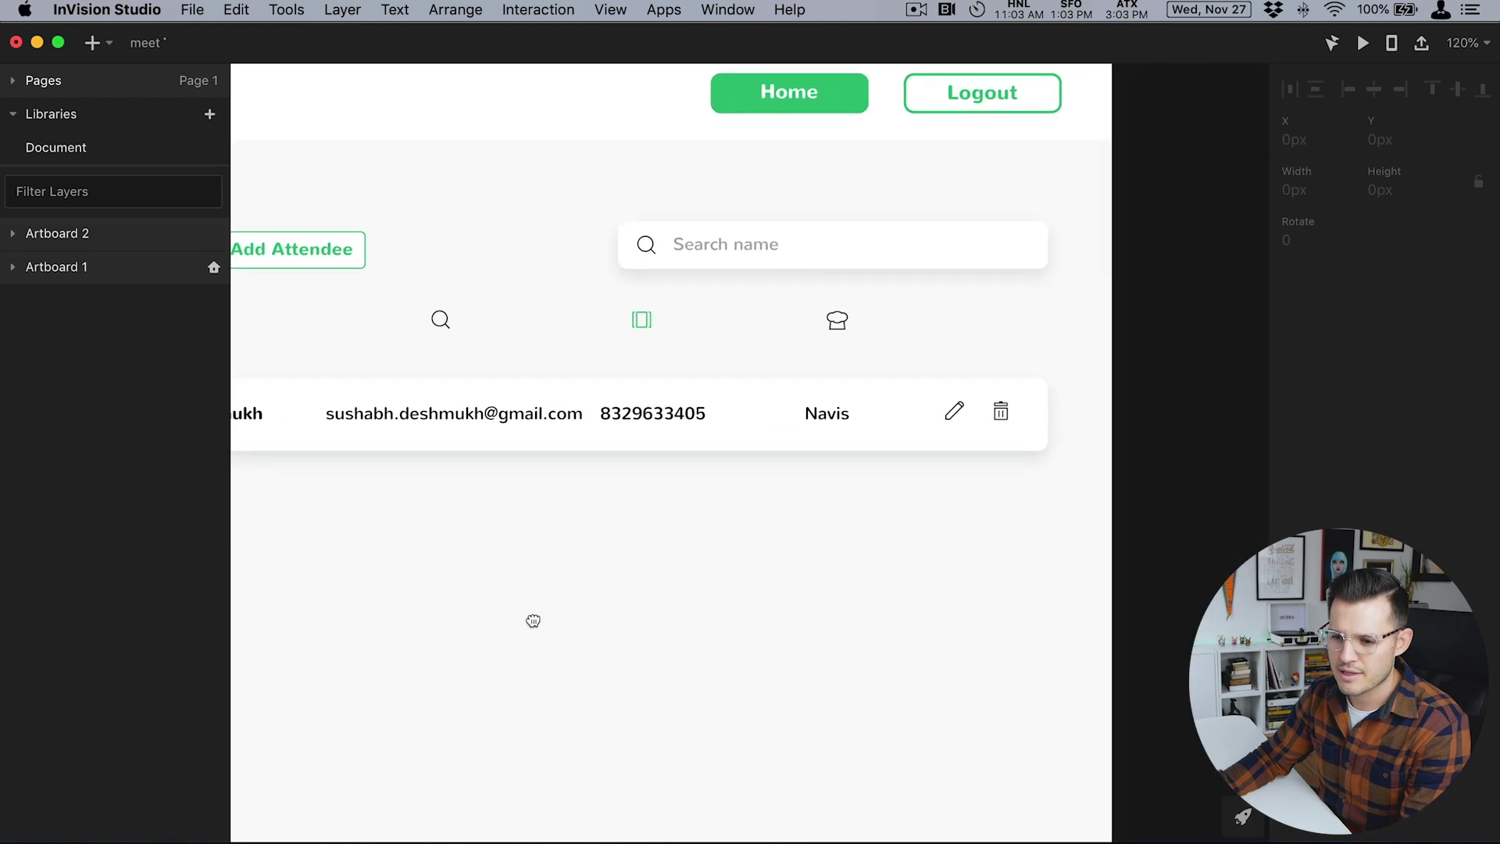
{"action": "key", "text": "super+0"}
{"action": "left_click", "coordinate": [727, 439]}
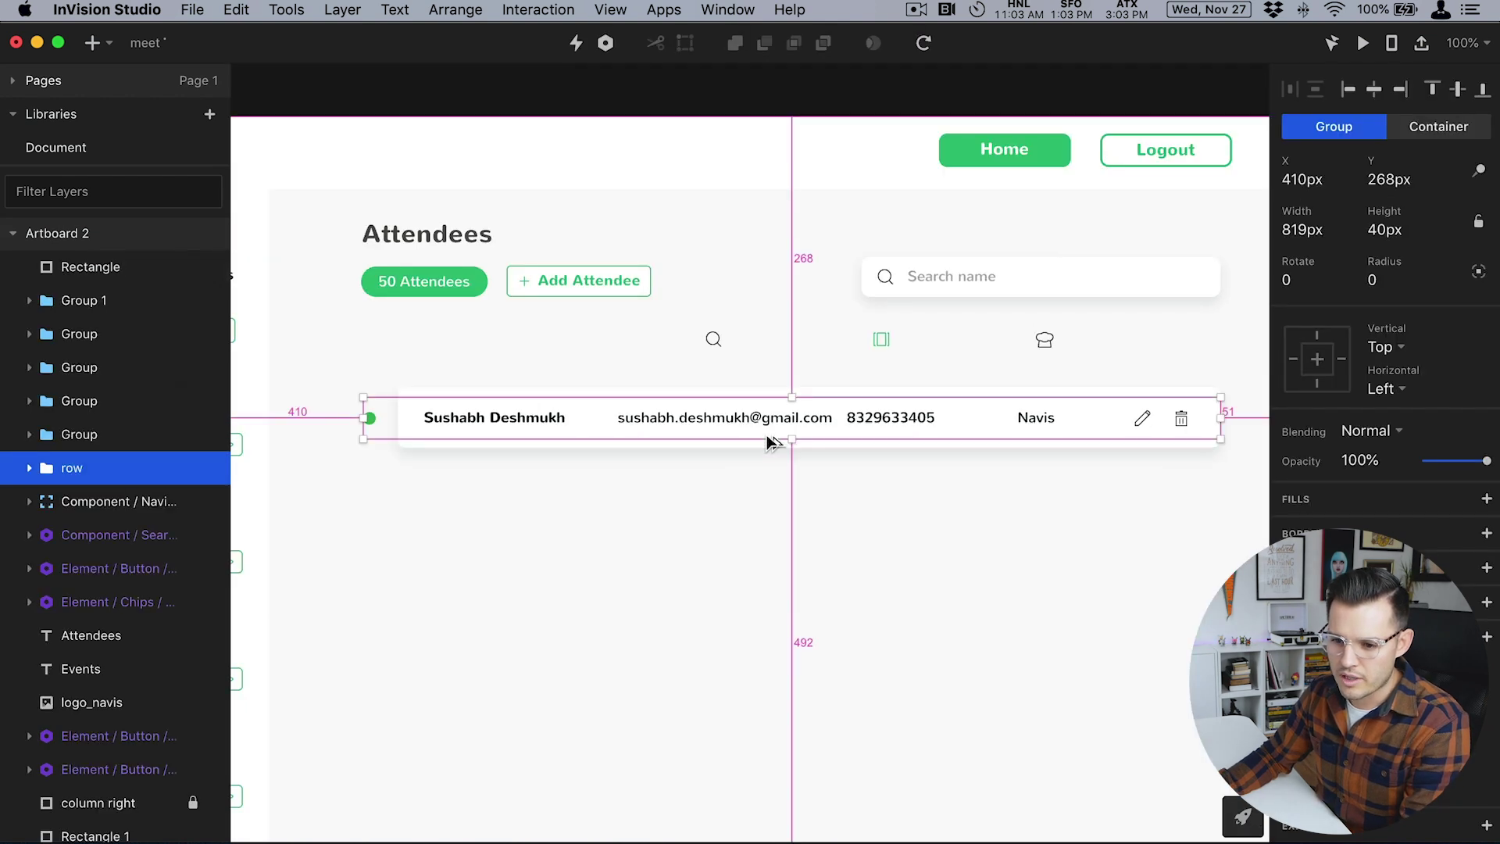
{"action": "left_click_drag", "start_coordinate": [770, 438], "coordinate": [770, 505]}
{"action": "left_click", "coordinate": [961, 640]}
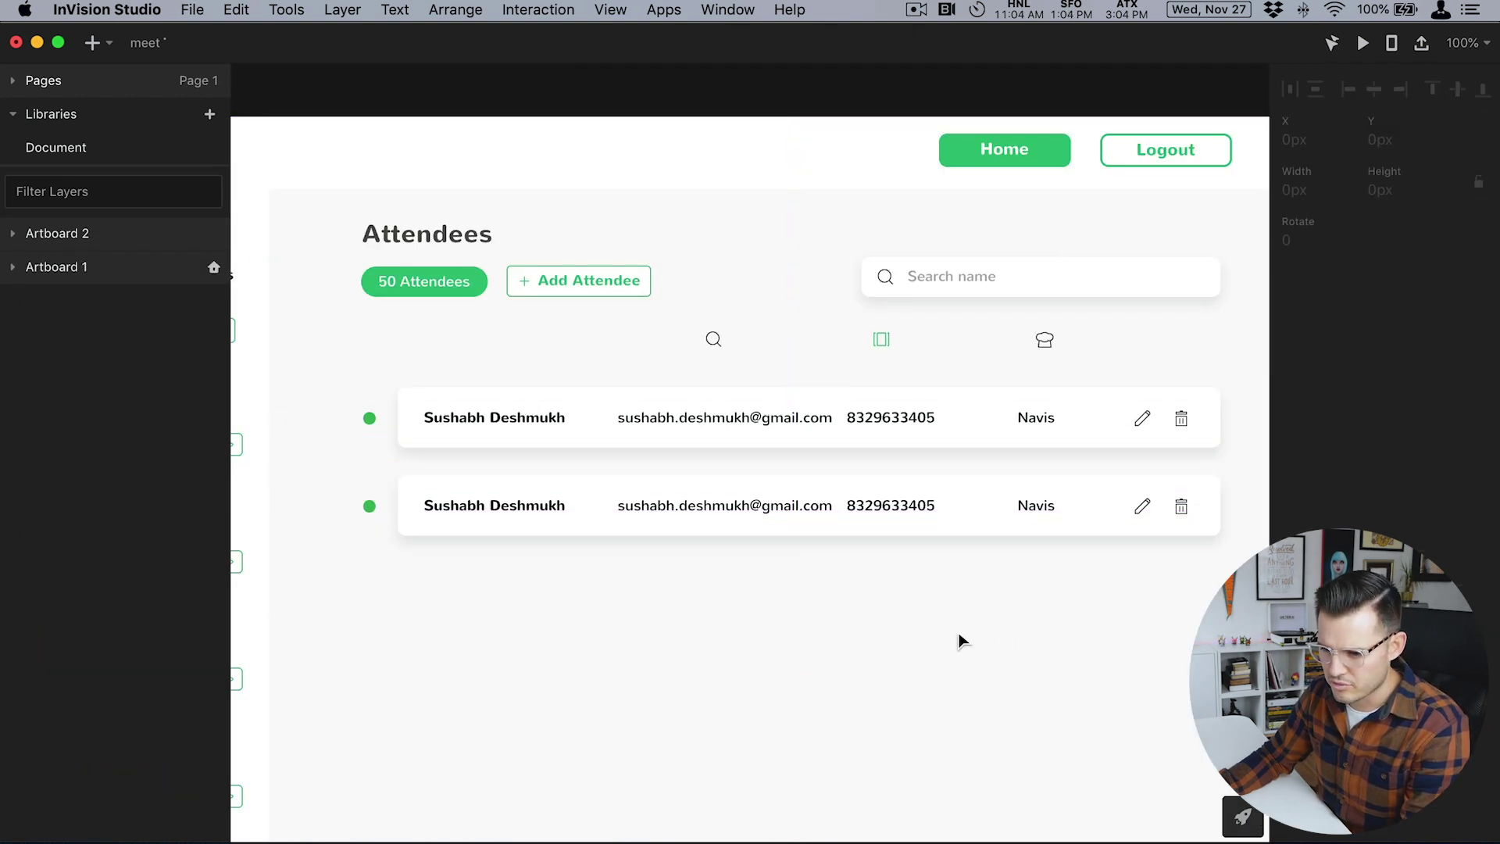
Move the duplicated attendee row up so it sits closer beneath the first row.
{"action": "mouse_move", "coordinate": [961, 639]}
{"action": "left_mouse_down"}
{"action": "mouse_move", "coordinate": [888, 624]}
{"action": "mouse_move", "coordinate": [977, 619]}
{"action": "left_mouse_up"}
{"action": "left_click_drag", "start_coordinate": [781, 496], "coordinate": [779, 474]}
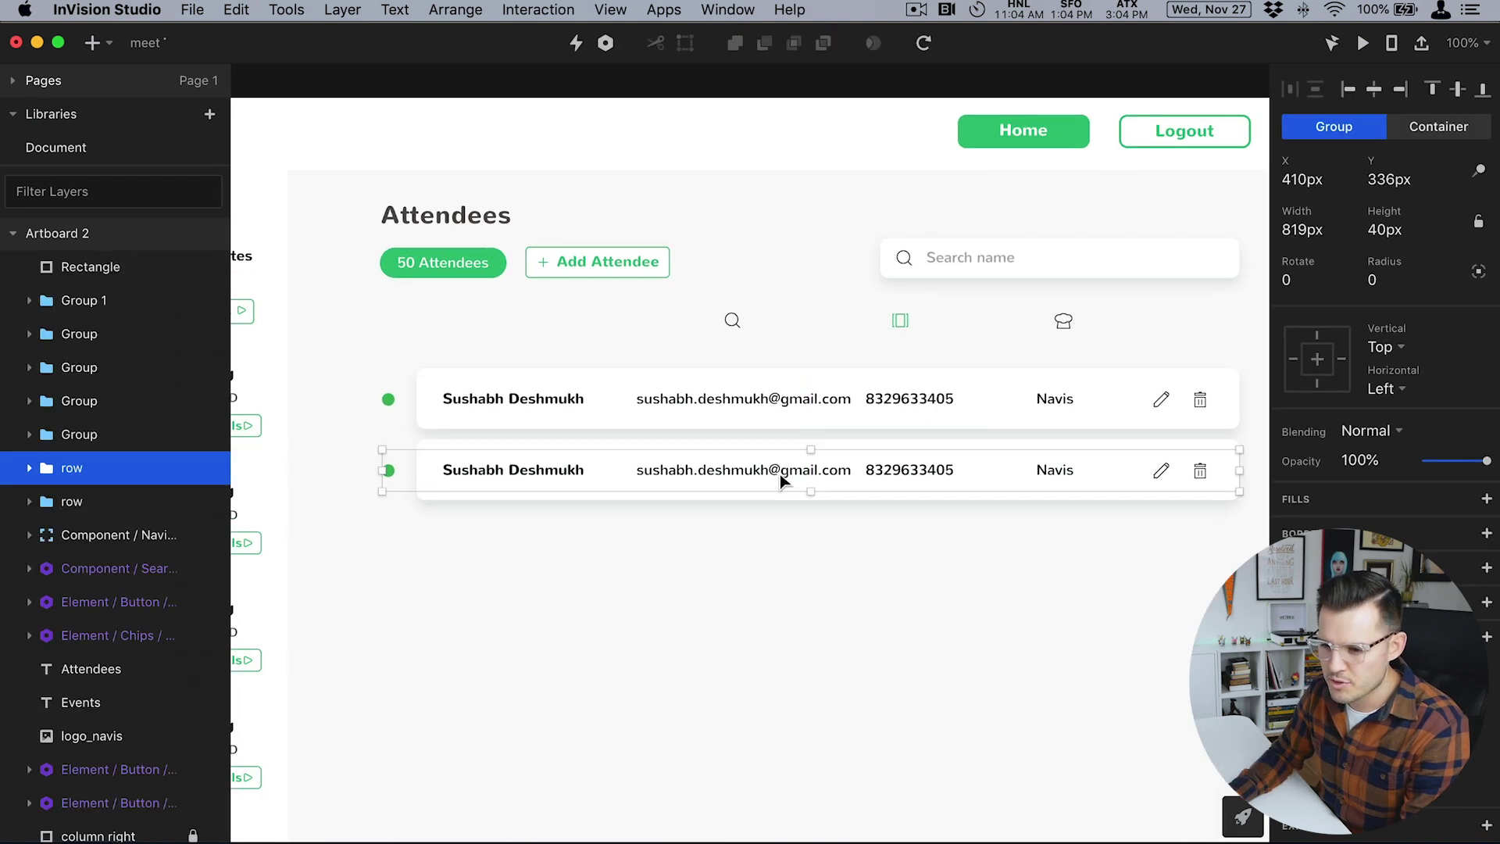
{"action": "left_click", "coordinate": [842, 551]}
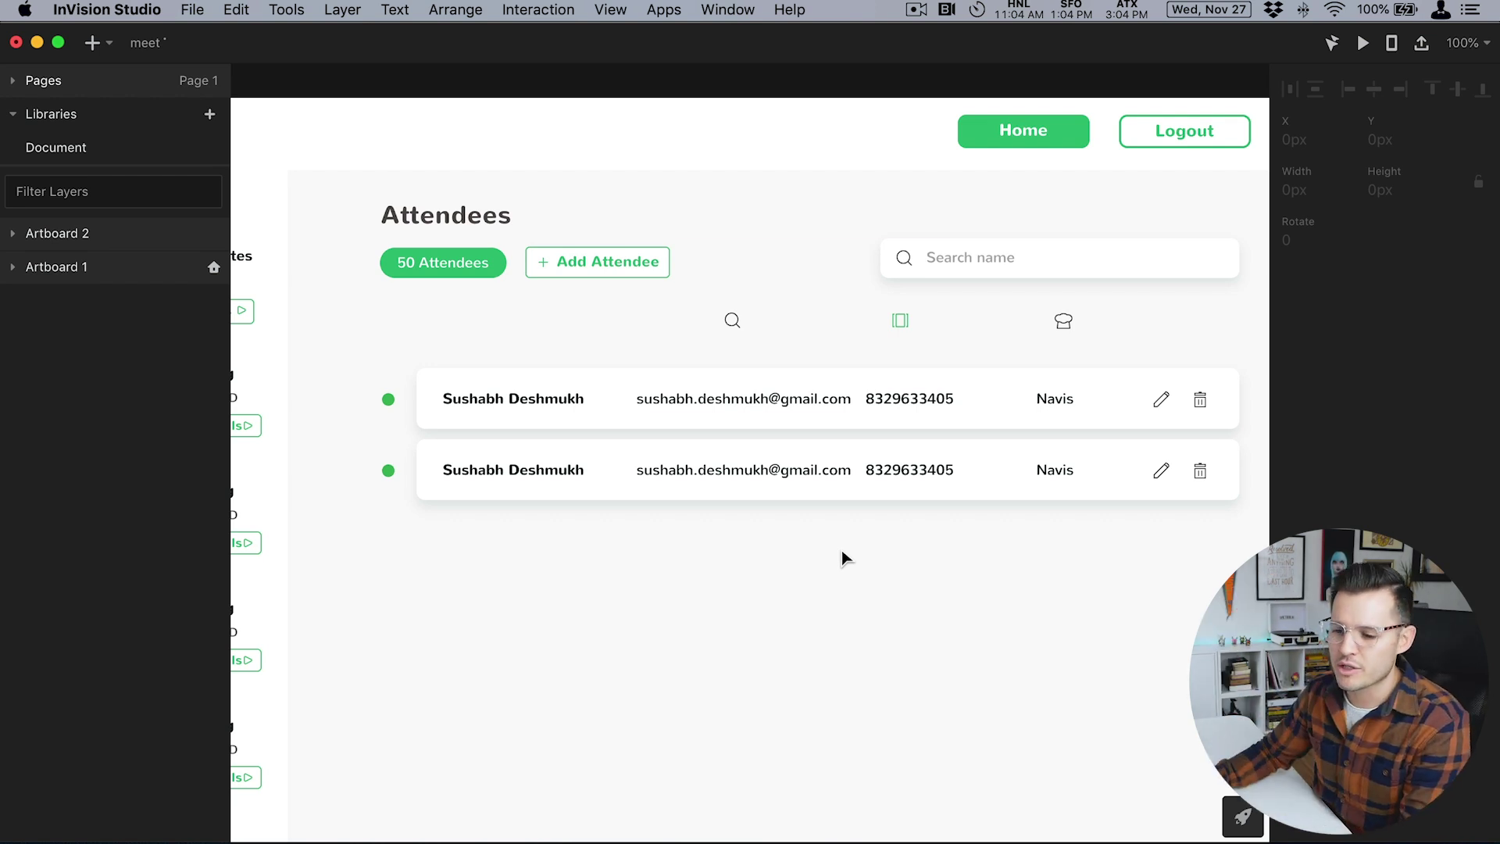
Stretch the lower attendee row's Card BG down until it nearly reaches the artboard's end.
{"action": "left_click", "coordinate": [784, 490]}
{"action": "left_click", "coordinate": [128, 500]}
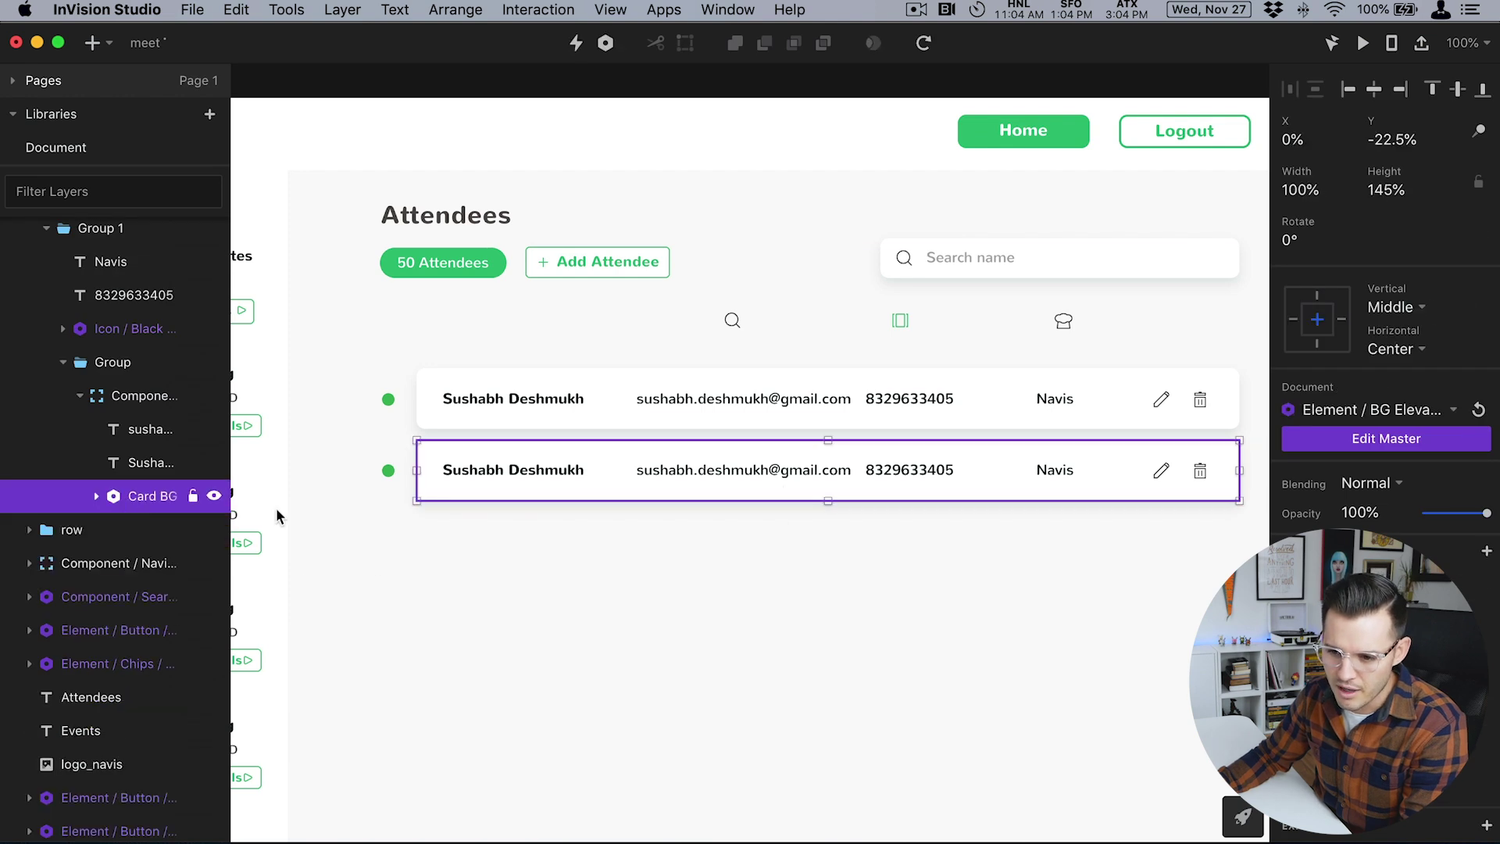
{"action": "left_click_drag", "start_coordinate": [828, 502], "coordinate": [850, 814]}
{"action": "left_click", "coordinate": [345, 598]}
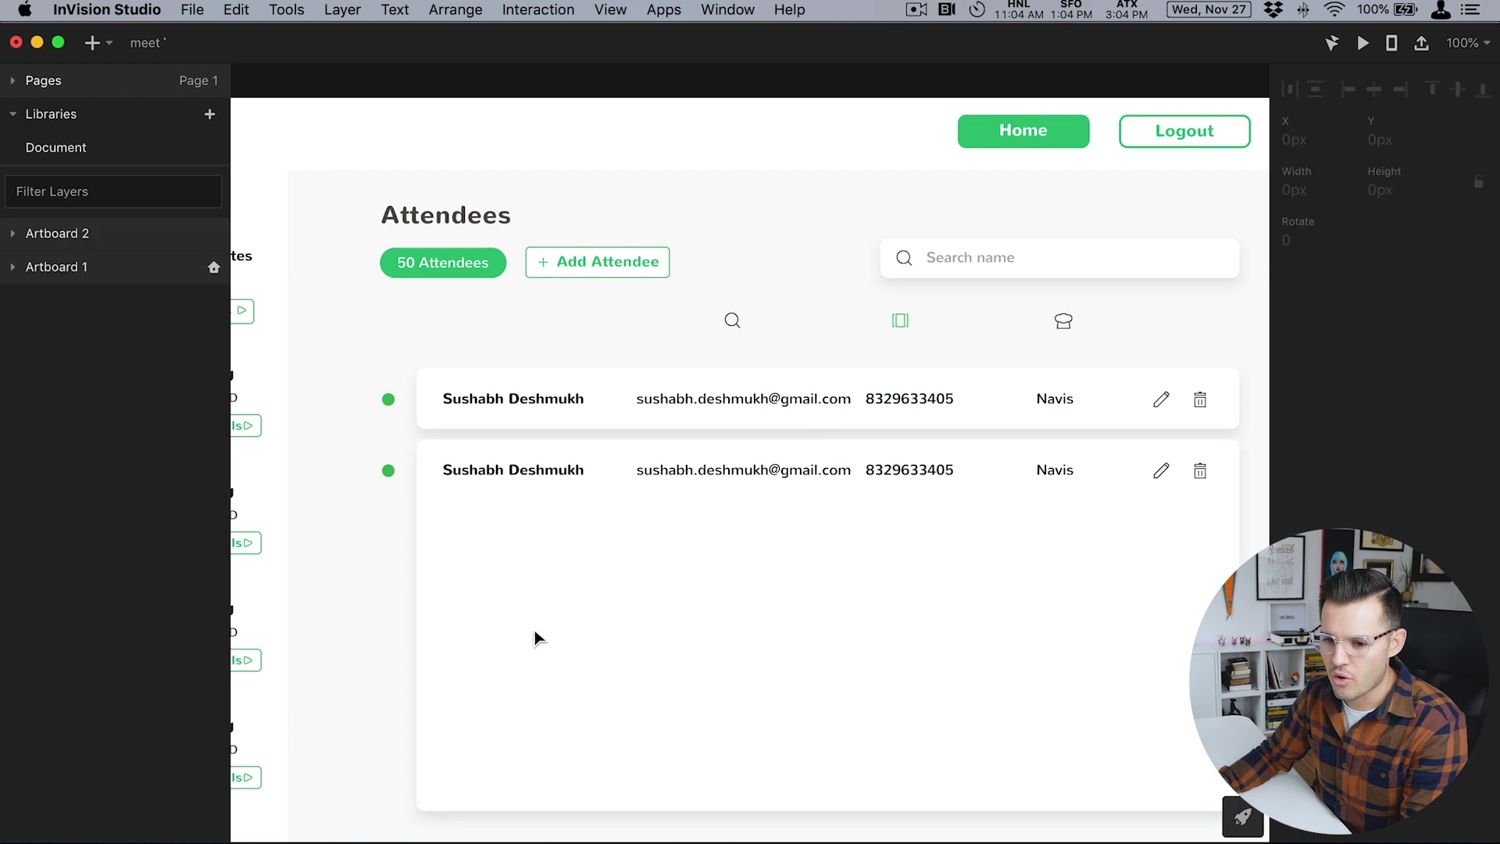
Ungroup the component container that holds the name, email and Card BG in the stretched attendee row.
{"action": "scroll", "coordinate": [536, 636], "scroll_direction": "down", "scroll_amount": 3}
{"action": "scroll", "coordinate": [536, 635], "scroll_direction": "right", "scroll_amount": 3}
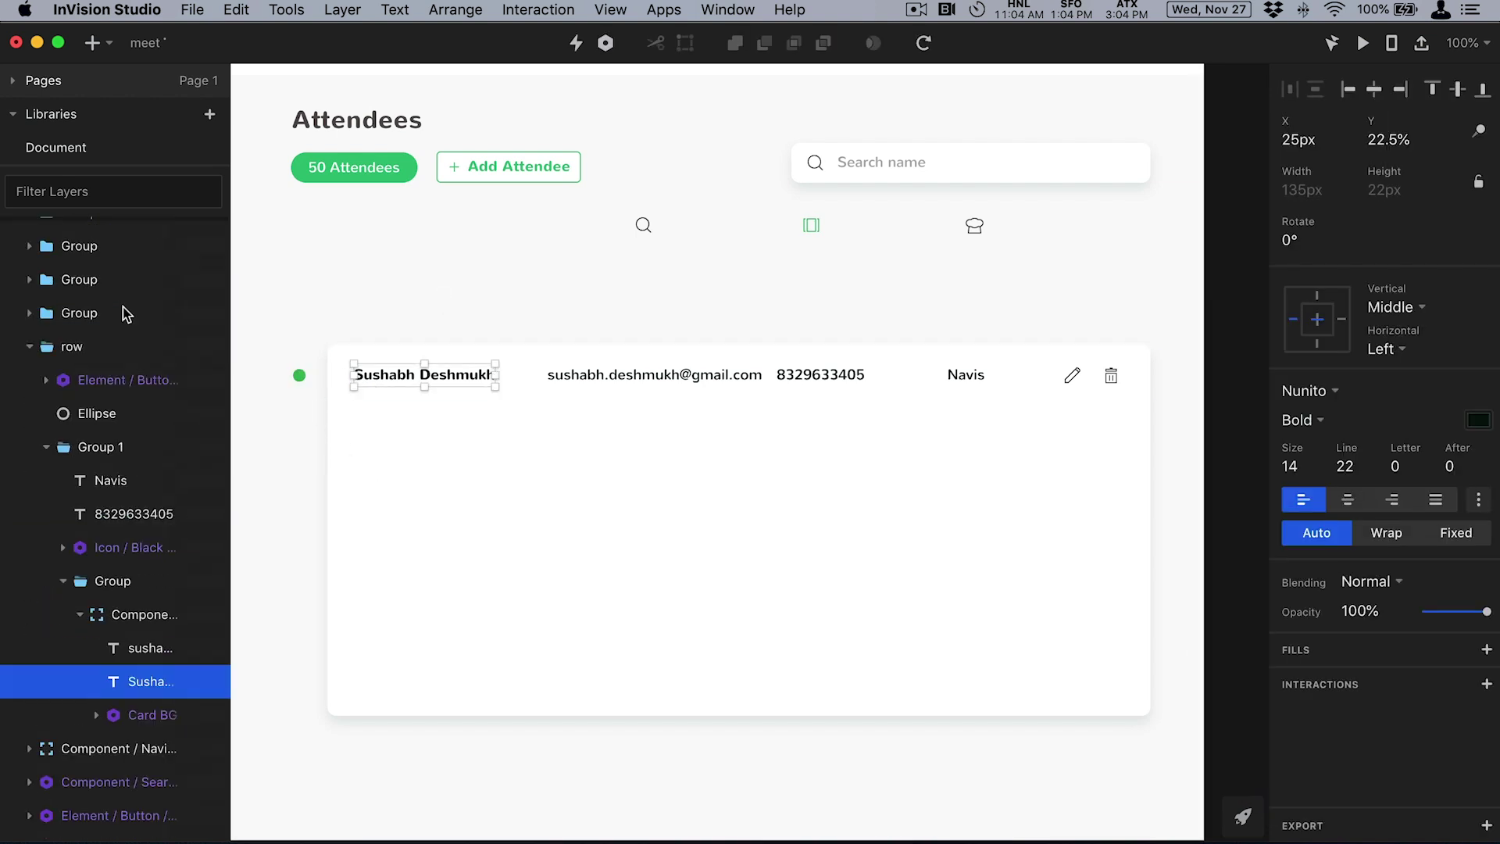
{"action": "left_click", "coordinate": [128, 379]}
{"action": "left_click", "coordinate": [80, 614]}
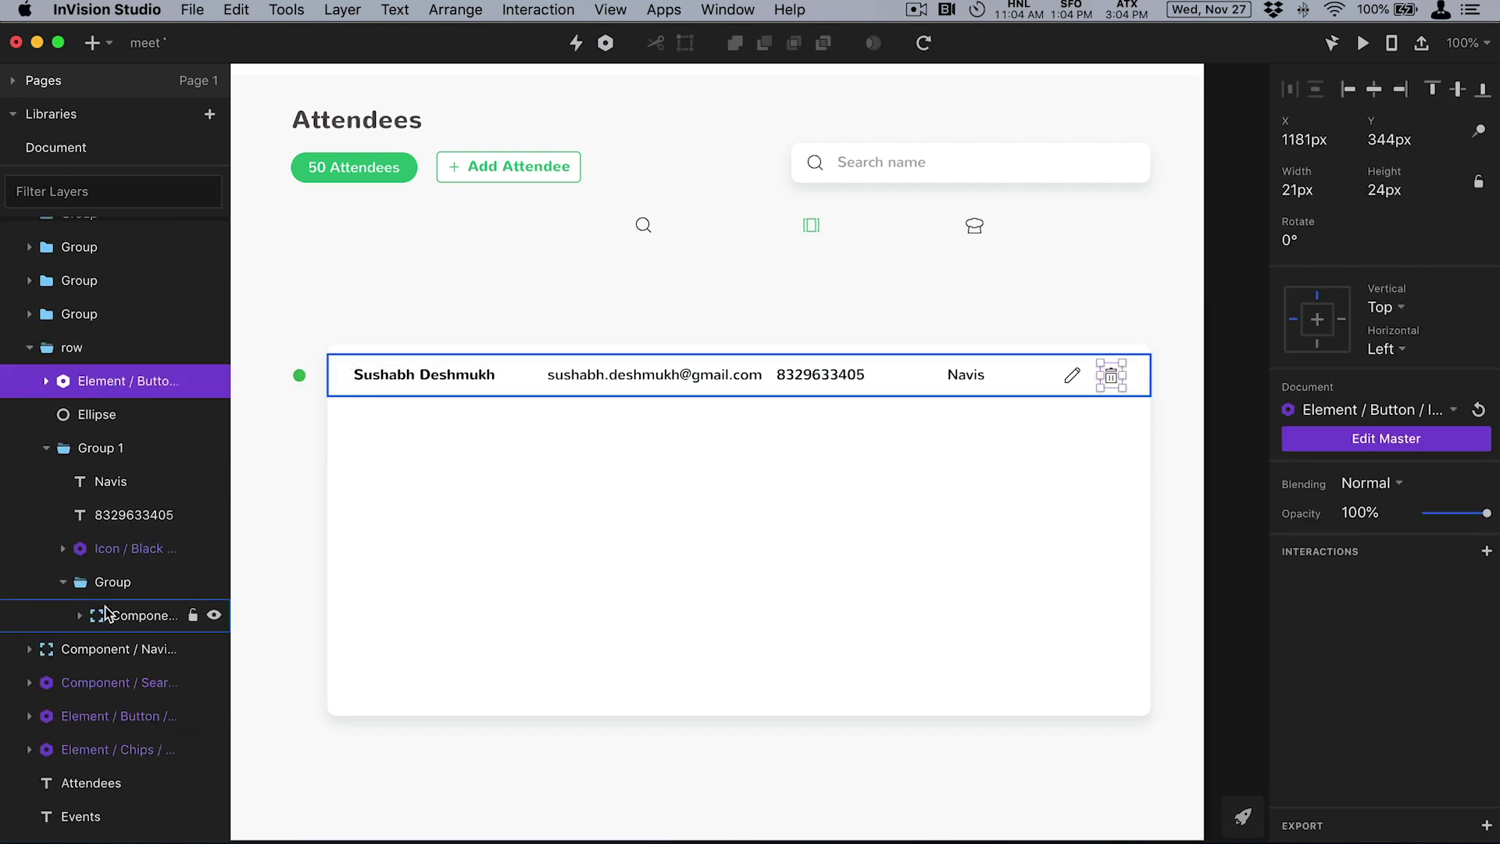
{"action": "left_click", "coordinate": [107, 614]}
{"action": "left_click", "coordinate": [273, 547]}
{"action": "left_click", "coordinate": [117, 422]}
{"action": "left_click", "coordinate": [135, 562]}
Break up the row's inner group and its Card BG component, deleting the surplus background layer and keeping only Card Base.
{"action": "key", "text": "super+minus"}
{"action": "key", "text": "super+minus"}
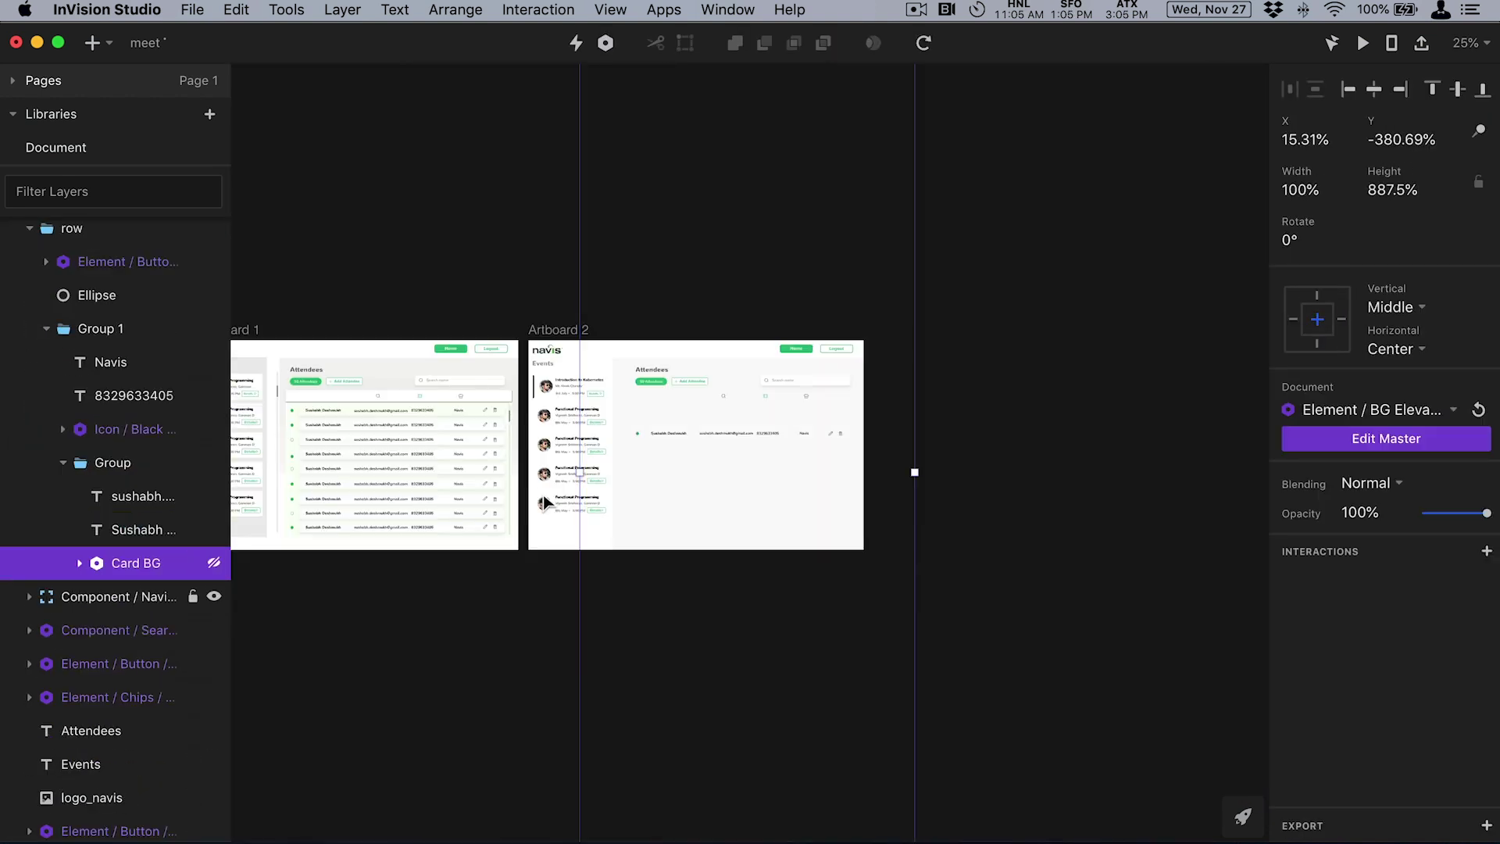
{"action": "left_click", "coordinate": [911, 539]}
{"action": "scroll", "coordinate": [911, 539], "scroll_direction": "up", "scroll_amount": 3}
{"action": "scroll", "coordinate": [485, 462], "scroll_direction": "up", "scroll_amount": 5}
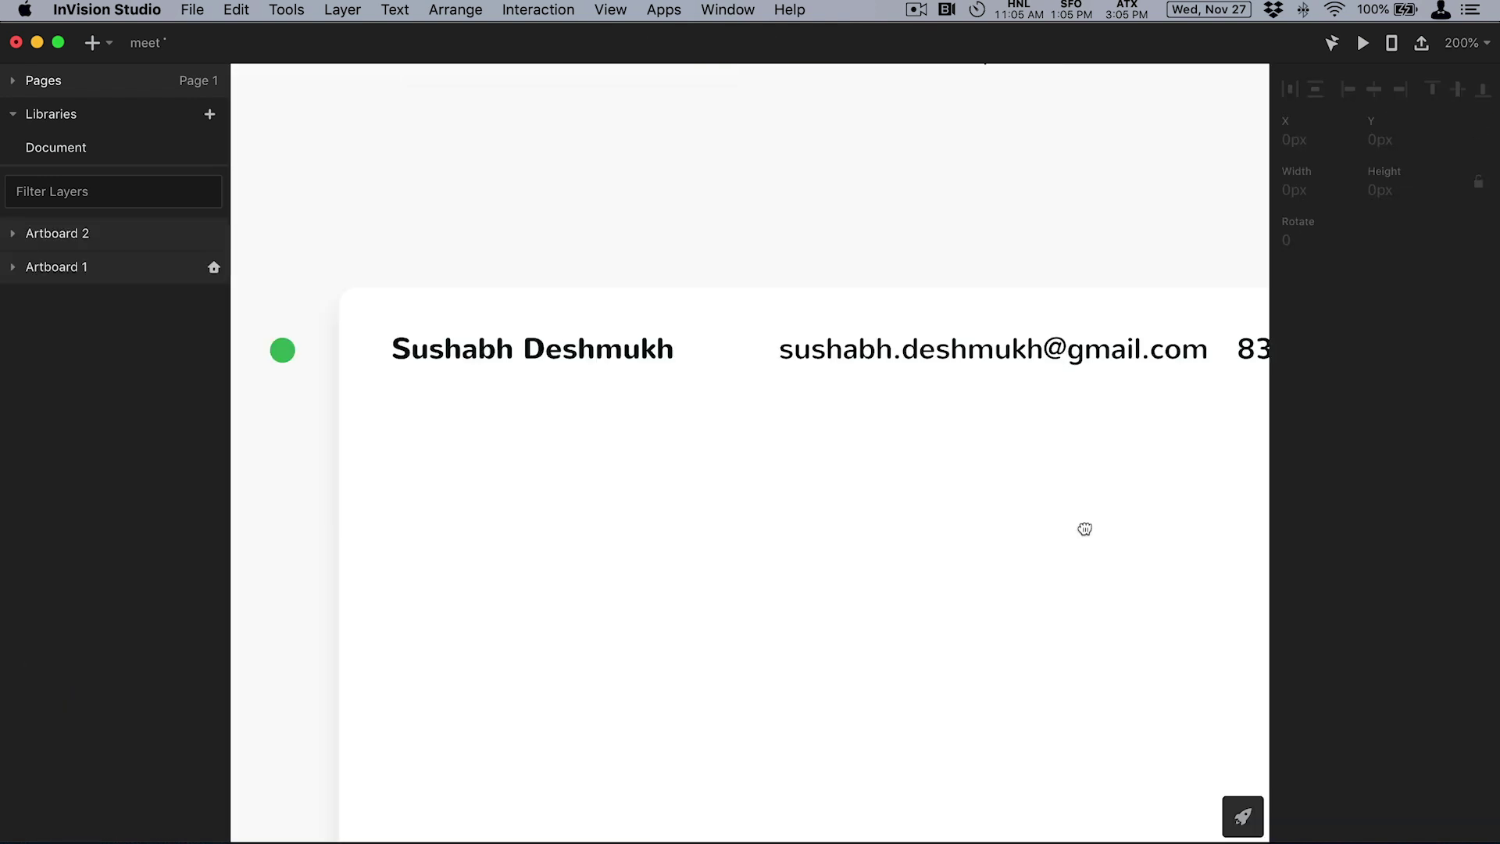
{"action": "left_click", "coordinate": [121, 462]}
{"action": "key", "text": "super+shift+g"}
{"action": "key", "text": "super+shift+g"}
{"action": "left_click", "coordinate": [135, 529]}
{"action": "left_click", "coordinate": [125, 596]}
{"action": "key", "text": "Delete"}
{"action": "left_click", "coordinate": [125, 563]}
Extend the left edge of Card Base to X 381 px so the card encloses the green status dot.
{"action": "left_click", "coordinate": [1303, 615]}
{"action": "left_click_drag", "start_coordinate": [339, 658], "coordinate": [253, 659]}
{"action": "key", "text": "super+minus"}
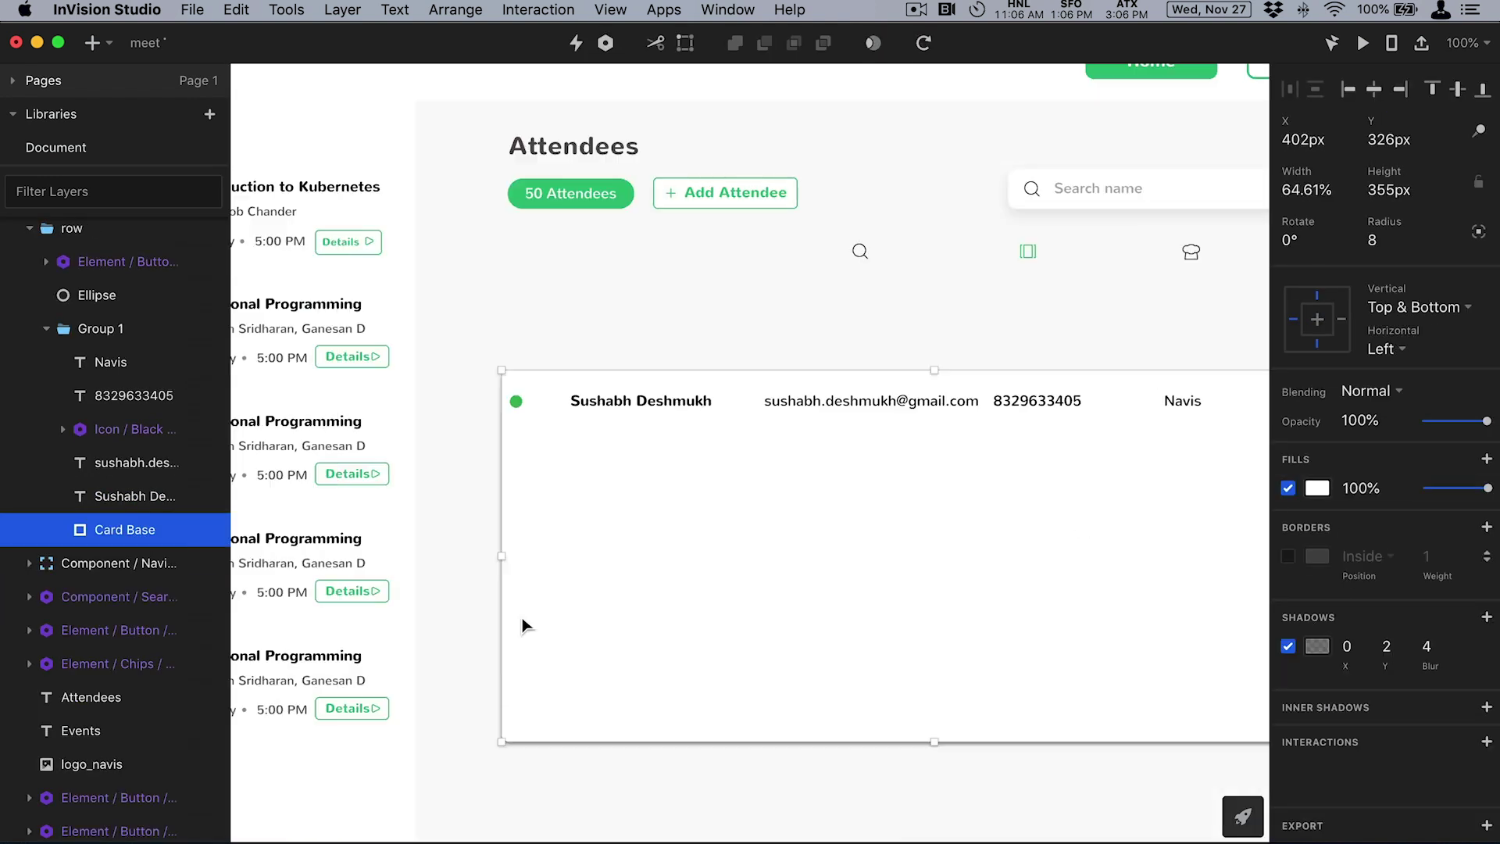
{"action": "scroll", "coordinate": [522, 618], "scroll_direction": "right", "scroll_amount": 3}
{"action": "left_click_drag", "start_coordinate": [301, 554], "coordinate": [280, 554]}
Take Card Base out of the row group so it is a separate background layer beneath the attendee row.
{"action": "left_click", "coordinate": [317, 391]}
{"action": "left_click_drag", "start_coordinate": [297, 418], "coordinate": [1269, 231]}
{"action": "left_click", "coordinate": [426, 391]}
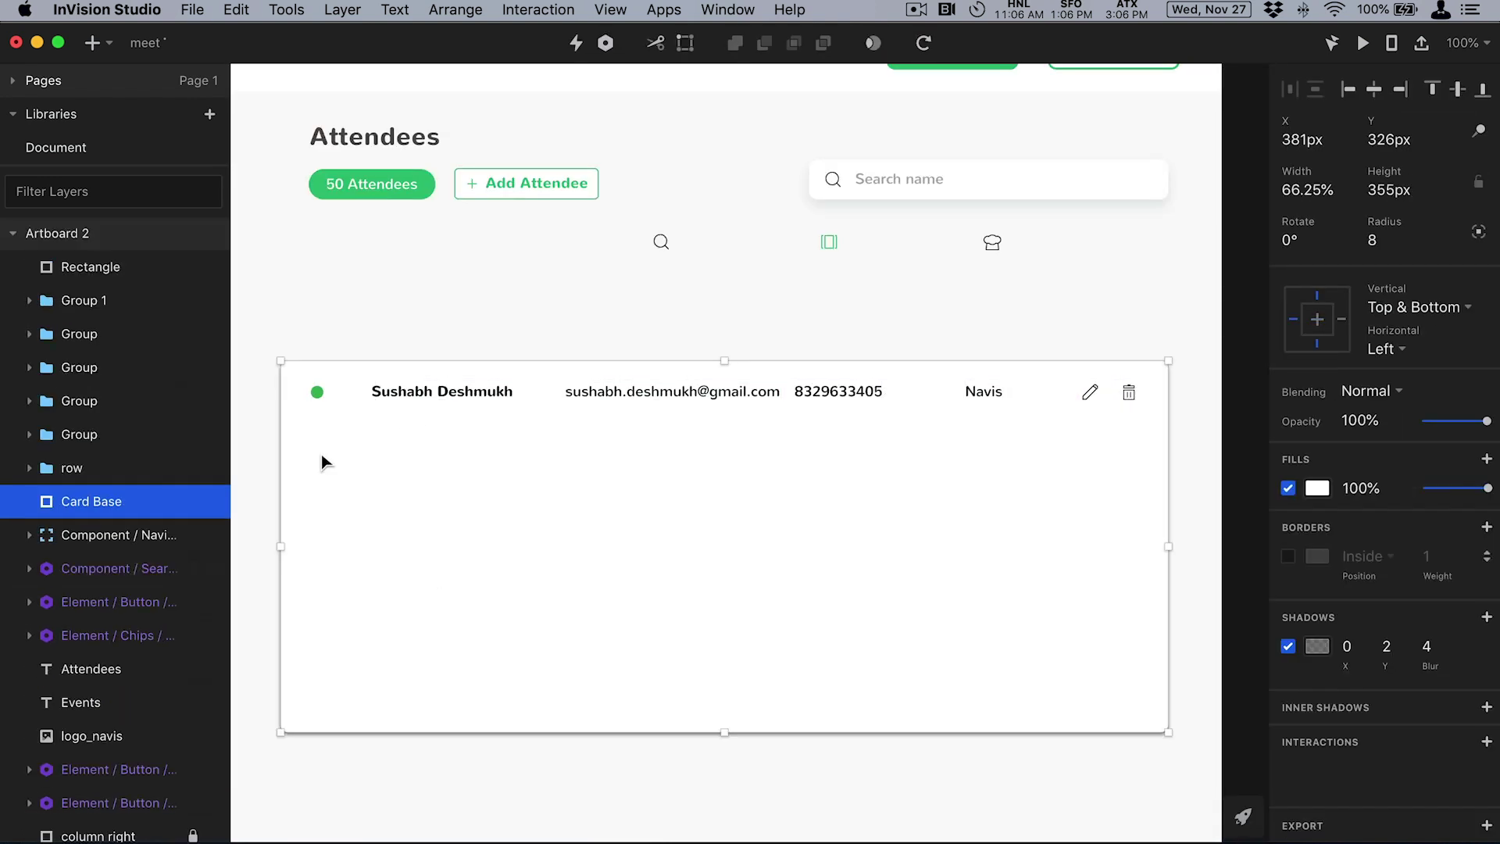
{"action": "left_click", "coordinate": [646, 394], "text": "shift"}
{"action": "left_click_drag", "start_coordinate": [644, 391], "coordinate": [660, 596]}
{"action": "left_click_drag", "start_coordinate": [78, 530], "coordinate": [82, 593]}
{"action": "left_click", "coordinate": [91, 525]}
{"action": "left_click", "coordinate": [1286, 653]}
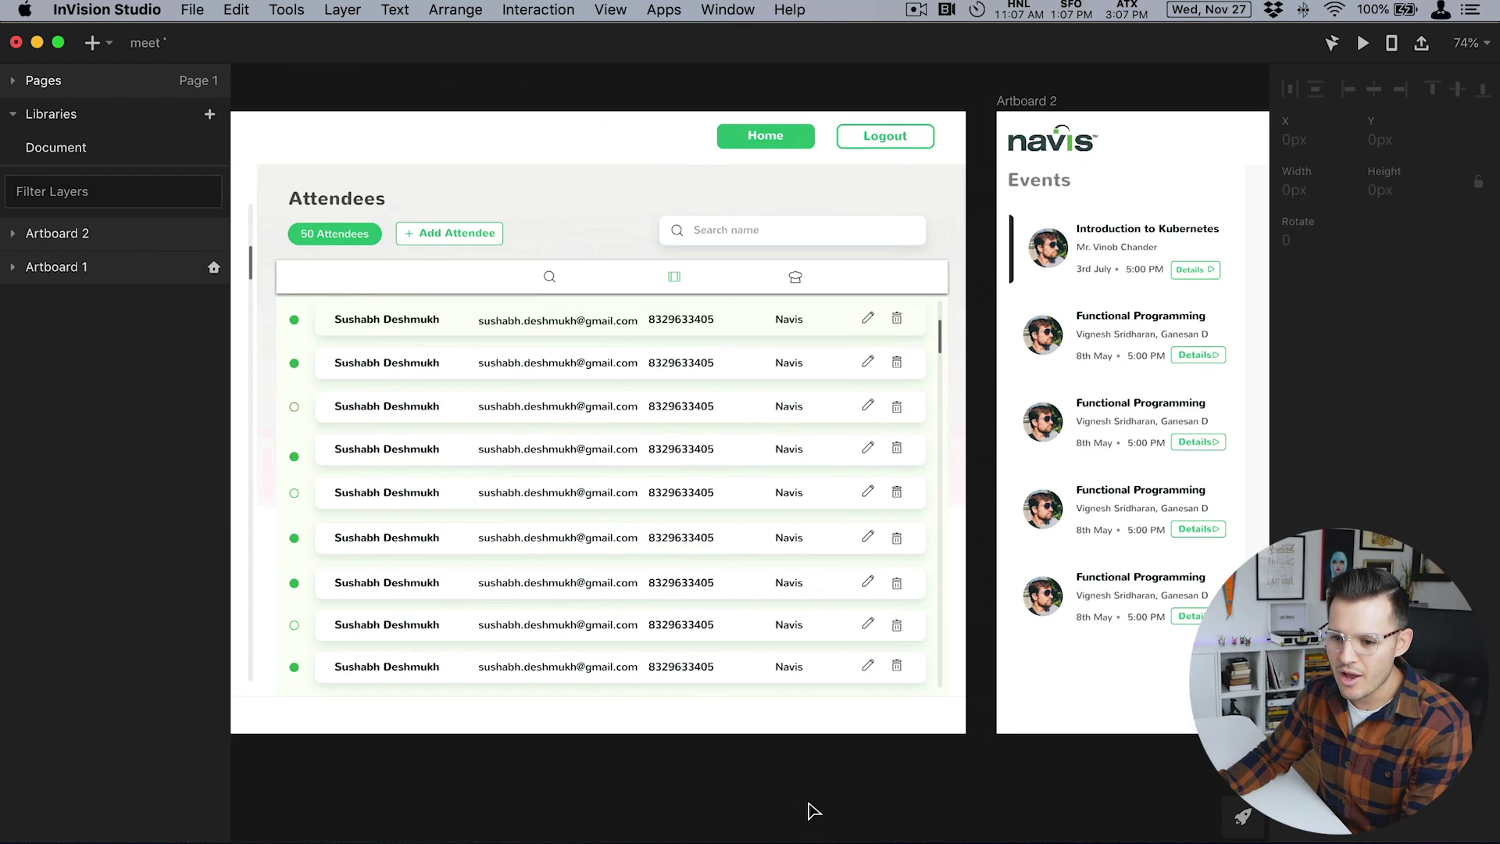
Examine the attendee table on the original Artboard 1 for comparison with the redesign.
{"action": "scroll", "coordinate": [807, 807], "scroll_direction": "left", "scroll_amount": 3}
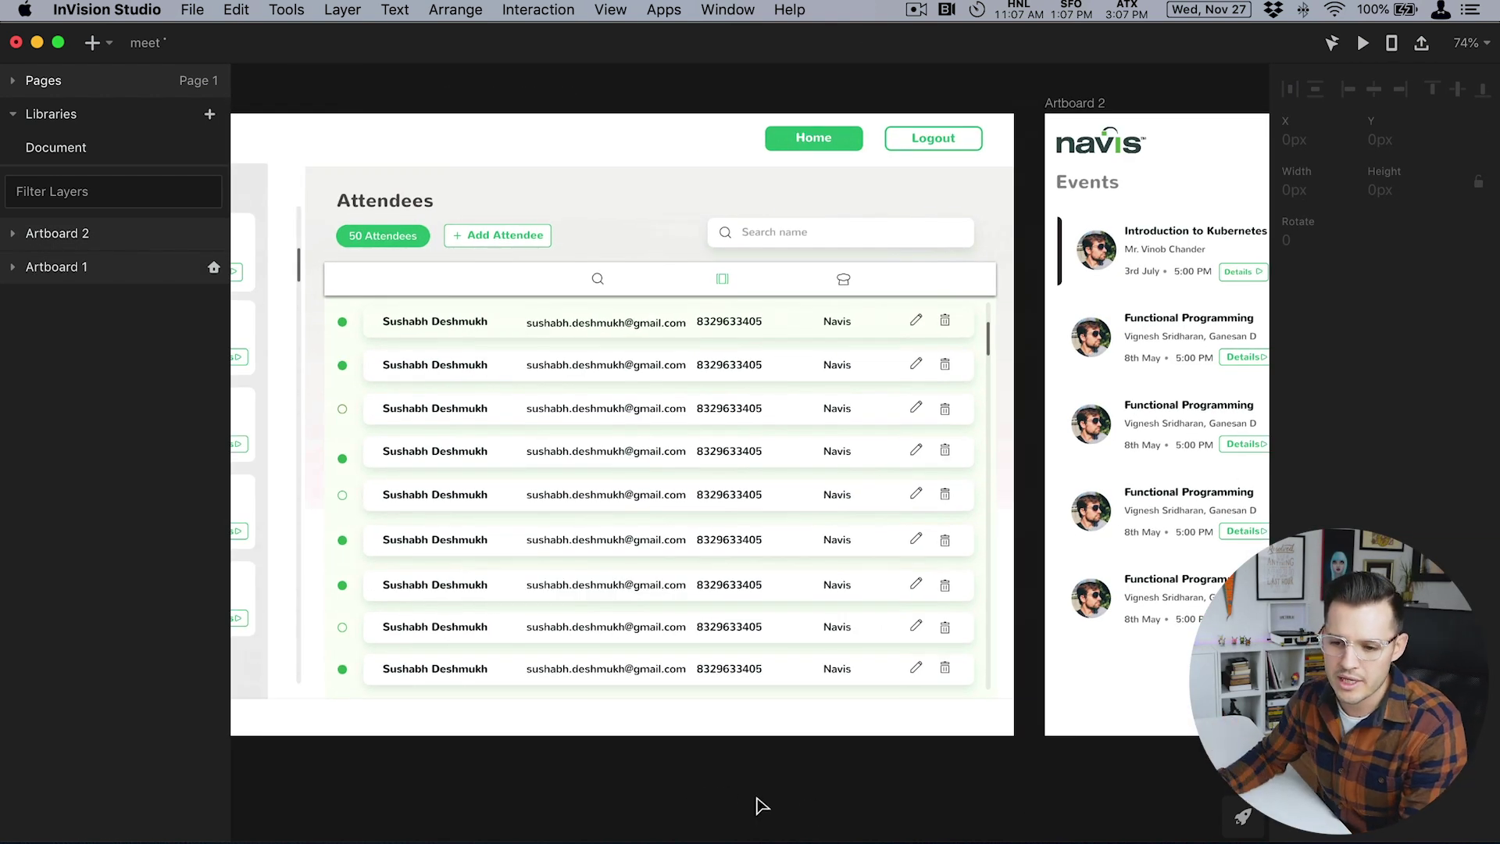
{"action": "scroll", "coordinate": [1022, 837], "scroll_direction": "up", "scroll_amount": 3}
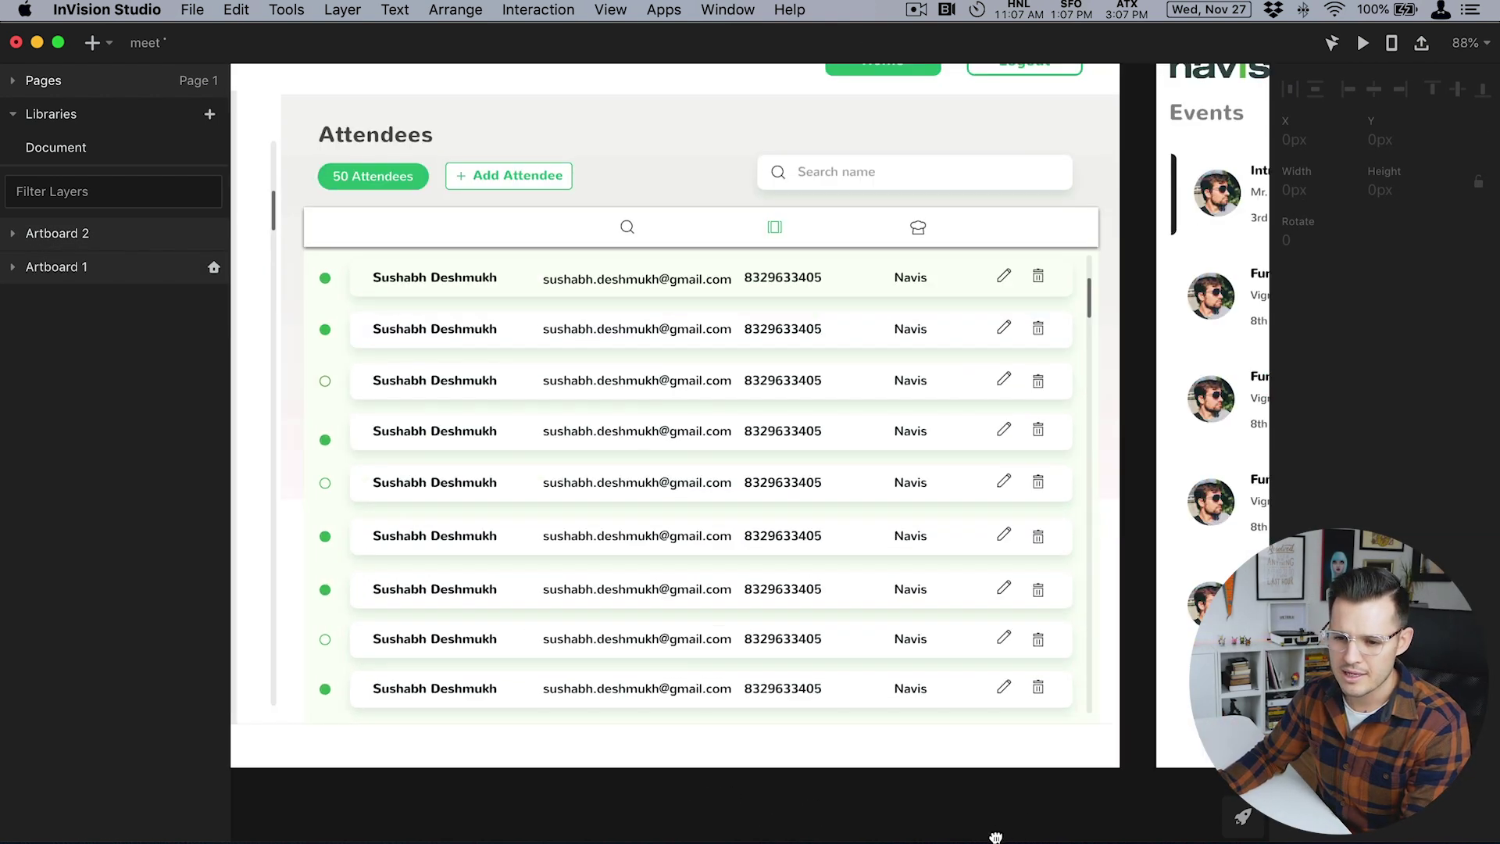
{"action": "left_click_drag", "start_coordinate": [995, 836], "coordinate": [1031, 843]}
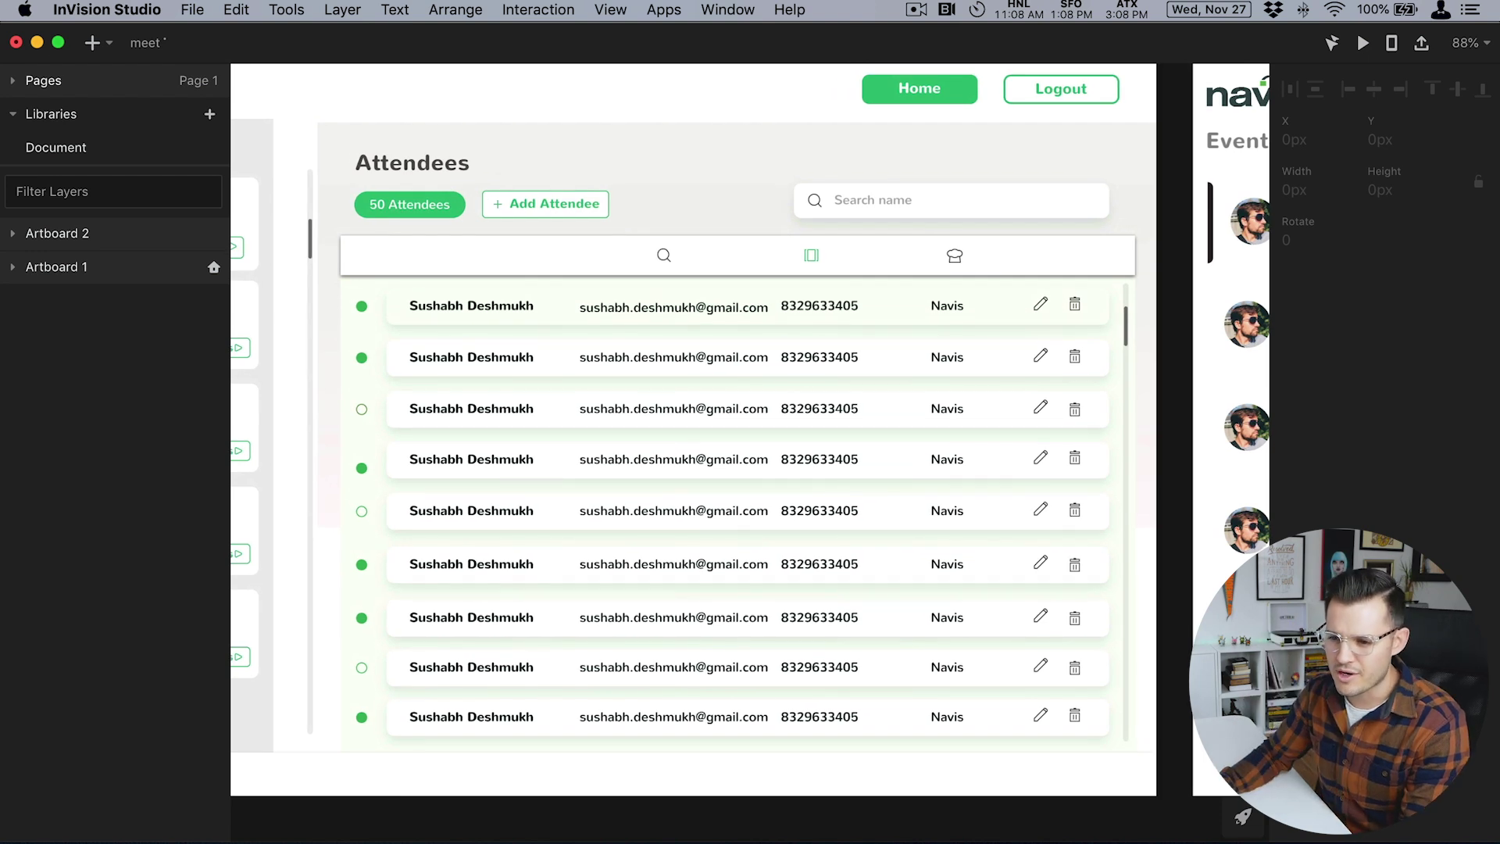
{"action": "key", "text": "super+Tab"}
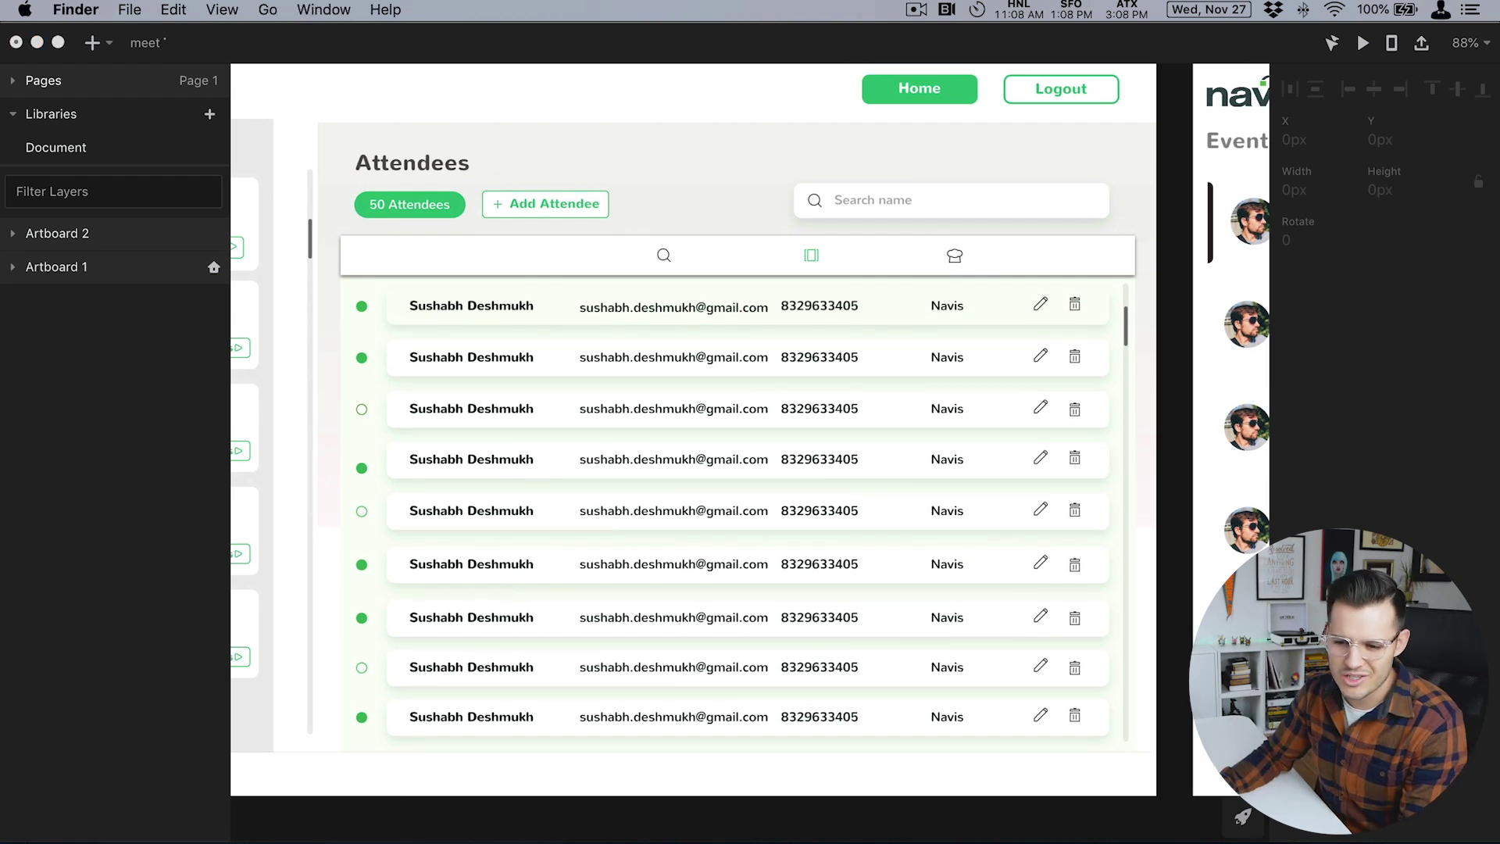
{"action": "left_click", "coordinate": [418, 836]}
{"action": "left_click", "coordinate": [746, 843]}
{"action": "left_click", "coordinate": [748, 835]}
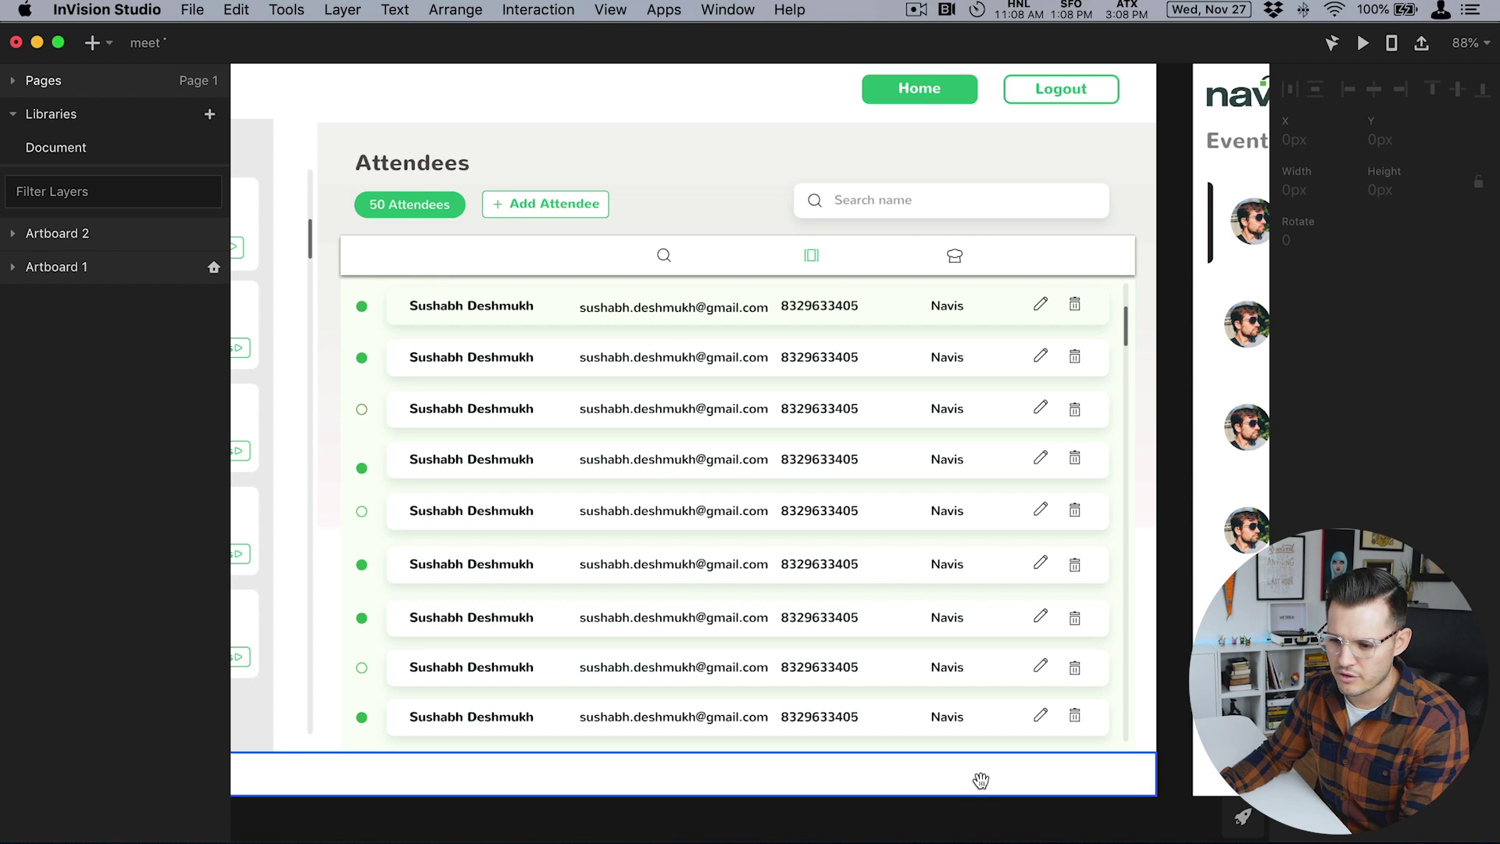
Distribute the eight attendee rows in the table group with equal vertical spacing.
{"action": "left_click_drag", "start_coordinate": [980, 780], "coordinate": [278, 762]}
{"action": "left_click_drag", "start_coordinate": [871, 772], "coordinate": [442, 773]}
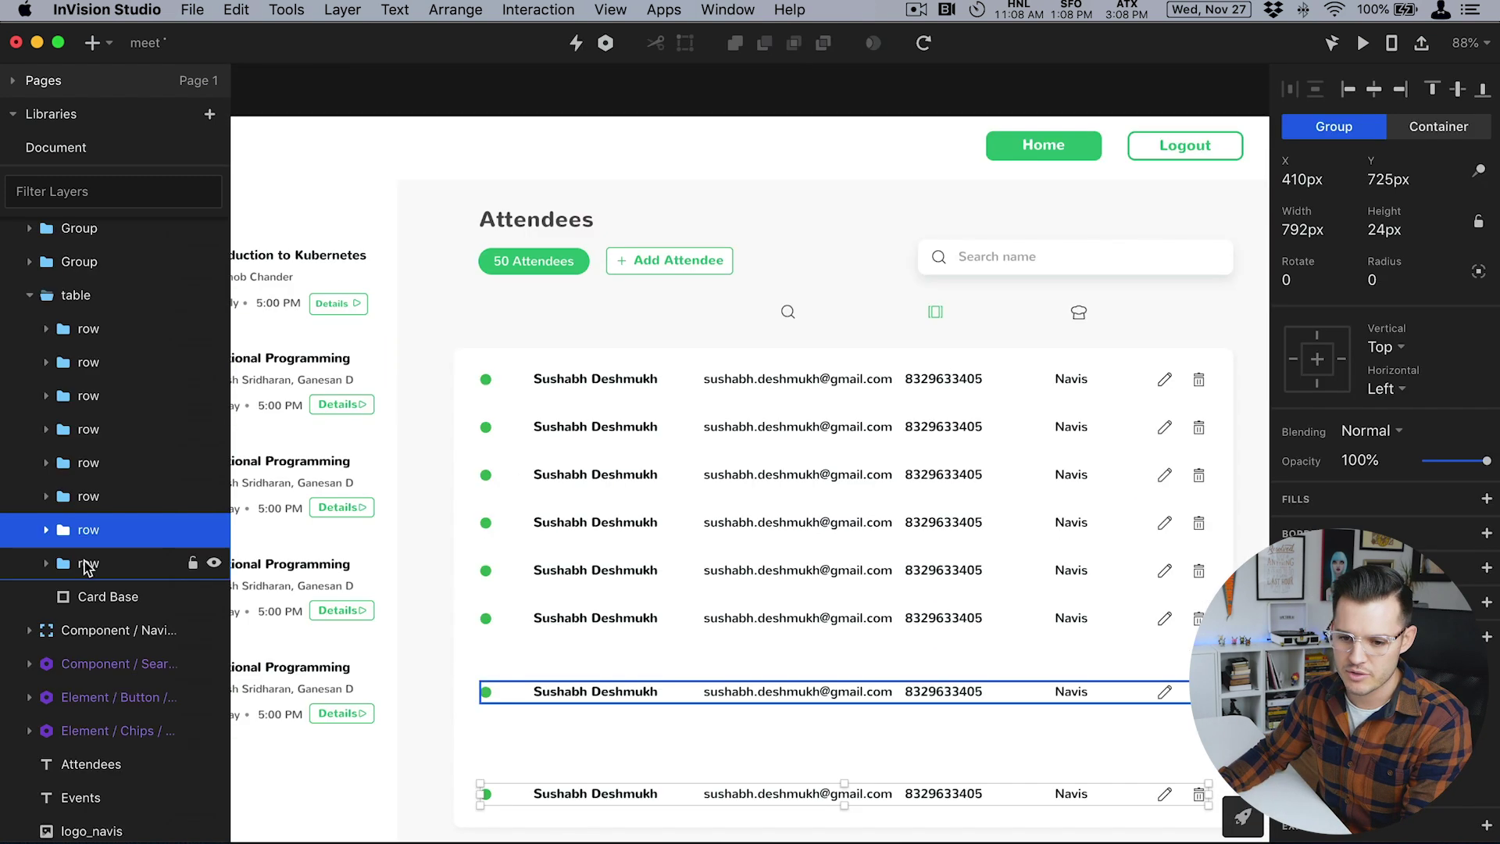
{"action": "left_click_drag", "start_coordinate": [86, 564], "coordinate": [91, 352]}
{"action": "left_click", "coordinate": [88, 328], "text": "shift"}
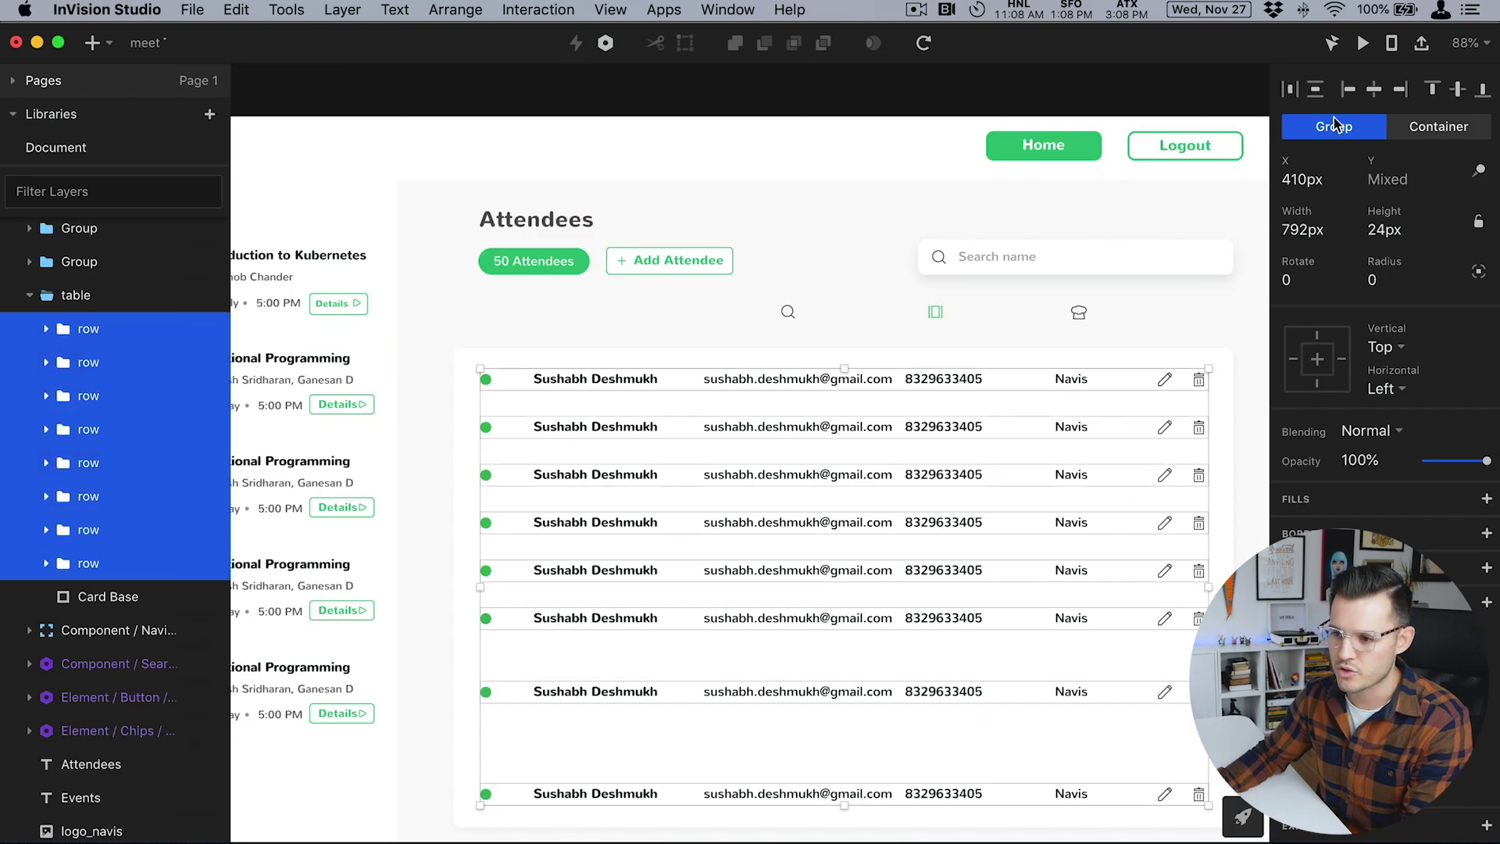
{"action": "left_click", "coordinate": [1315, 90]}
{"action": "left_click", "coordinate": [1245, 477]}
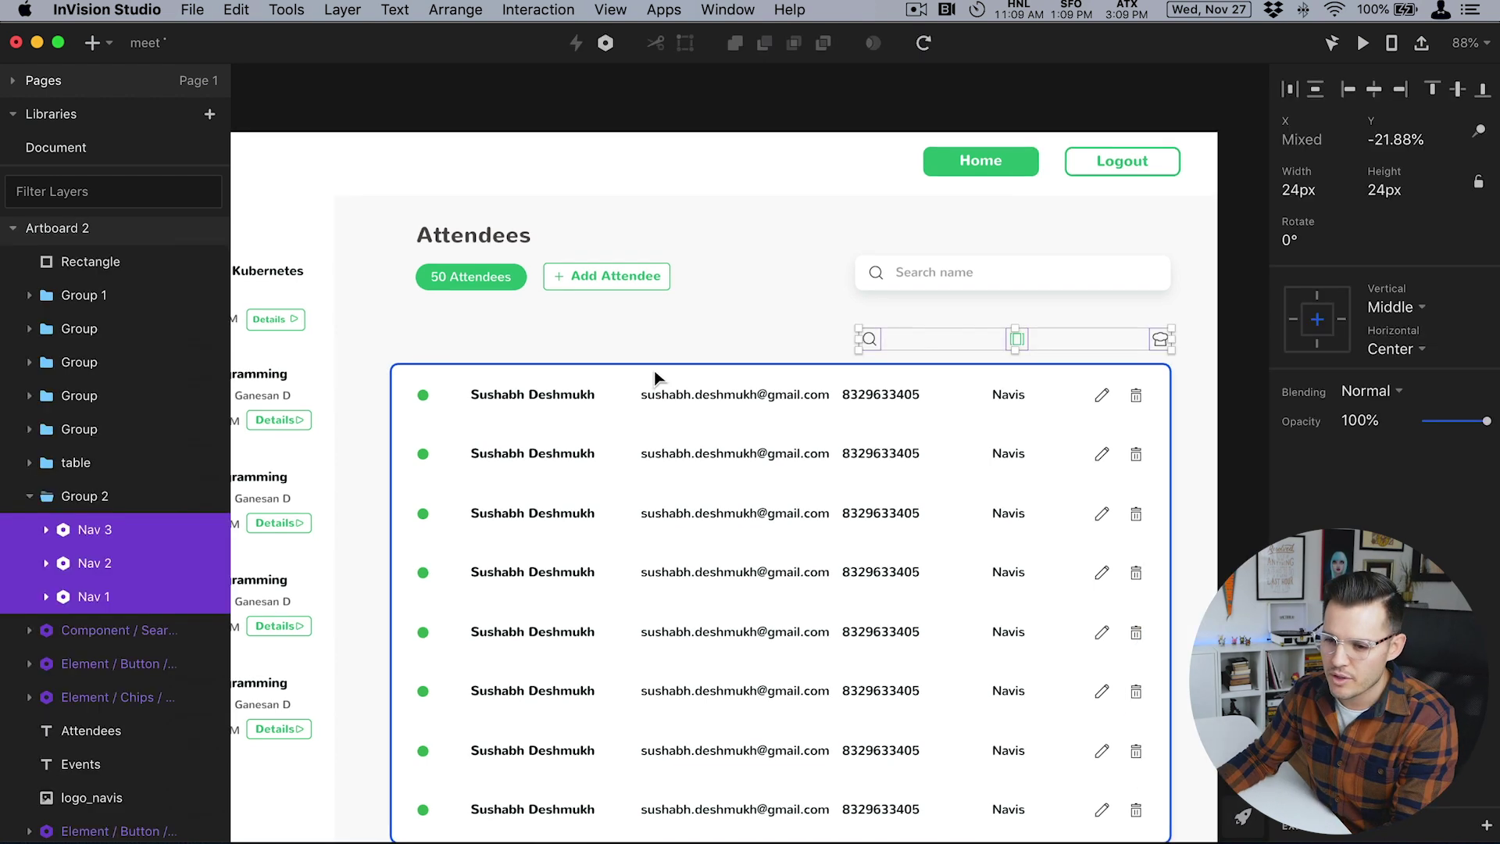
Raise the top edge of Card Base to Y 133 px, just beneath the Attendees heading.
{"action": "left_click", "coordinate": [658, 372]}
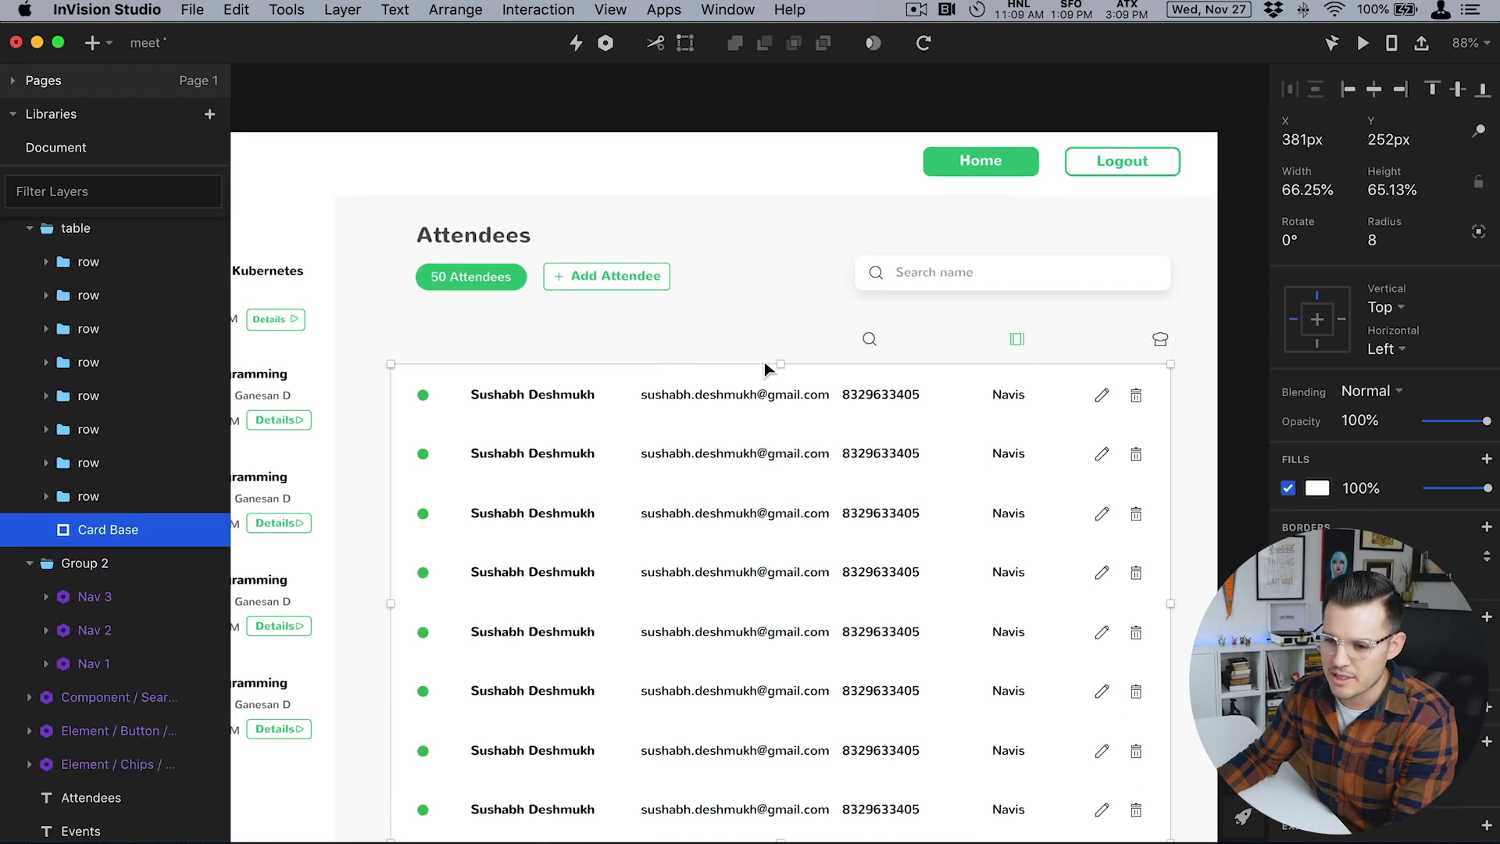
{"action": "left_click_drag", "start_coordinate": [781, 363], "coordinate": [780, 294]}
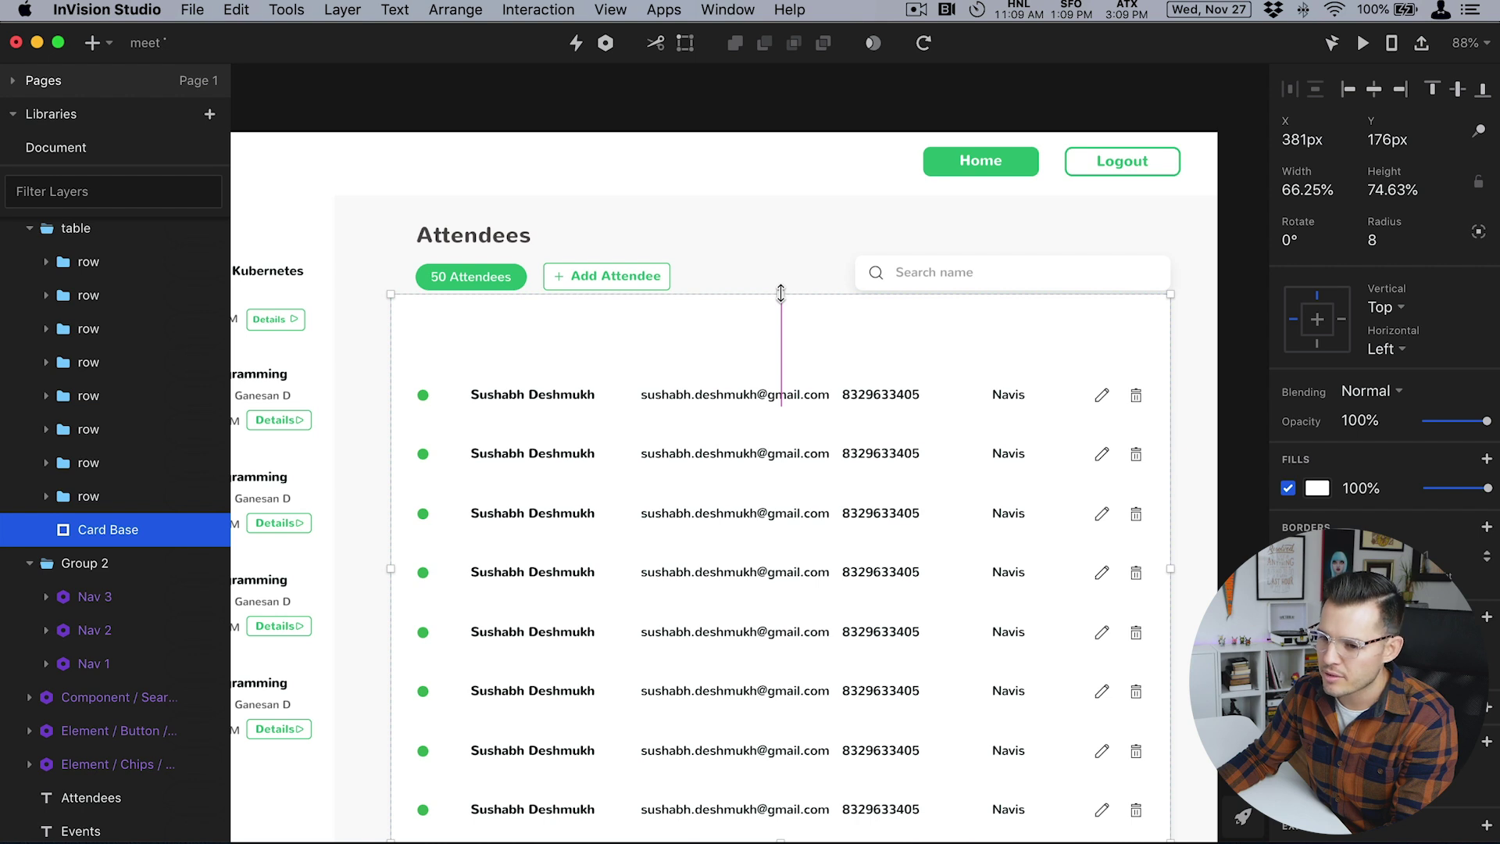
{"action": "left_click_drag", "start_coordinate": [780, 294], "coordinate": [782, 254]}
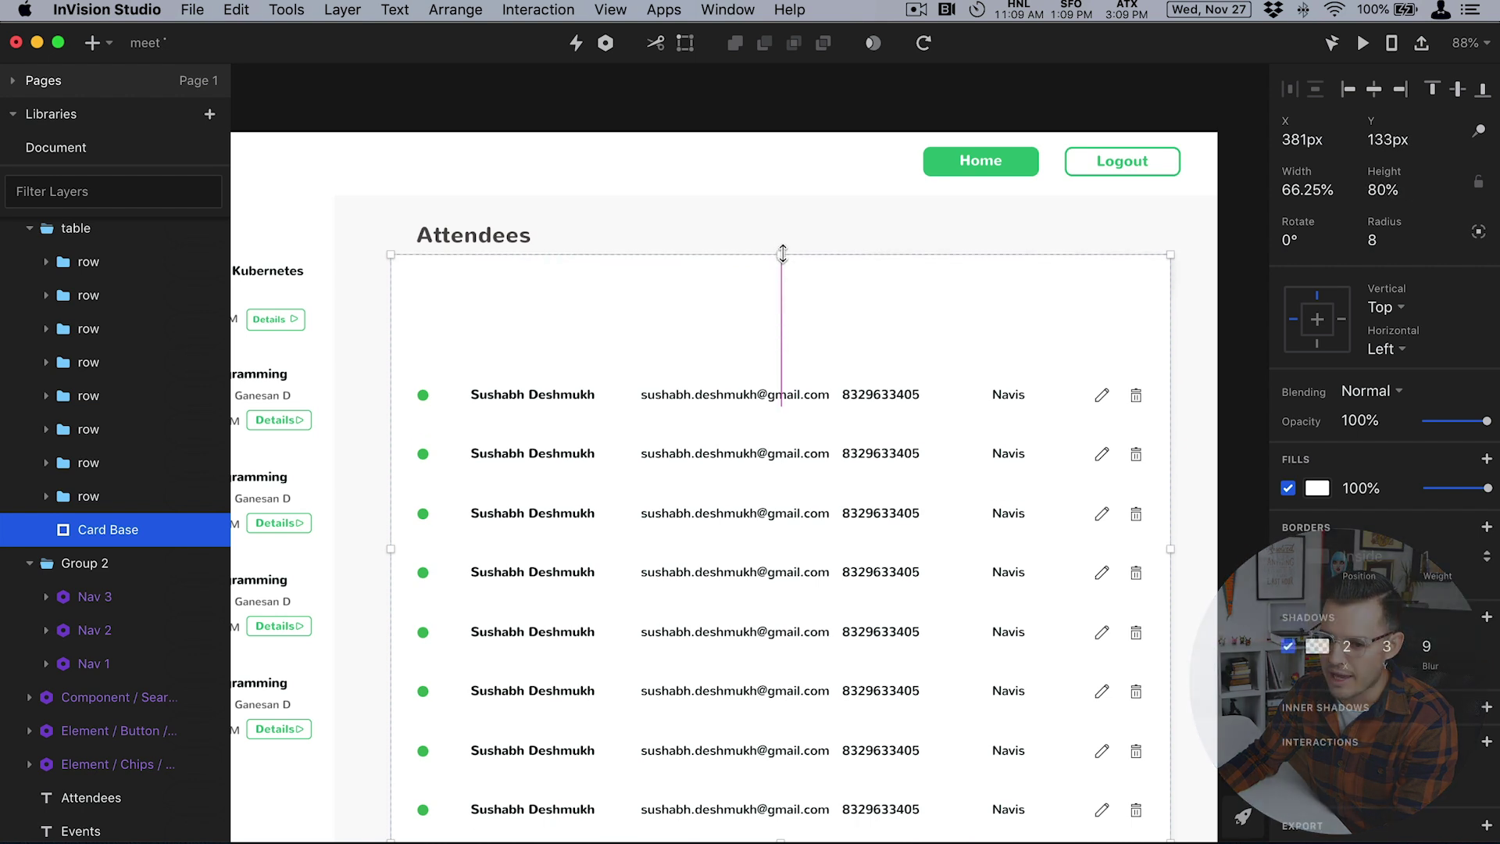
Align the Attendees heading with the card's left edge and send the table group behind the chip, button and search field.
{"action": "left_click_drag", "start_coordinate": [455, 234], "coordinate": [430, 225]}
{"action": "left_click", "coordinate": [432, 359]}
{"action": "key", "text": "super+["}
{"action": "key", "text": "super+["}
{"action": "key", "text": "super+["}
{"action": "key", "text": "super+["}
{"action": "key", "text": "super+["}
{"action": "key", "text": "super+["}
{"action": "left_click", "coordinate": [1200, 251]}
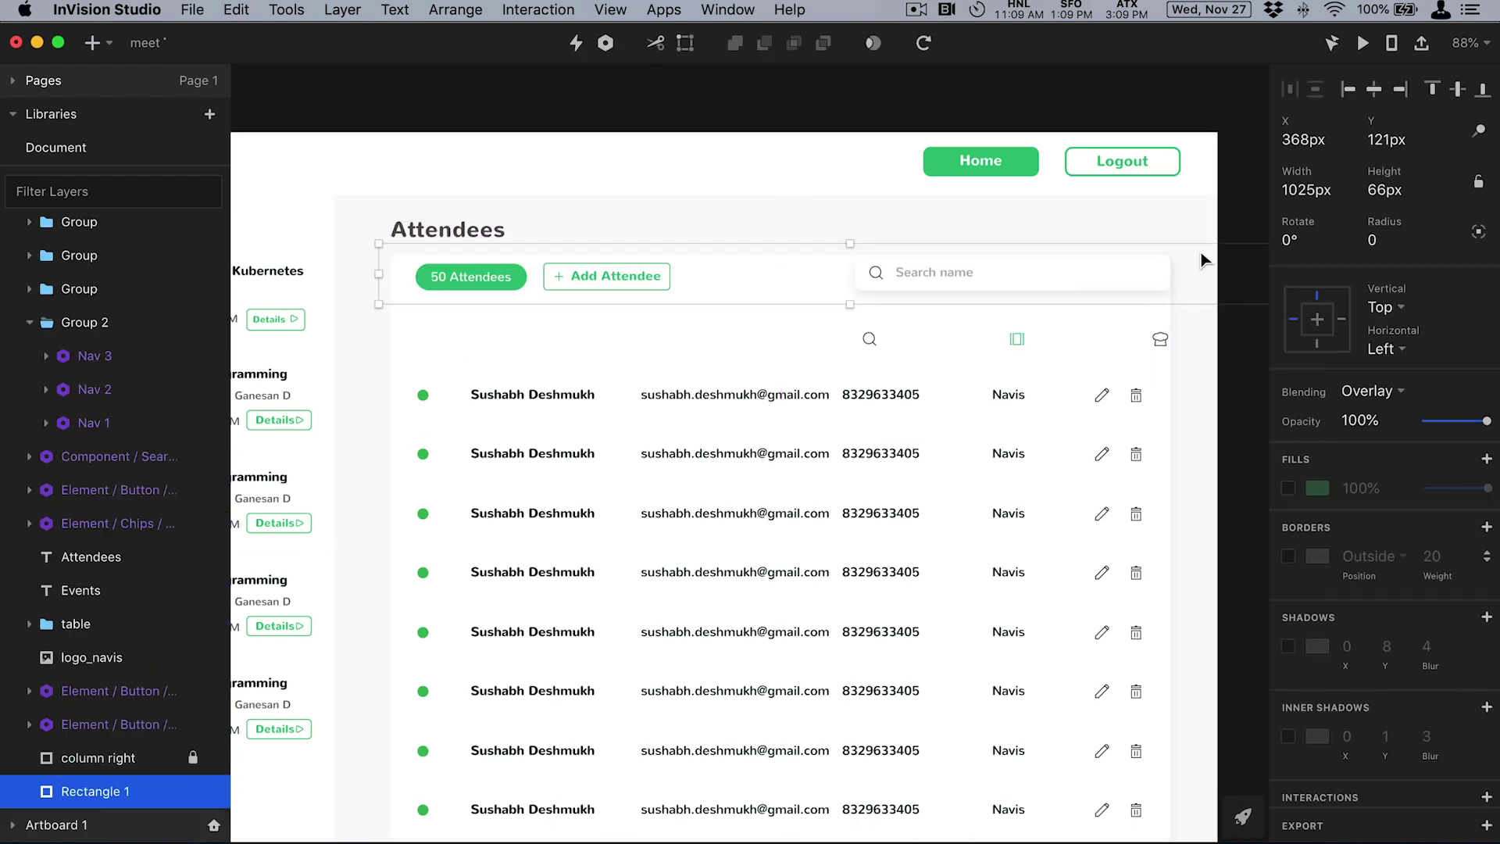
{"action": "left_click", "coordinate": [1238, 252]}
Move the 50 Attendees chip, Add Attendee button and search field lower inside the card, and delete the three column icons.
{"action": "left_click", "coordinate": [452, 274]}
{"action": "left_click", "coordinate": [580, 277], "text": "shift"}
{"action": "left_click_drag", "start_coordinate": [580, 277], "coordinate": [579, 314]}
{"action": "left_click_drag", "start_coordinate": [956, 273], "coordinate": [460, 314]}
{"action": "scroll", "coordinate": [914, 304], "scroll_direction": "down", "scroll_amount": 1}
{"action": "left_click", "coordinate": [889, 305]}
{"action": "key", "text": "Delete"}
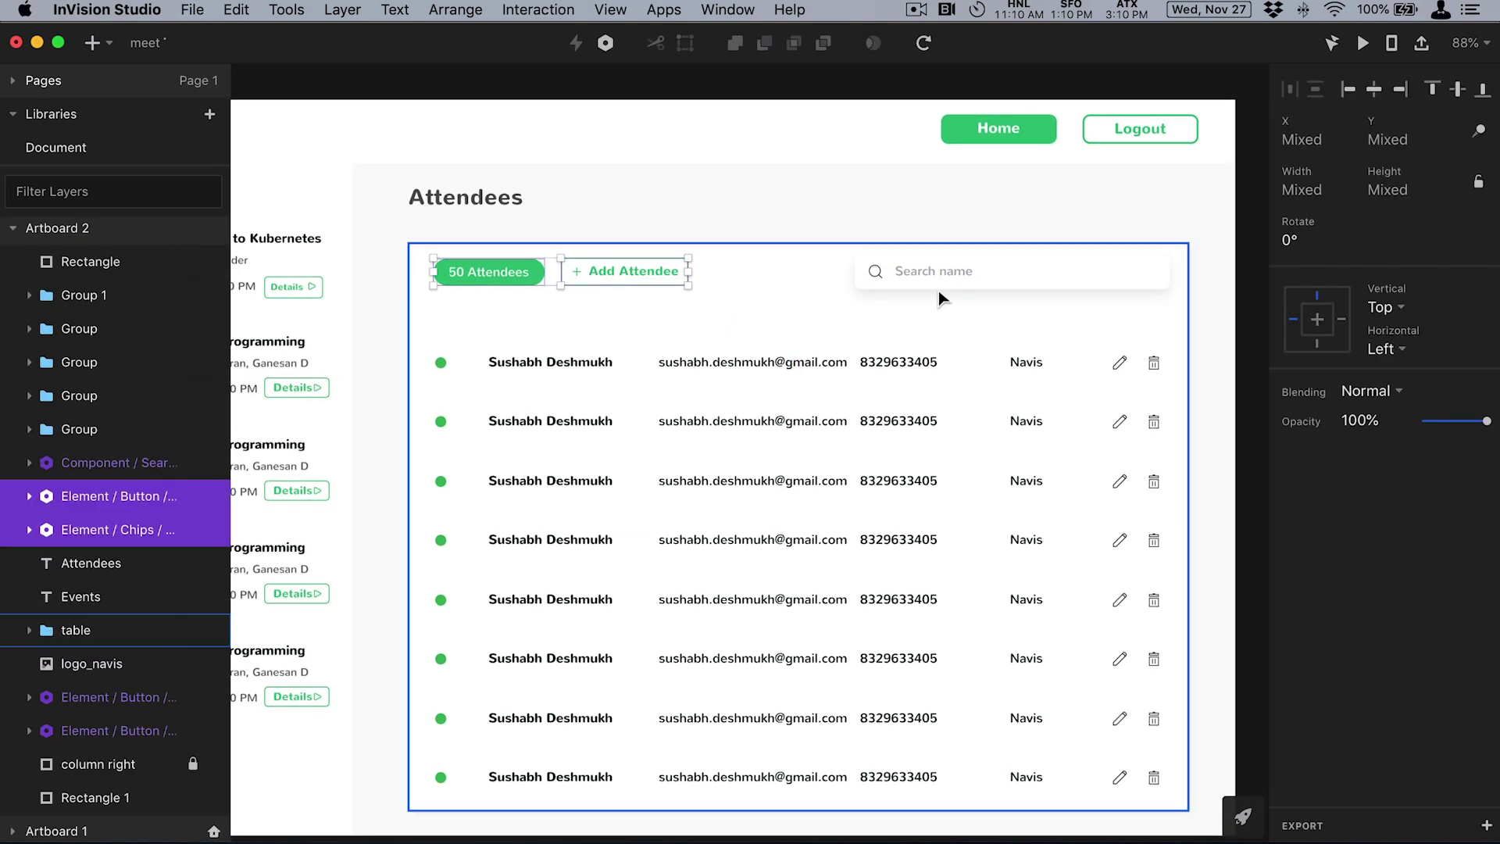
Adjust the chip, button and search field above the rows, and nudge them up together with the table beneath the Attendees heading.
{"action": "left_click", "coordinate": [969, 265], "text": "shift"}
{"action": "left_click_drag", "start_coordinate": [970, 265], "coordinate": [966, 284]}
{"action": "left_click", "coordinate": [628, 186]}
{"action": "scroll", "coordinate": [1226, 354], "scroll_direction": "down", "scroll_amount": 1}
{"action": "left_click_drag", "start_coordinate": [1227, 355], "coordinate": [505, 231]}
{"action": "key", "text": "shift+Up"}
{"action": "key", "text": "shift+Up"}
{"action": "key", "text": "shift+Down"}
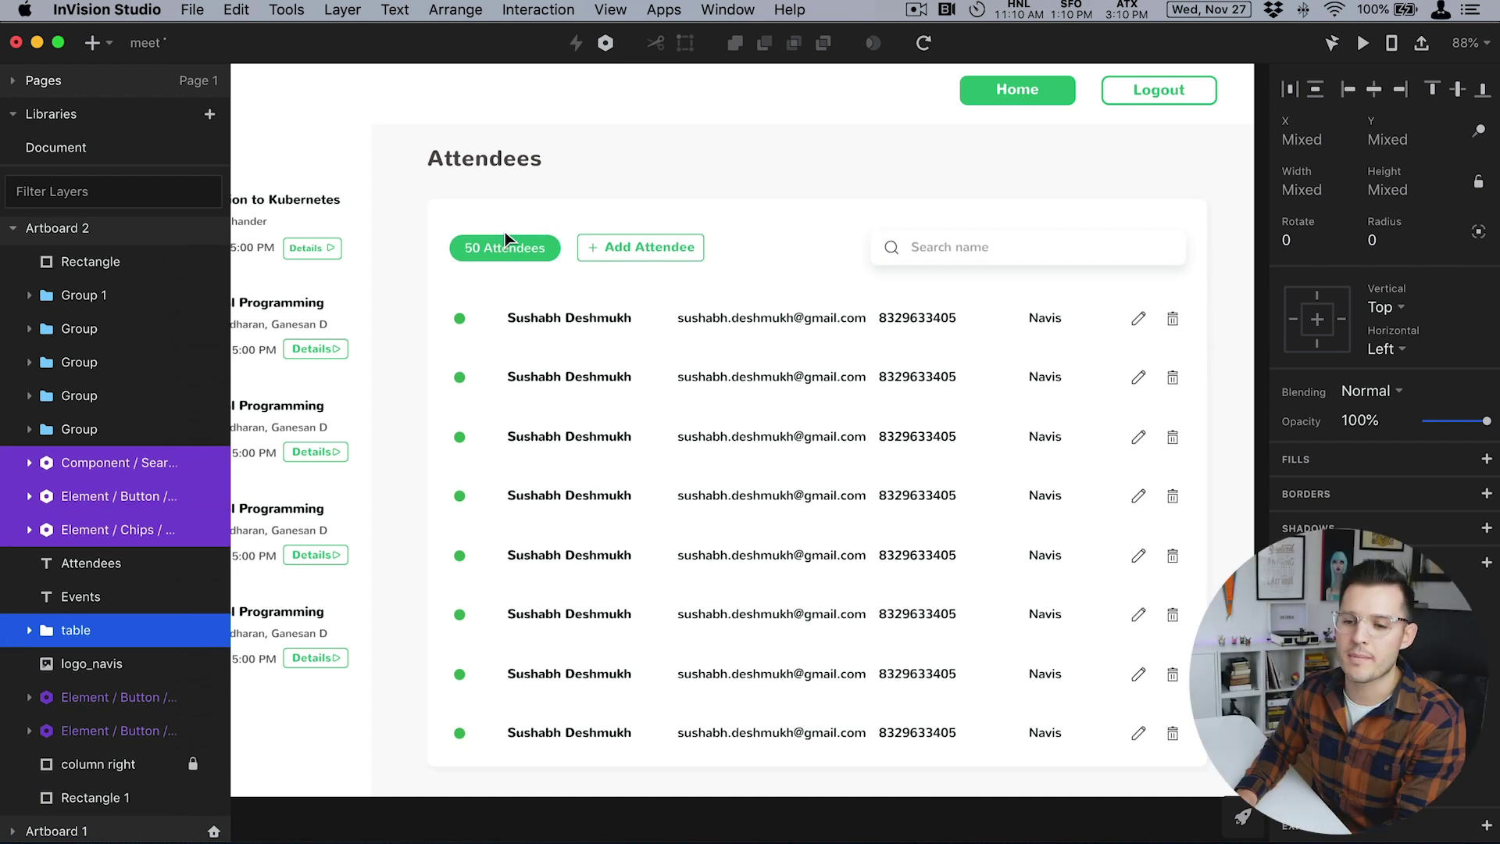
{"action": "key", "text": "Up"}
{"action": "key", "text": "Up"}
{"action": "left_click", "coordinate": [1237, 349]}
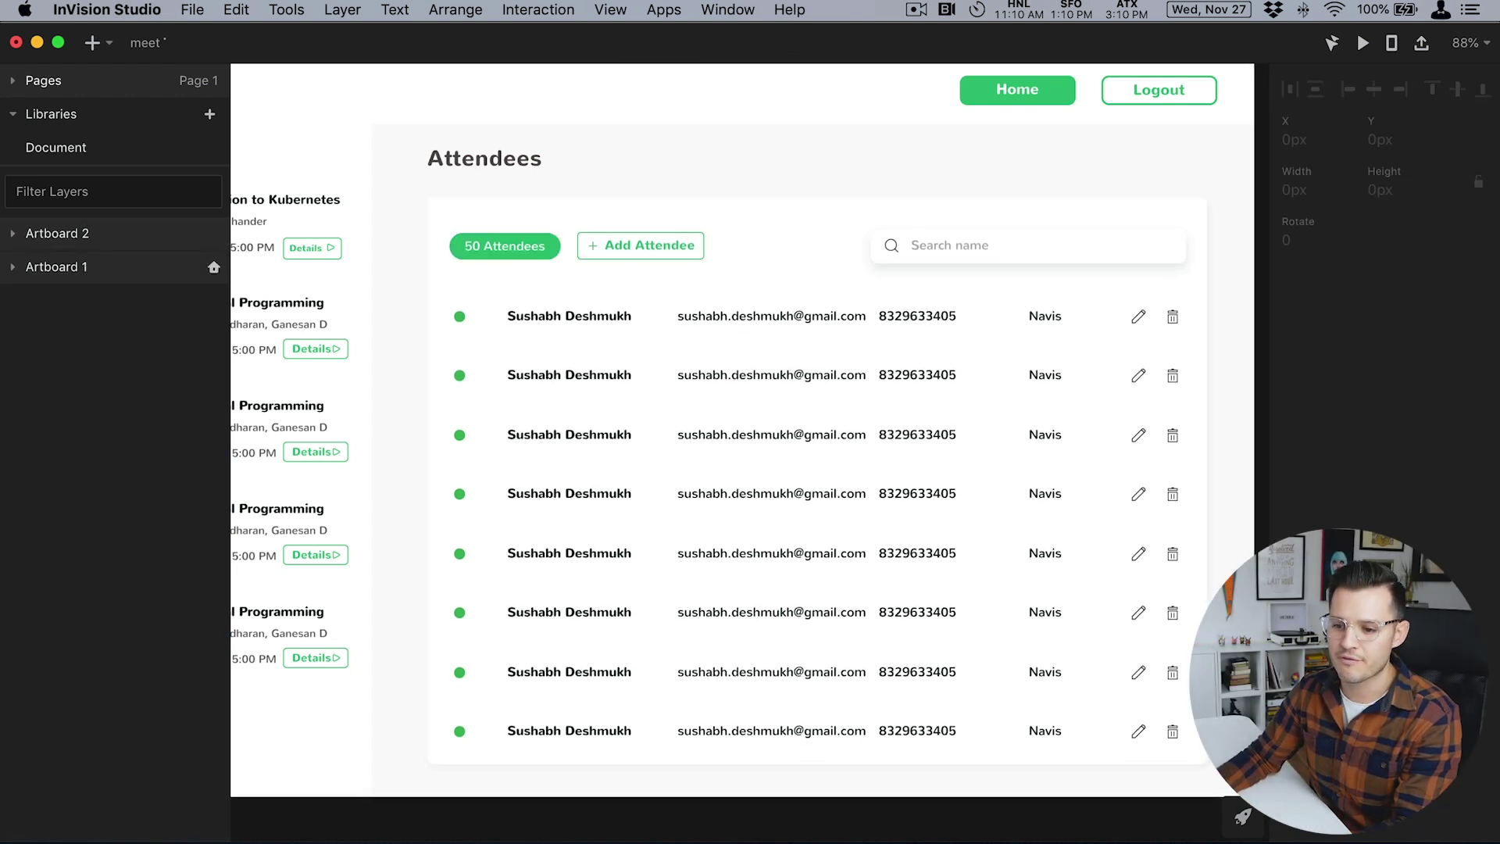
Nudge the Home and Logout buttons down to Y 19 px in the header.
{"action": "key", "text": "super+Tab"}
{"action": "left_click", "coordinate": [772, 837]}
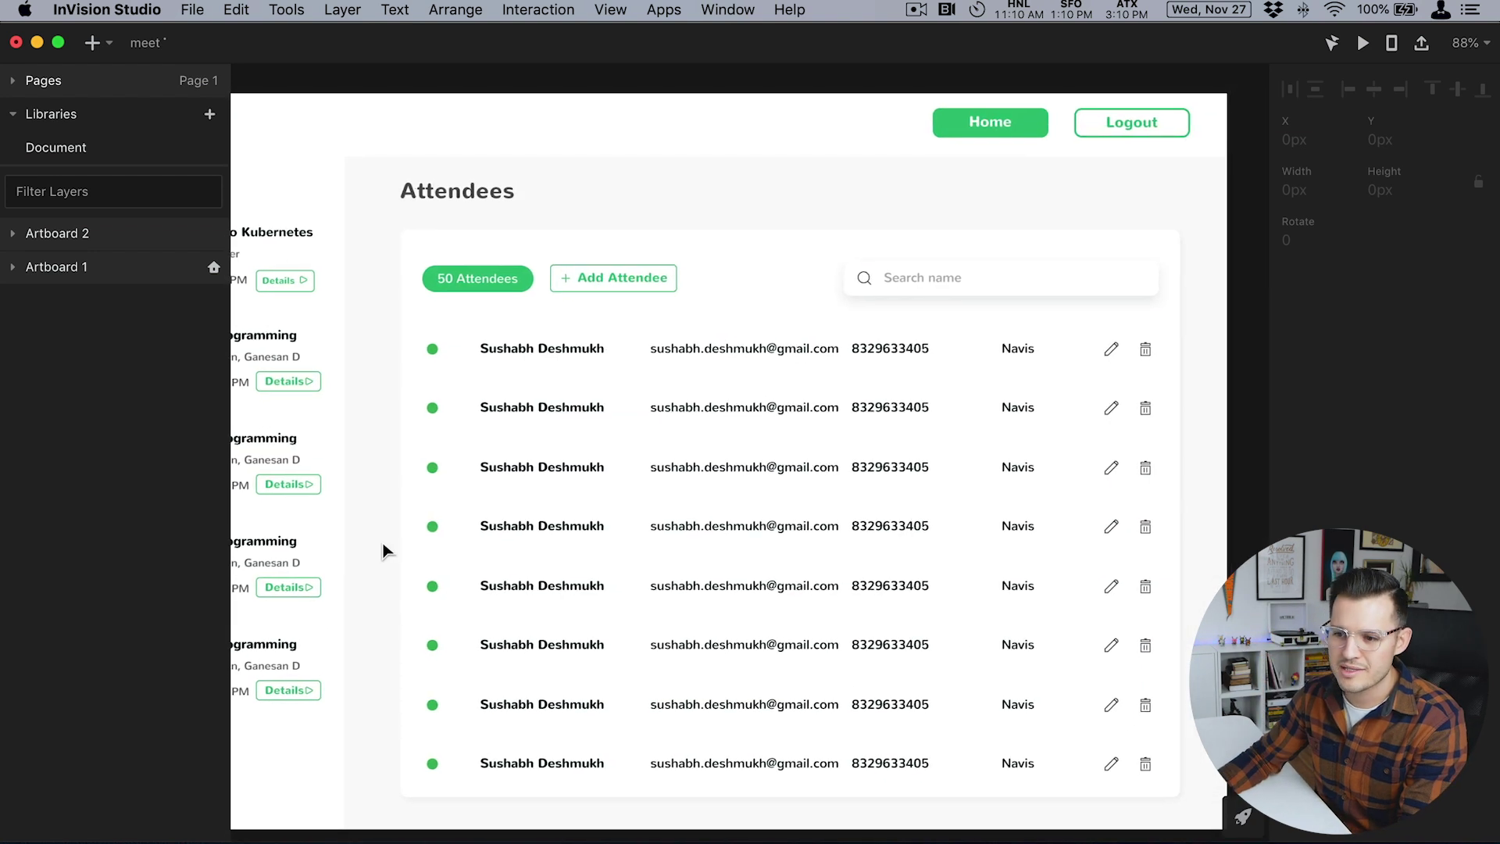
{"action": "left_click", "coordinate": [1012, 122]}
{"action": "left_click", "coordinate": [1119, 118], "text": "shift"}
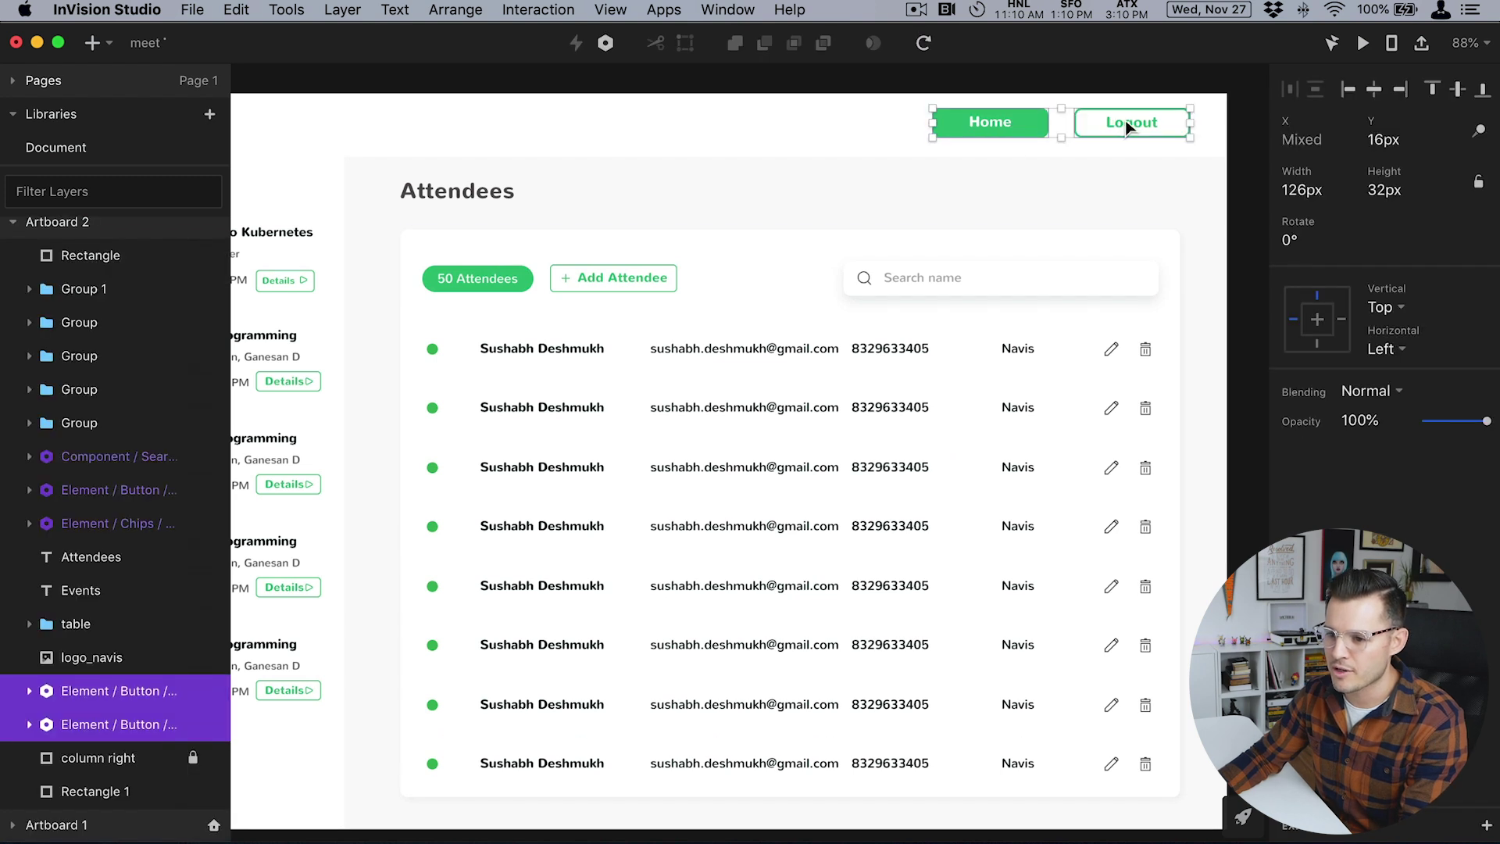
{"action": "key", "text": "Down"}
{"action": "key", "text": "Down"}
{"action": "key", "text": "Down"}
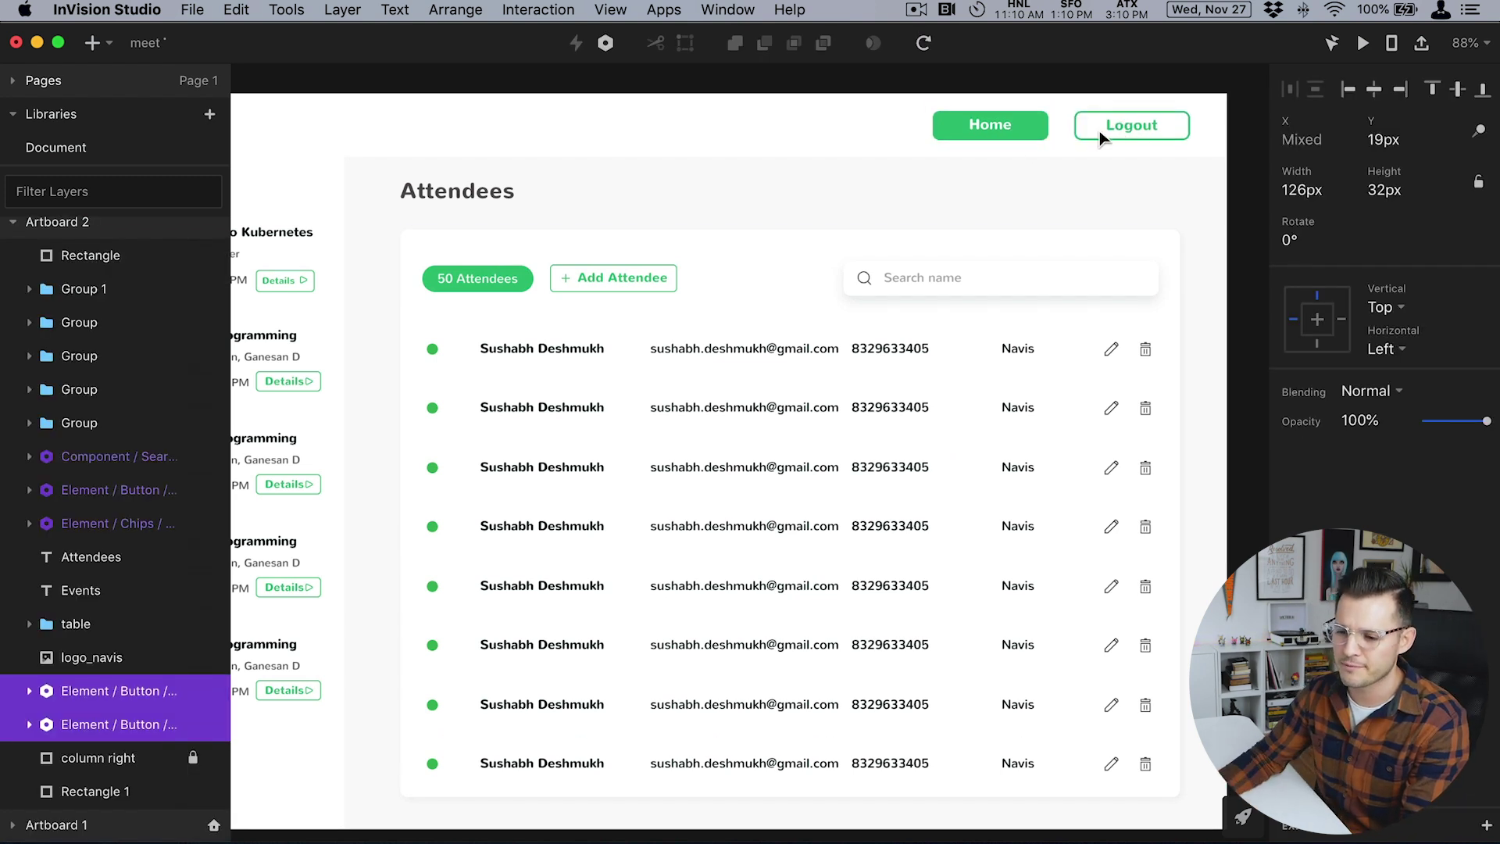
{"action": "left_click", "coordinate": [874, 191]}
Move all five event entries slightly down to leave more space beneath the Events heading.
{"action": "scroll", "coordinate": [700, 204], "scroll_direction": "left", "scroll_amount": 2}
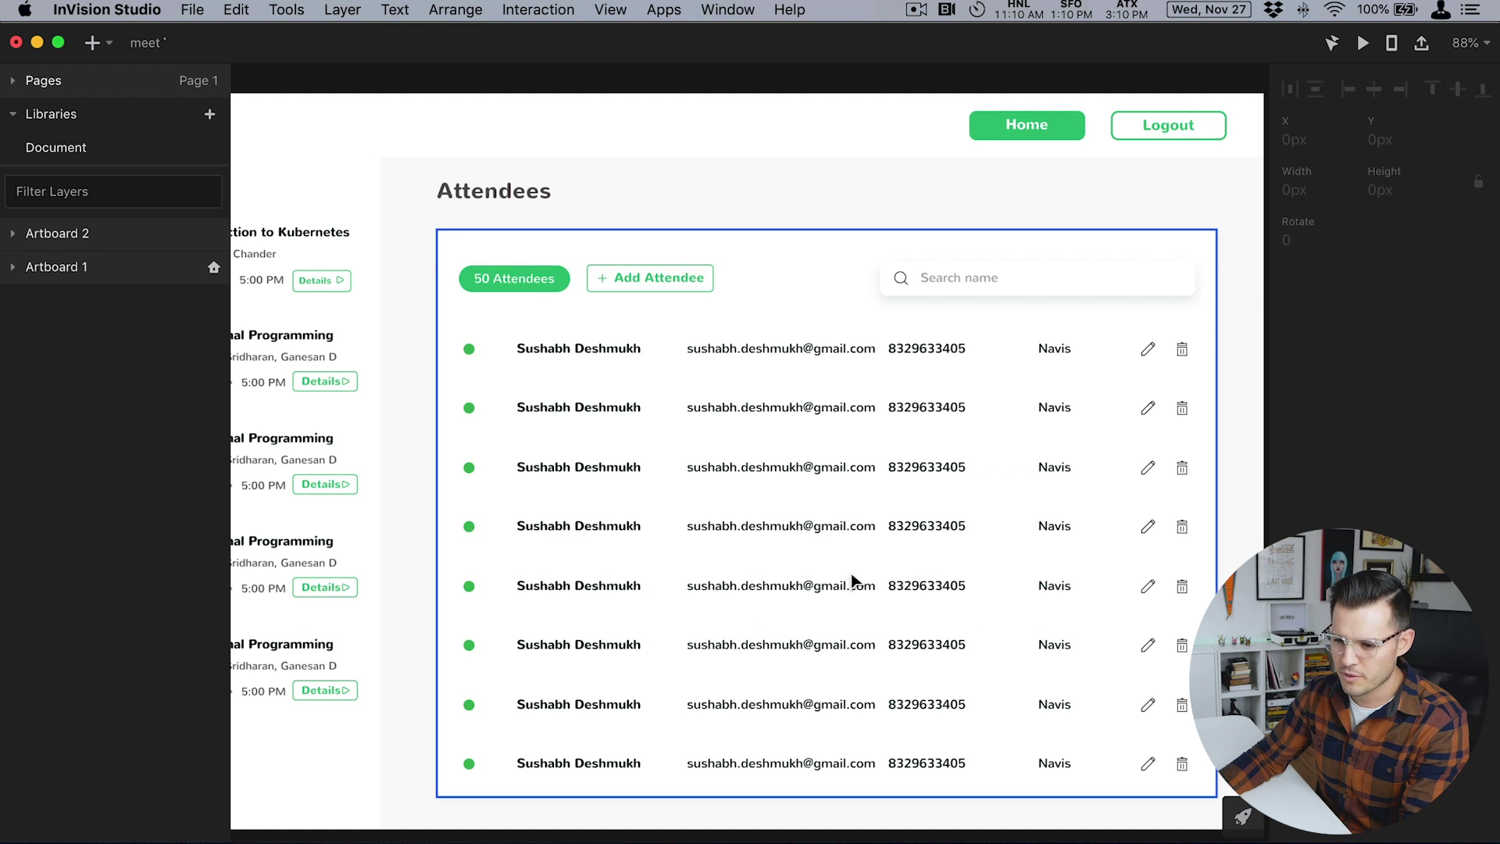
{"action": "scroll", "coordinate": [825, 383], "scroll_direction": "left", "scroll_amount": 7}
{"action": "scroll", "coordinate": [825, 383], "scroll_direction": "up", "scroll_amount": 1}
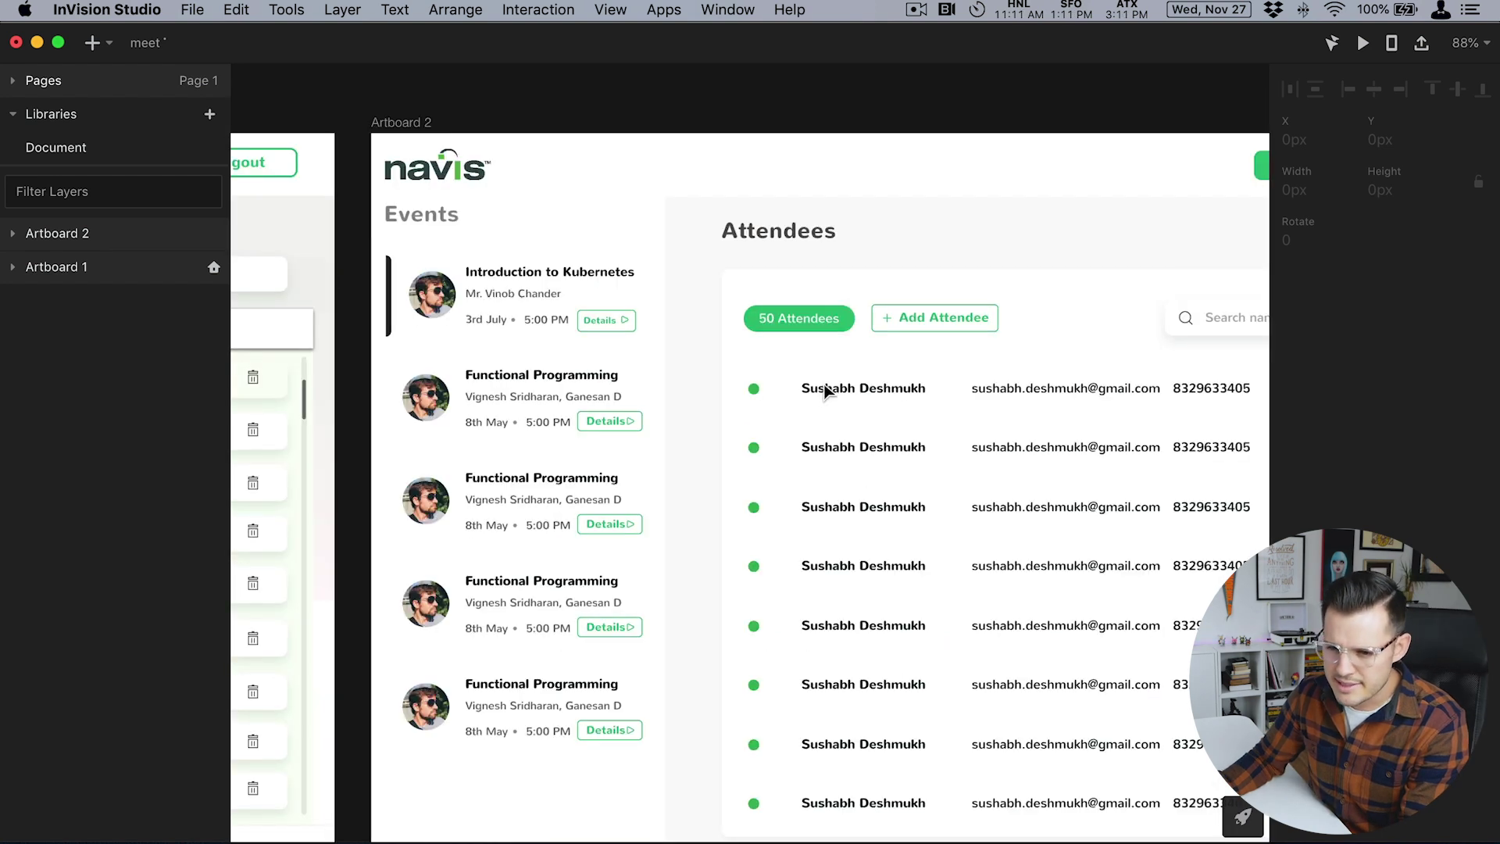
{"action": "left_click_drag", "start_coordinate": [438, 790], "coordinate": [552, 318]}
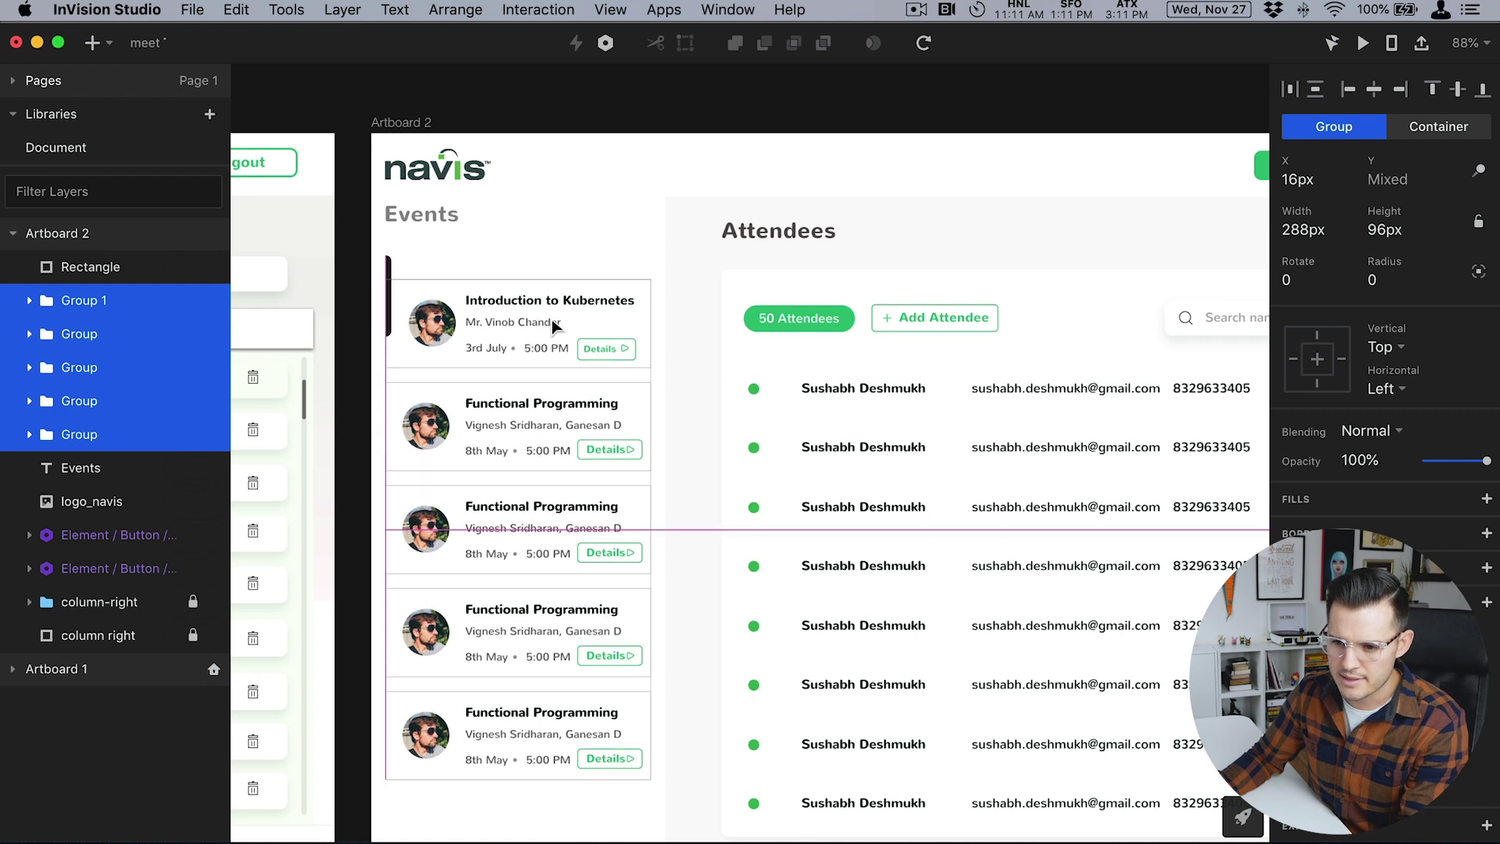
Delete the dark indicator bar beside the first event and the four Functional Programming entries, keeping only Introduction to Kubernetes.
{"action": "left_click", "coordinate": [389, 270]}
{"action": "key", "text": "Delete"}
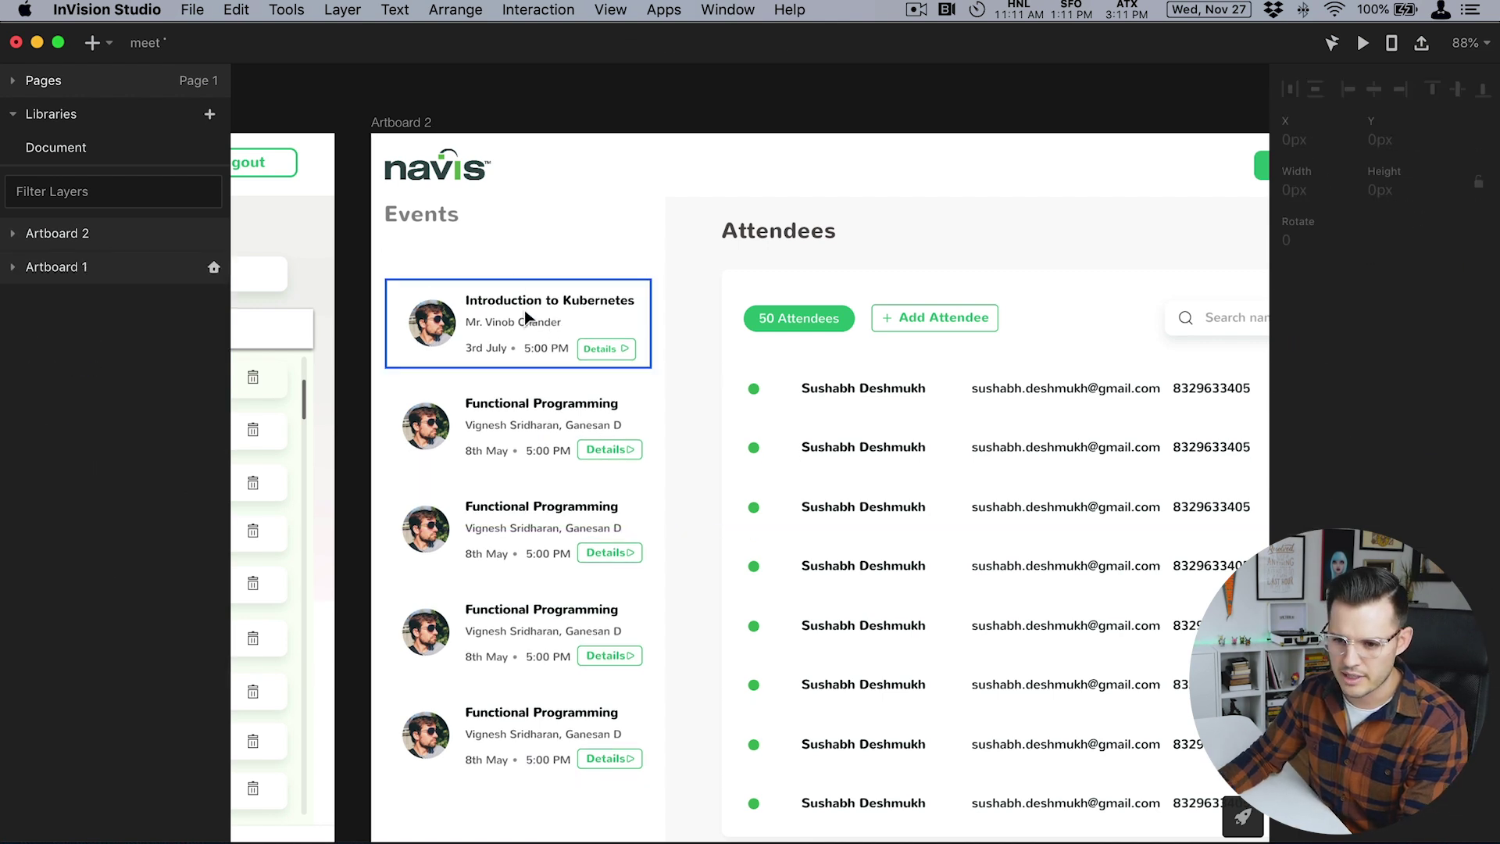
{"action": "left_click_drag", "start_coordinate": [525, 797], "coordinate": [602, 438]}
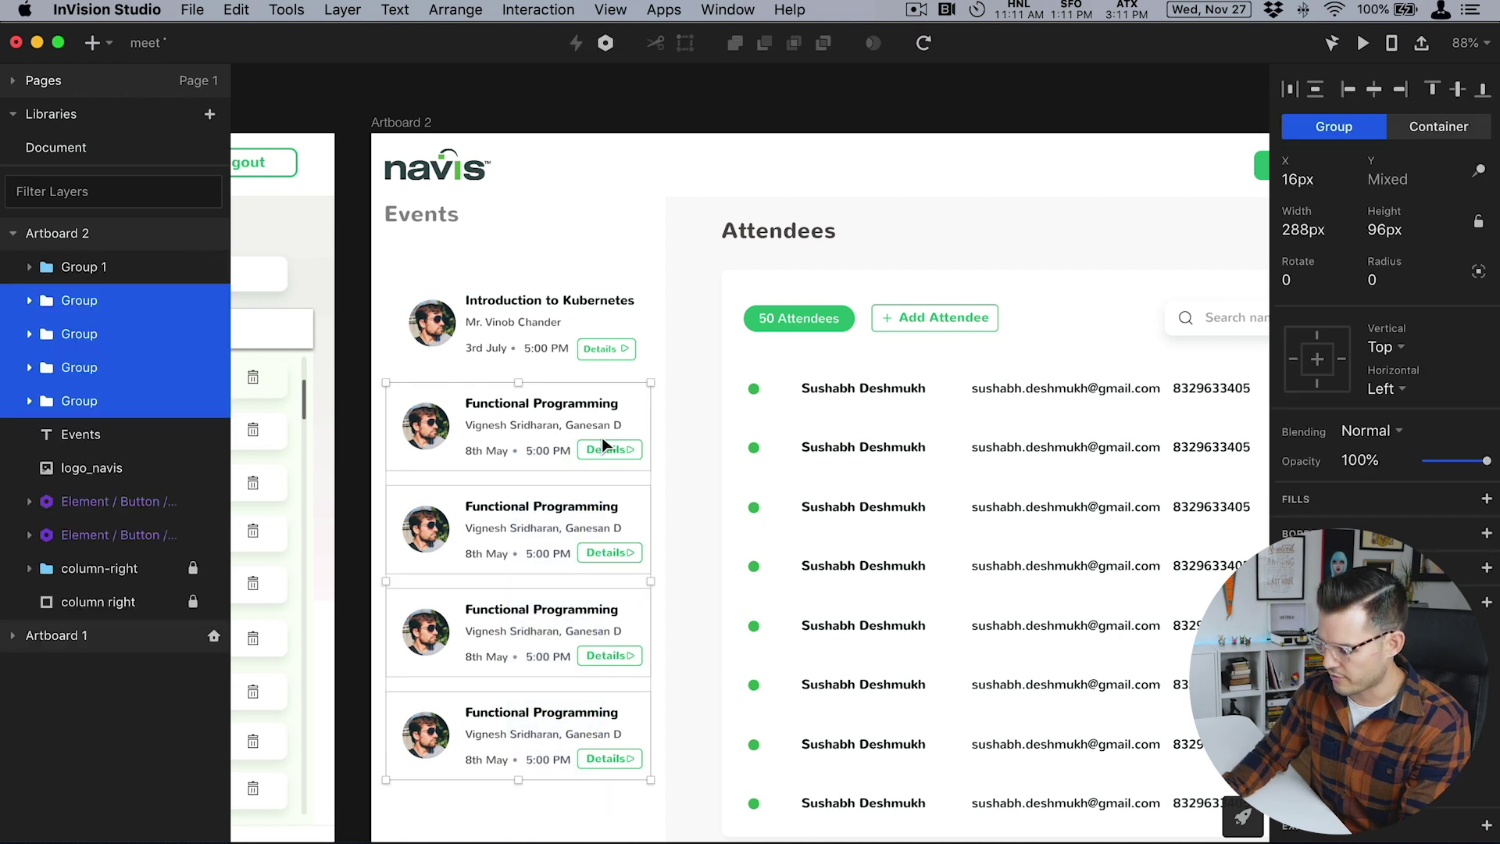
{"action": "key", "text": "Delete"}
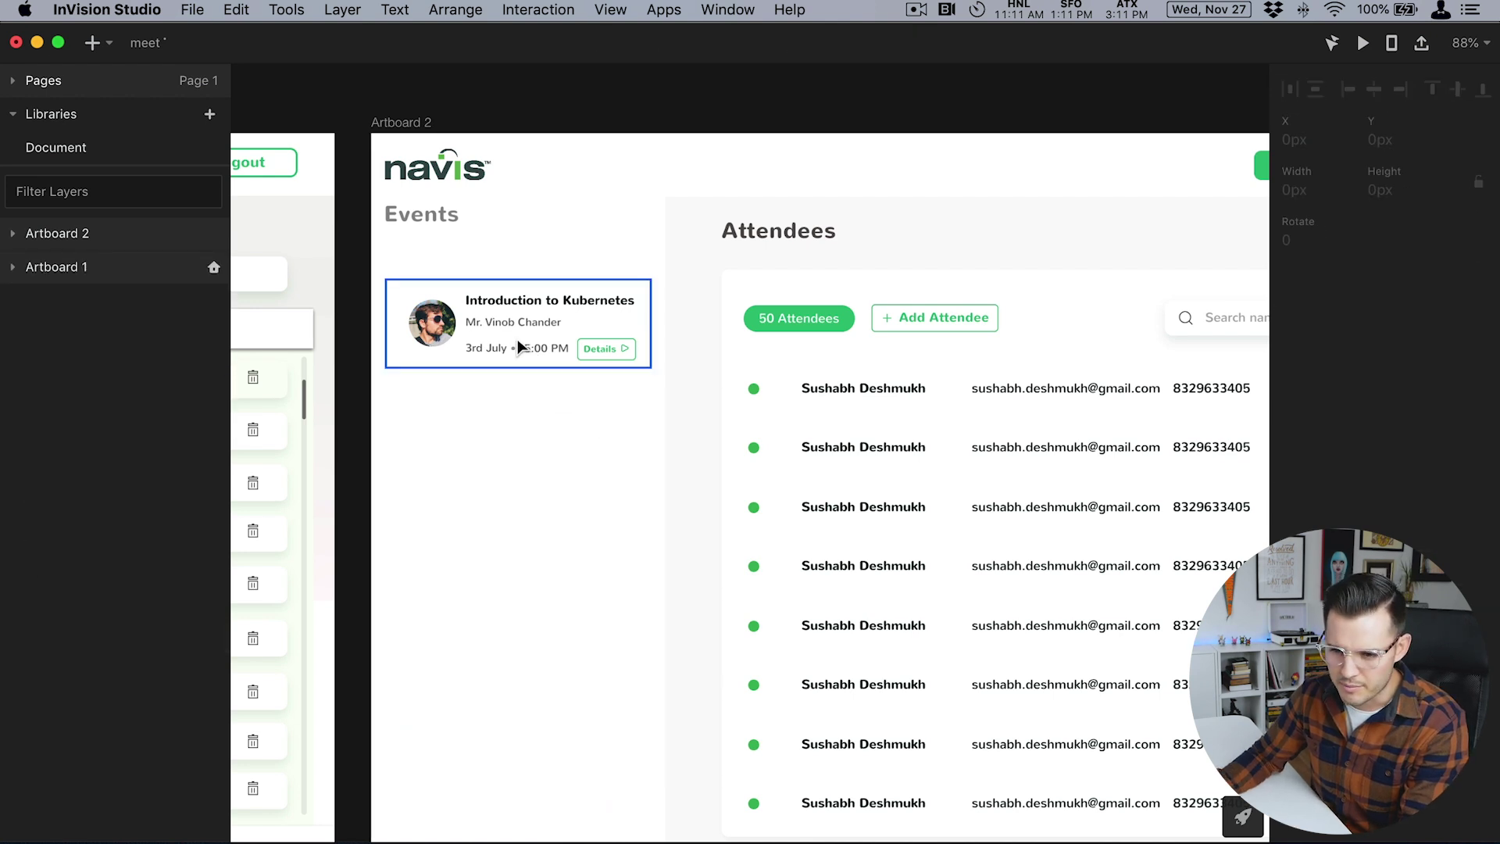
Recolour the Events heading with the dark grey sampled from the Attendees heading.
{"action": "left_click", "coordinate": [428, 215]}
{"action": "left_click", "coordinate": [1478, 421]}
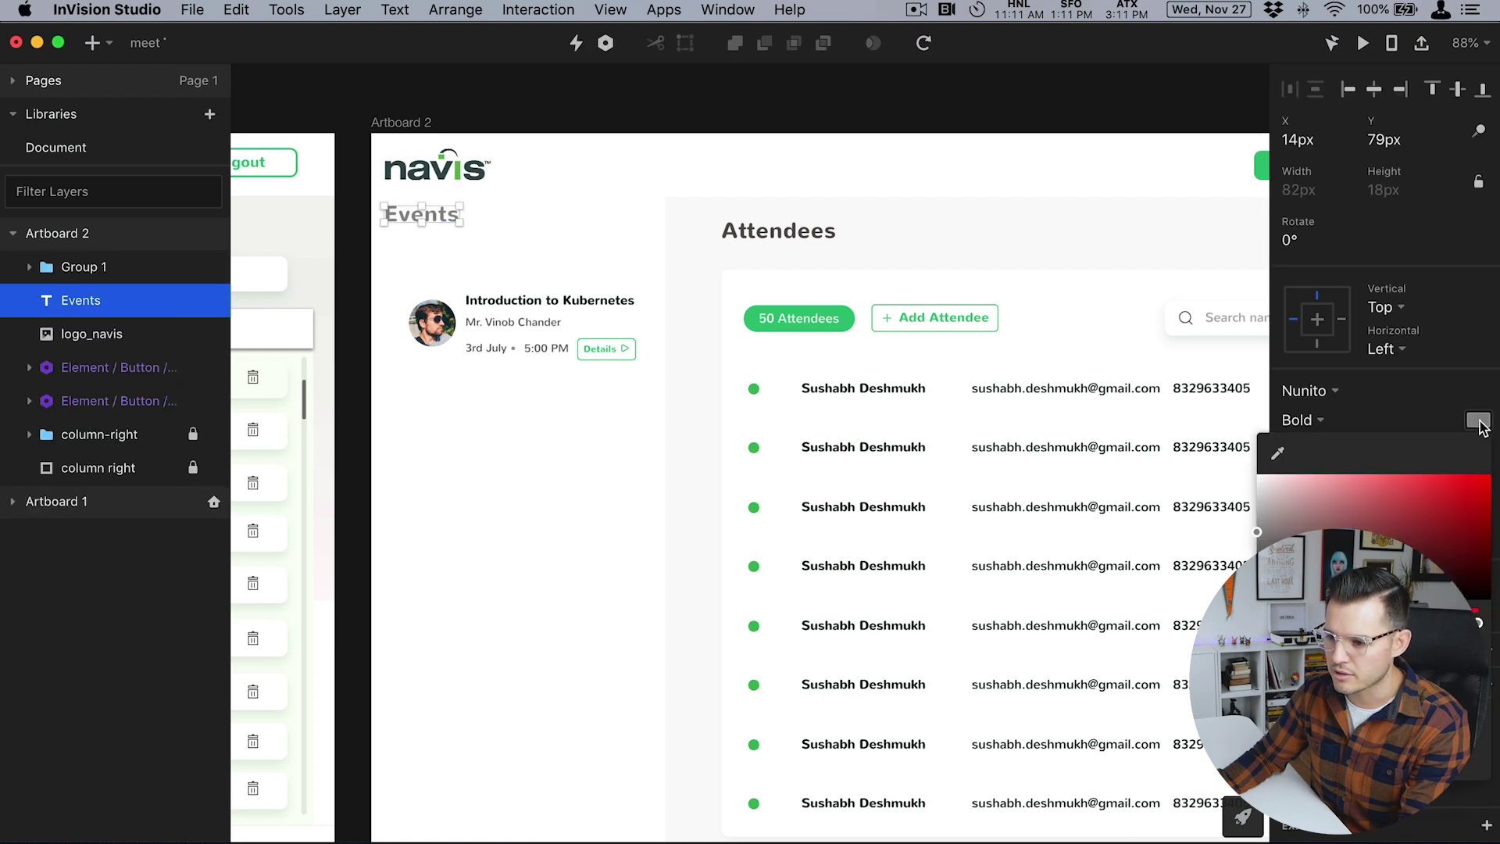
{"action": "left_click", "coordinate": [1278, 454]}
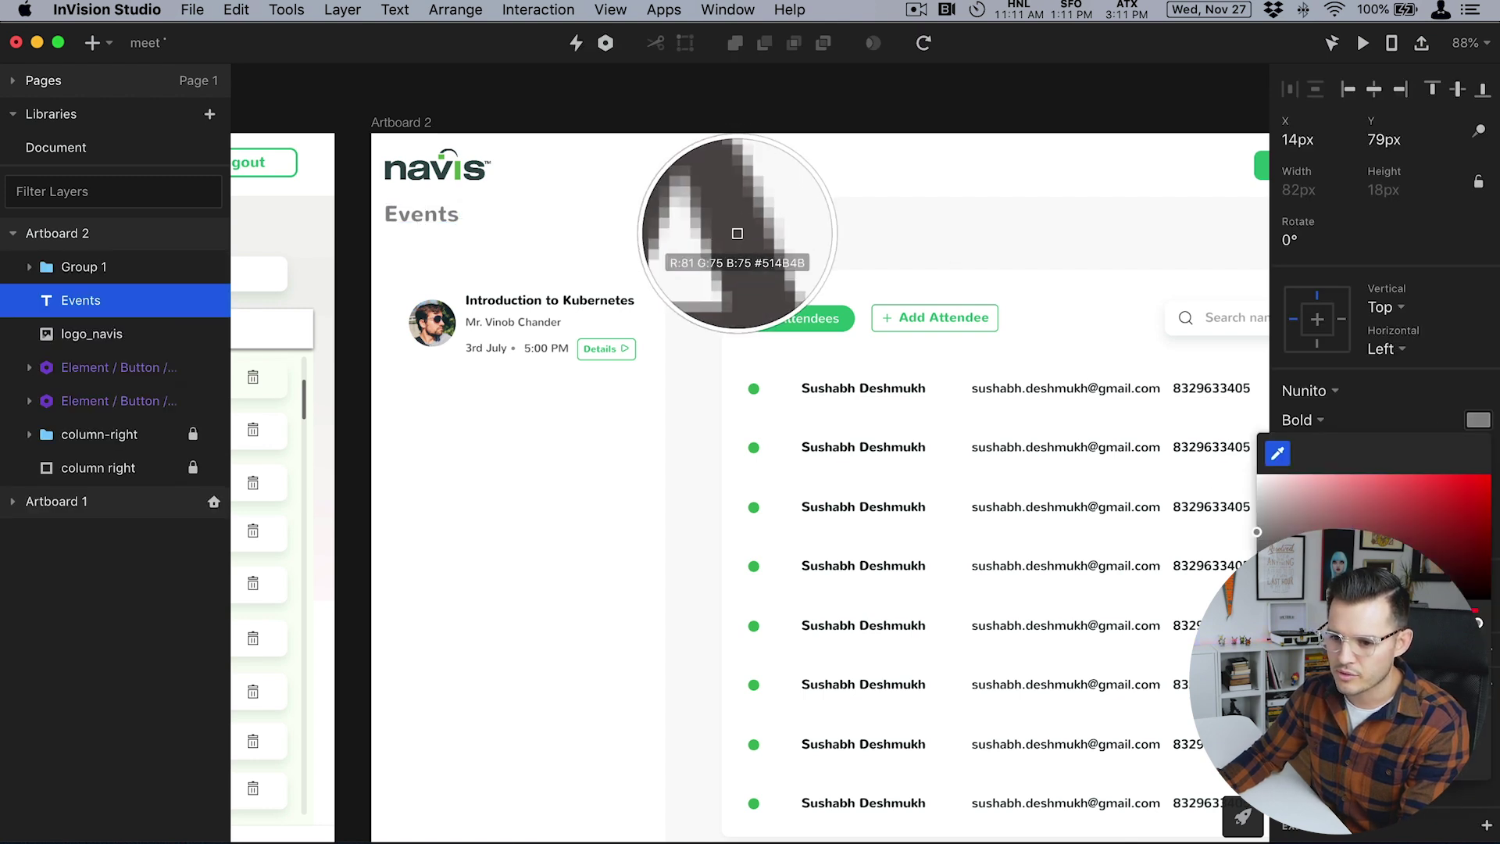
{"action": "left_click", "coordinate": [658, 289]}
Move the Events heading to X 22 px, Y 97 px, level with the Attendees heading.
{"action": "left_click_drag", "start_coordinate": [447, 220], "coordinate": [451, 233]}
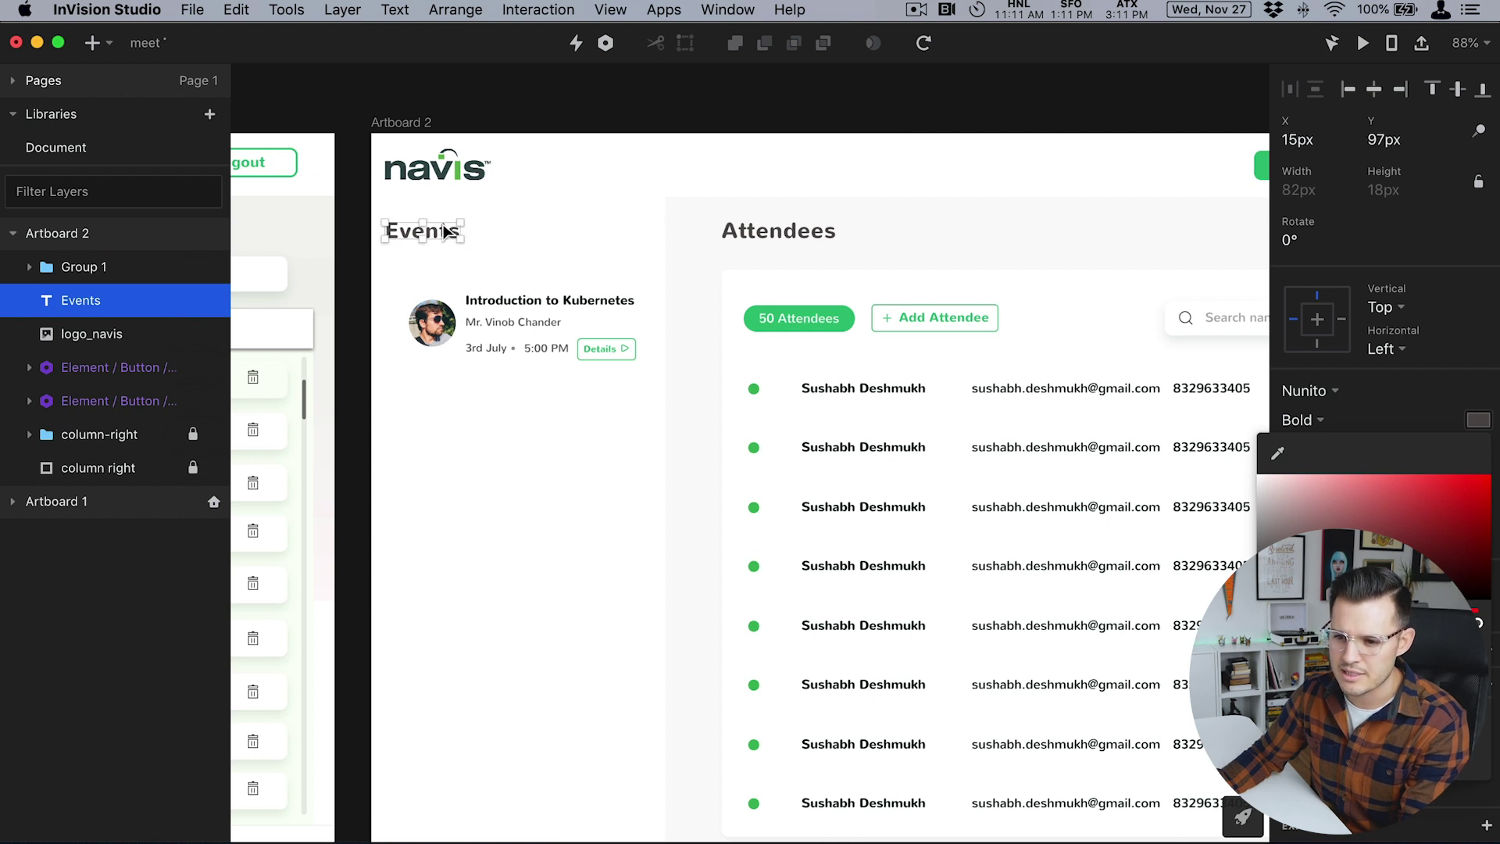
{"action": "left_click_drag", "start_coordinate": [435, 236], "coordinate": [444, 236]}
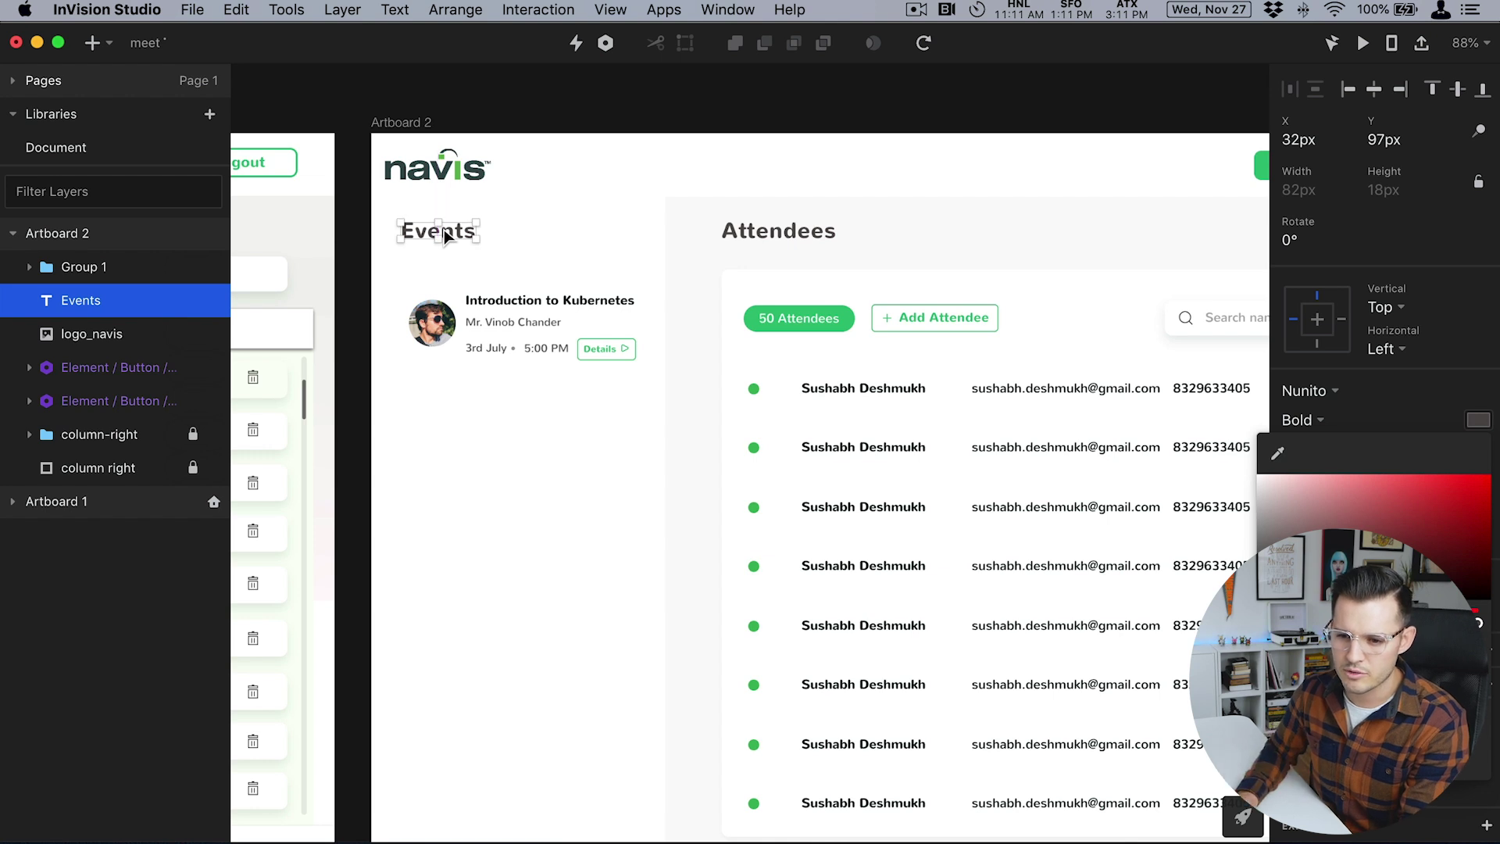
{"action": "left_click", "coordinate": [372, 271]}
{"action": "left_click", "coordinate": [355, 270]}
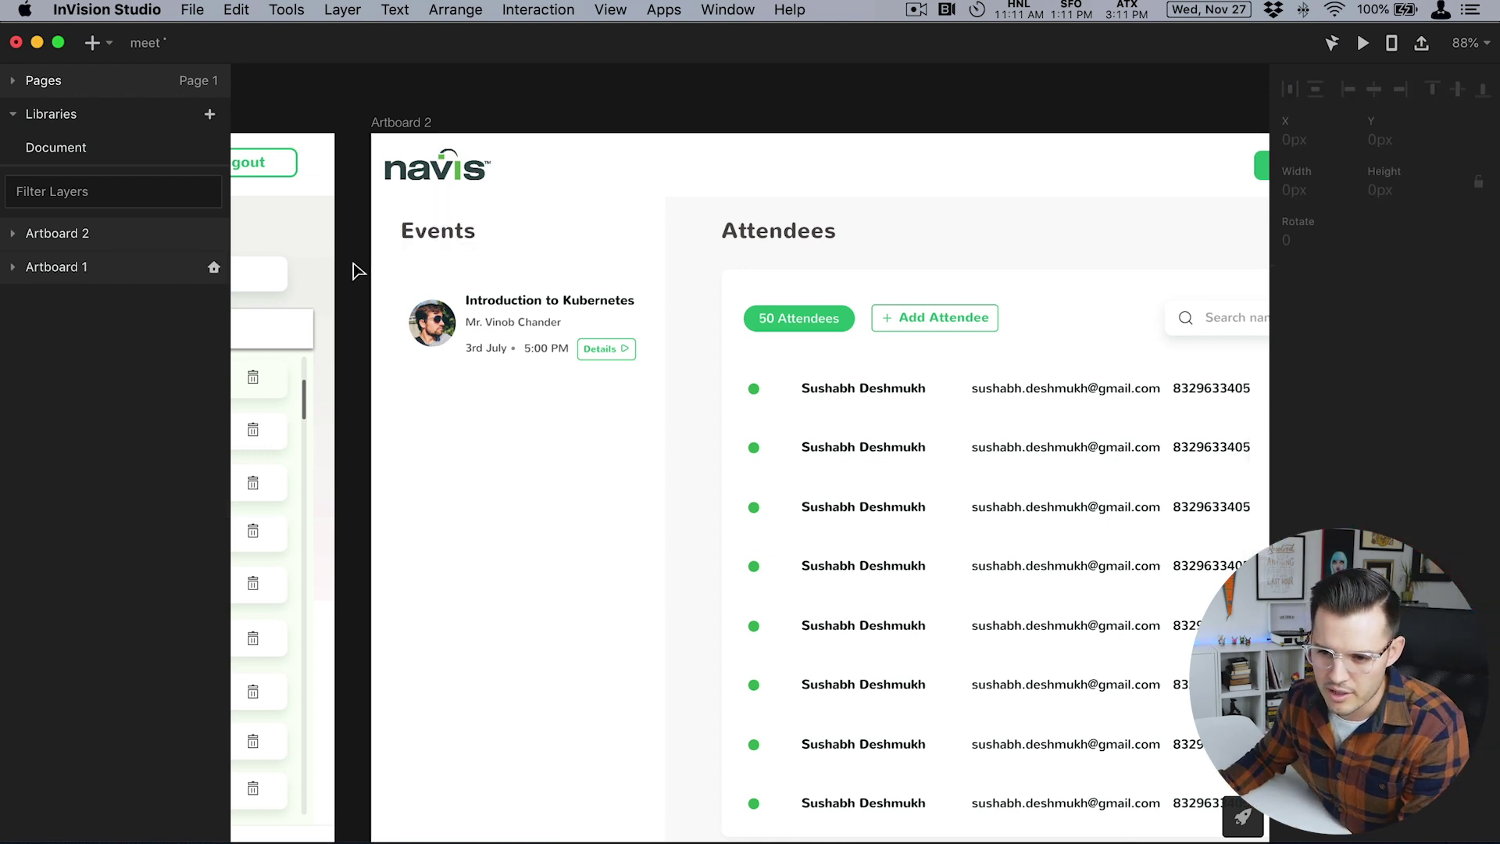
{"action": "left_click", "coordinate": [431, 231]}
{"action": "key", "text": "shift+Left"}
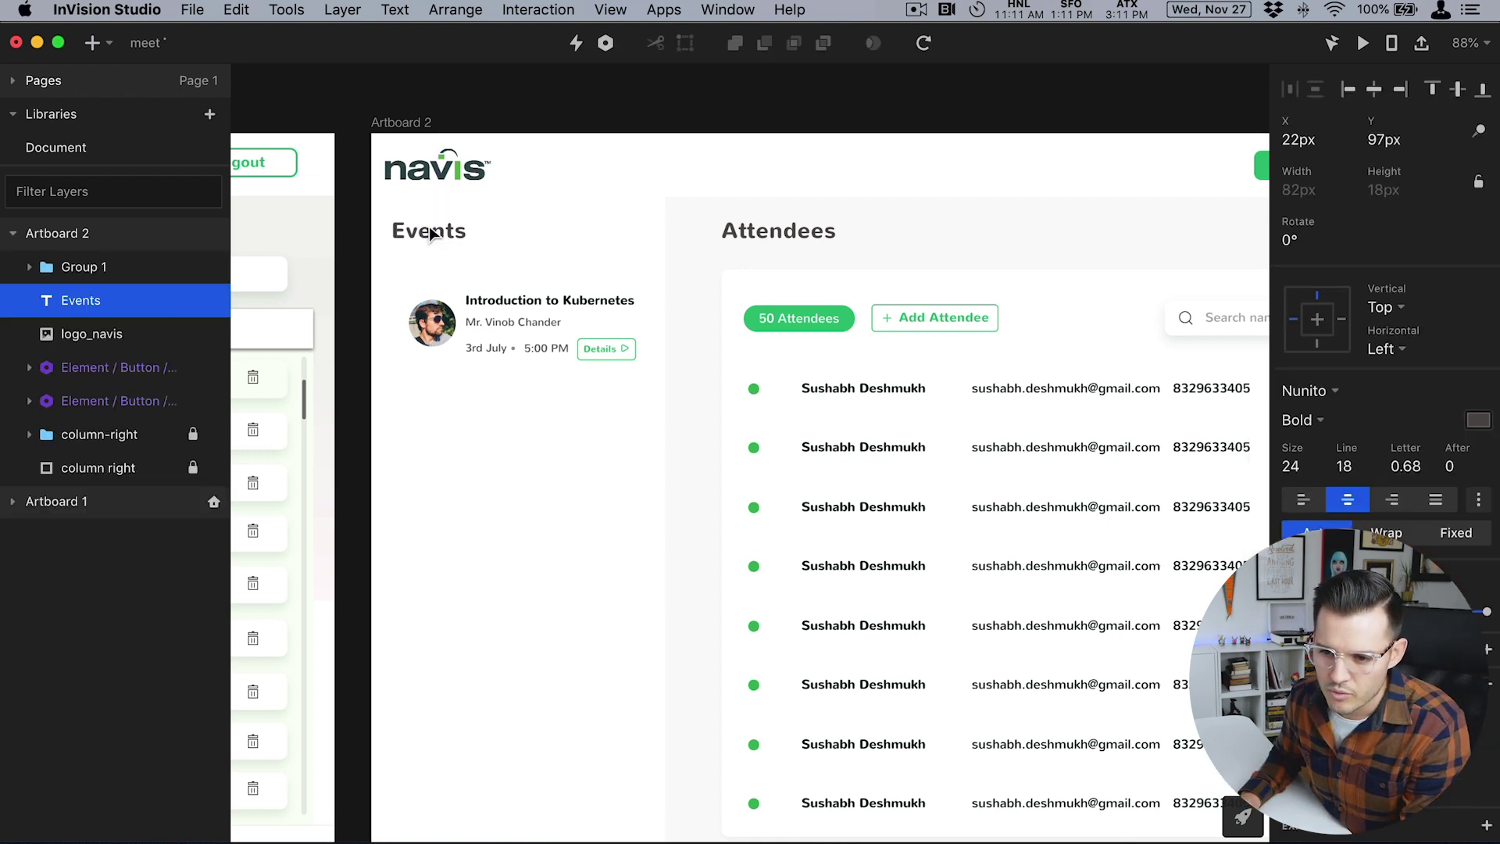
Shrink the navis logo to 96 × 28 px at X 22 px and centre it vertically with the Home and Logout buttons.
{"action": "left_click", "coordinate": [426, 172]}
{"action": "left_click_drag", "start_coordinate": [489, 181], "coordinate": [455, 169]}
{"action": "scroll", "coordinate": [781, 391], "scroll_direction": "right", "scroll_amount": 7}
{"action": "scroll", "coordinate": [781, 390], "scroll_direction": "up", "scroll_amount": 2}
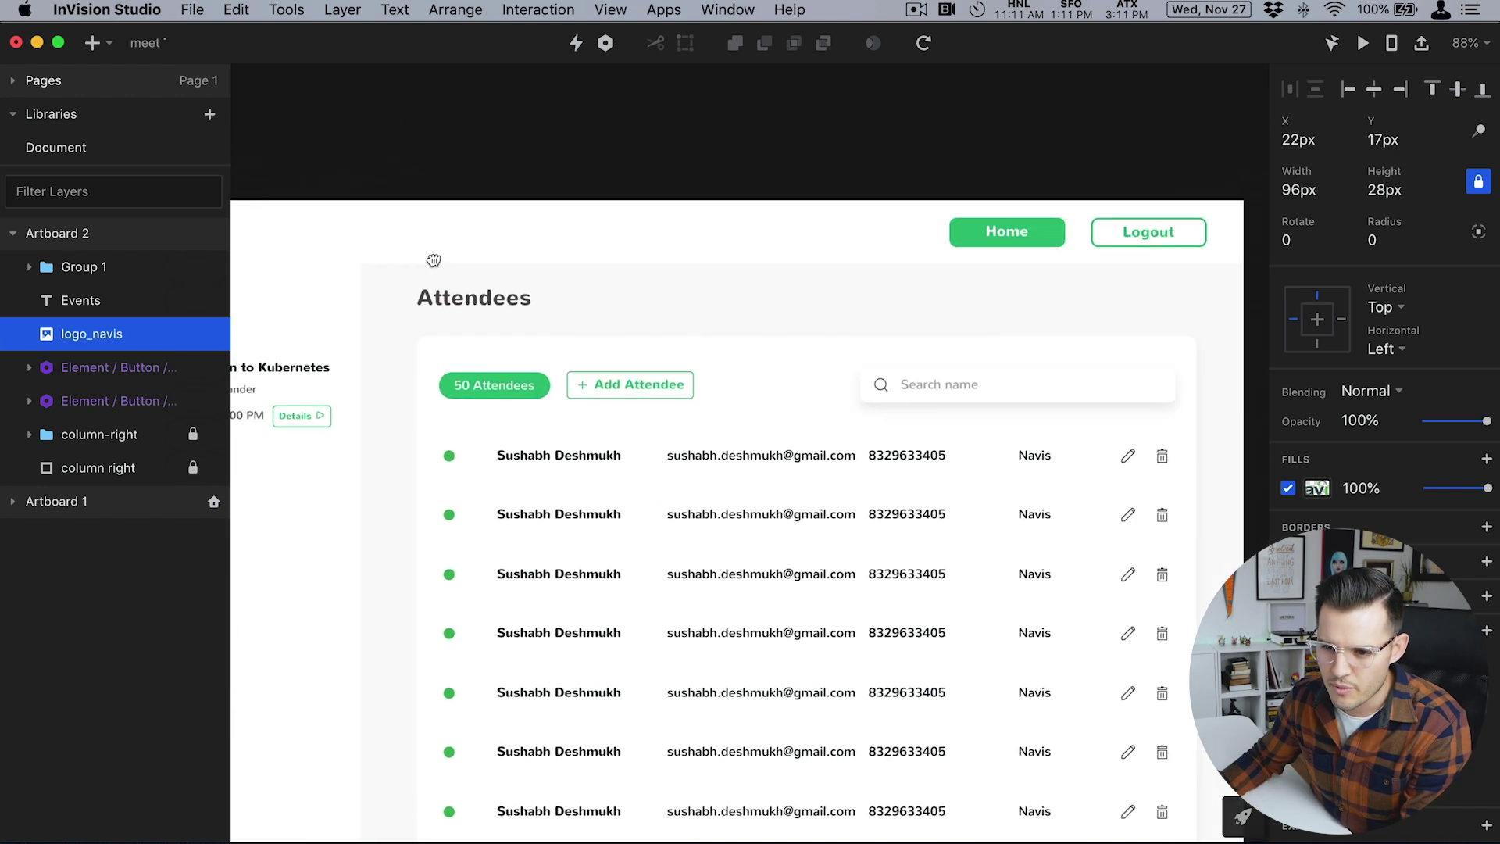
{"action": "left_click", "coordinate": [1047, 228], "text": "shift"}
{"action": "left_click", "coordinate": [1157, 228], "text": "shift"}
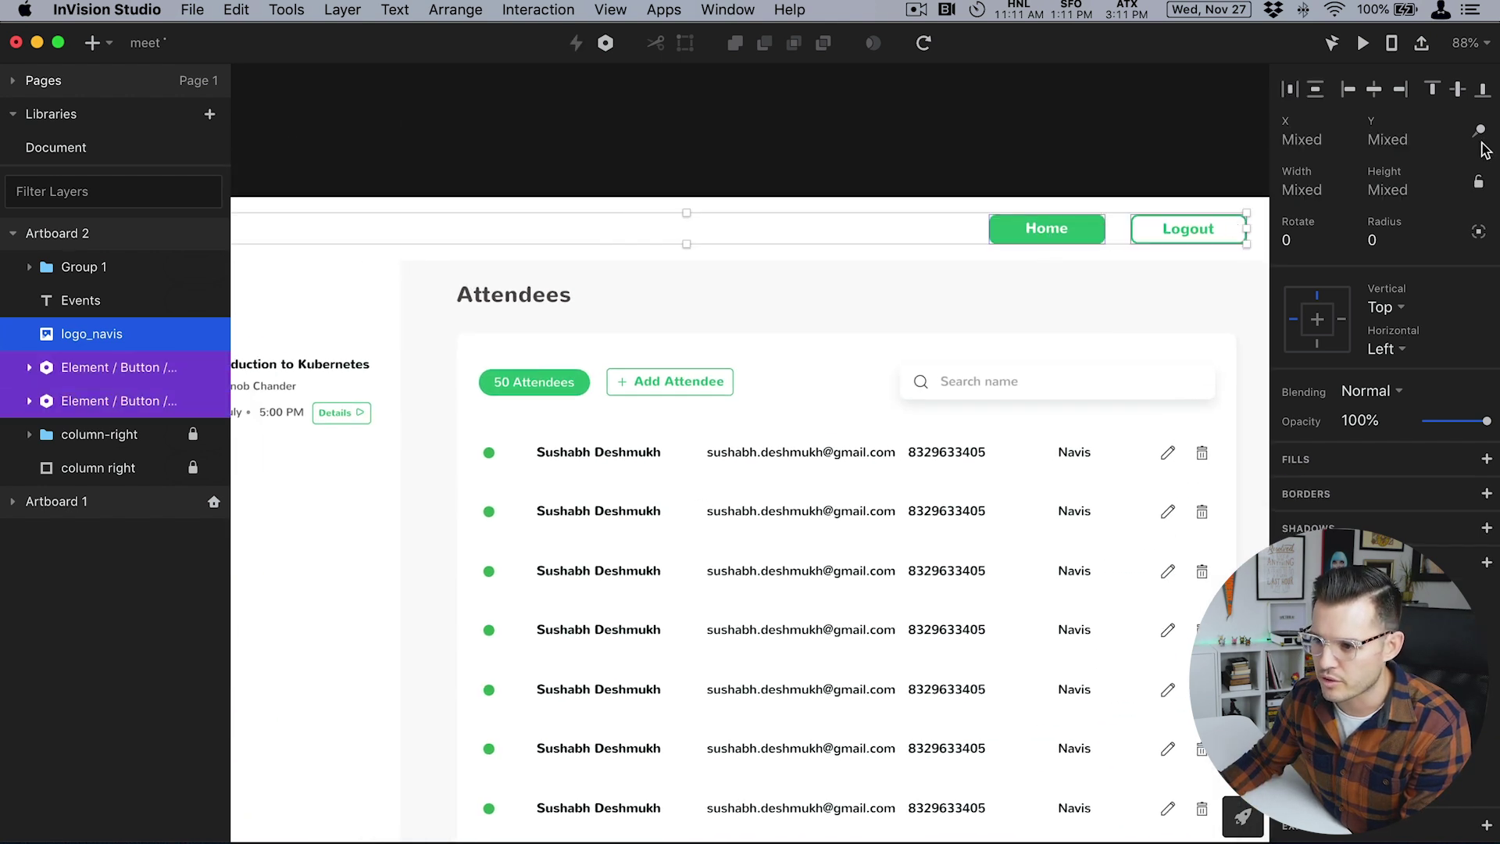
{"action": "left_click", "coordinate": [1459, 89]}
{"action": "scroll", "coordinate": [875, 144], "scroll_direction": "left", "scroll_amount": 5}
{"action": "left_click", "coordinate": [591, 183]}
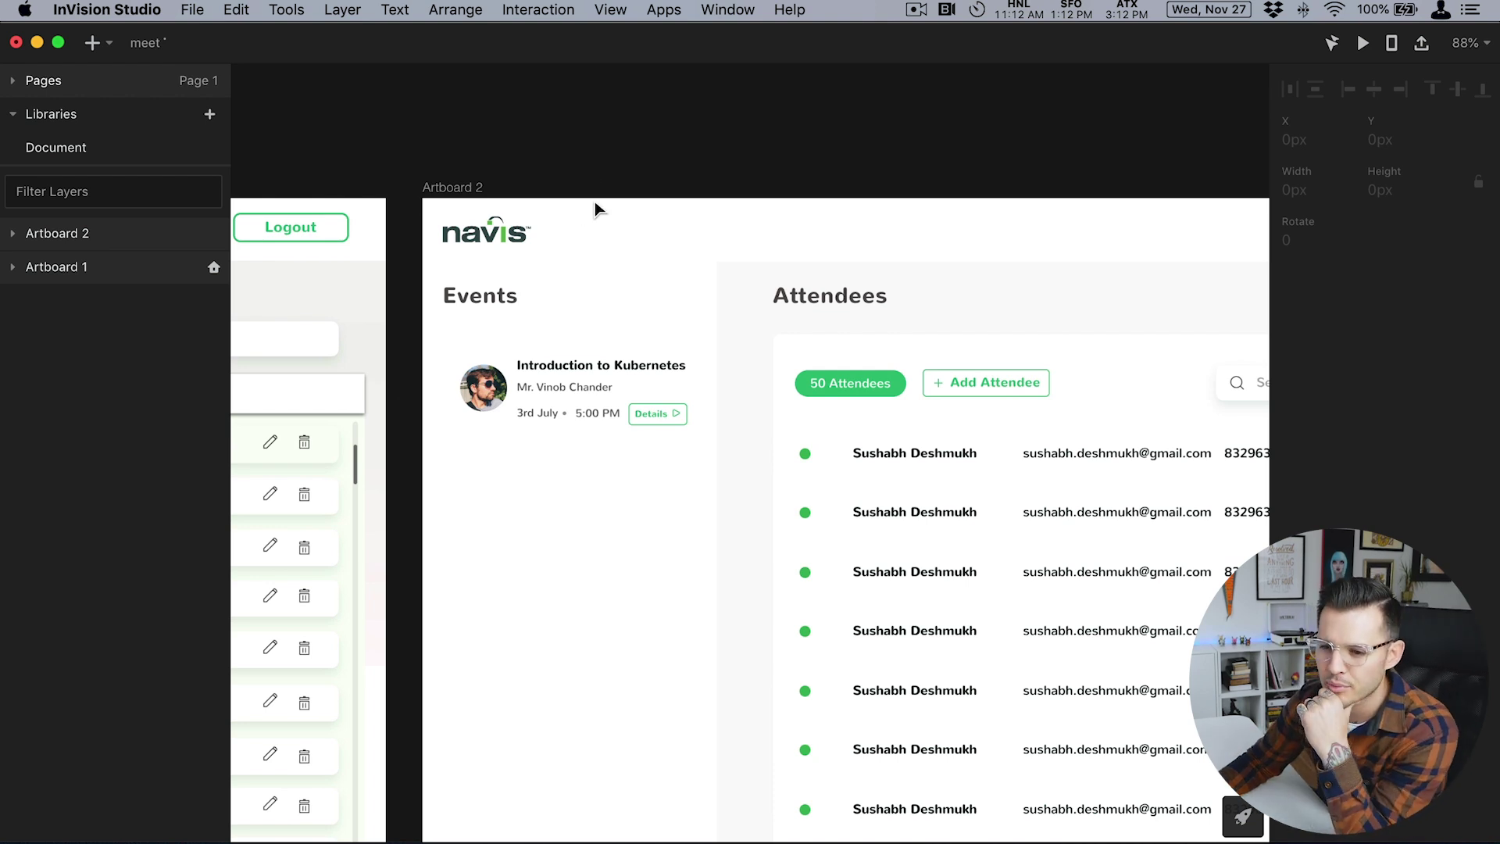
Draw a 1280 × 69 px rectangle across the Artboard 2 header and place it beneath the logo and buttons in the layer order.
{"action": "left_click_drag", "start_coordinate": [913, 169], "coordinate": [559, 167]}
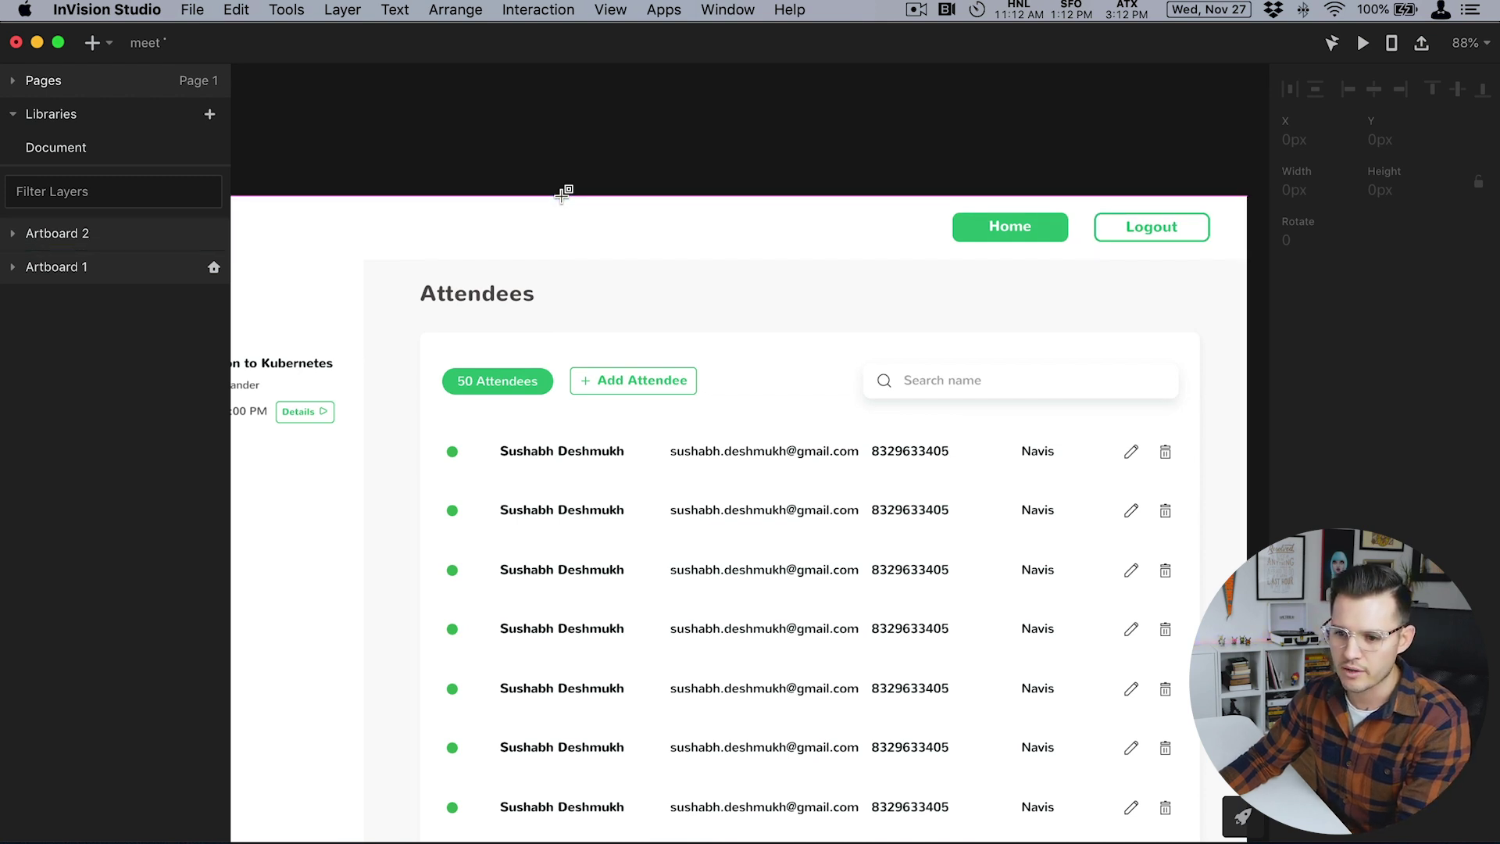
{"action": "left_click_drag", "start_coordinate": [560, 197], "coordinate": [1241, 258]}
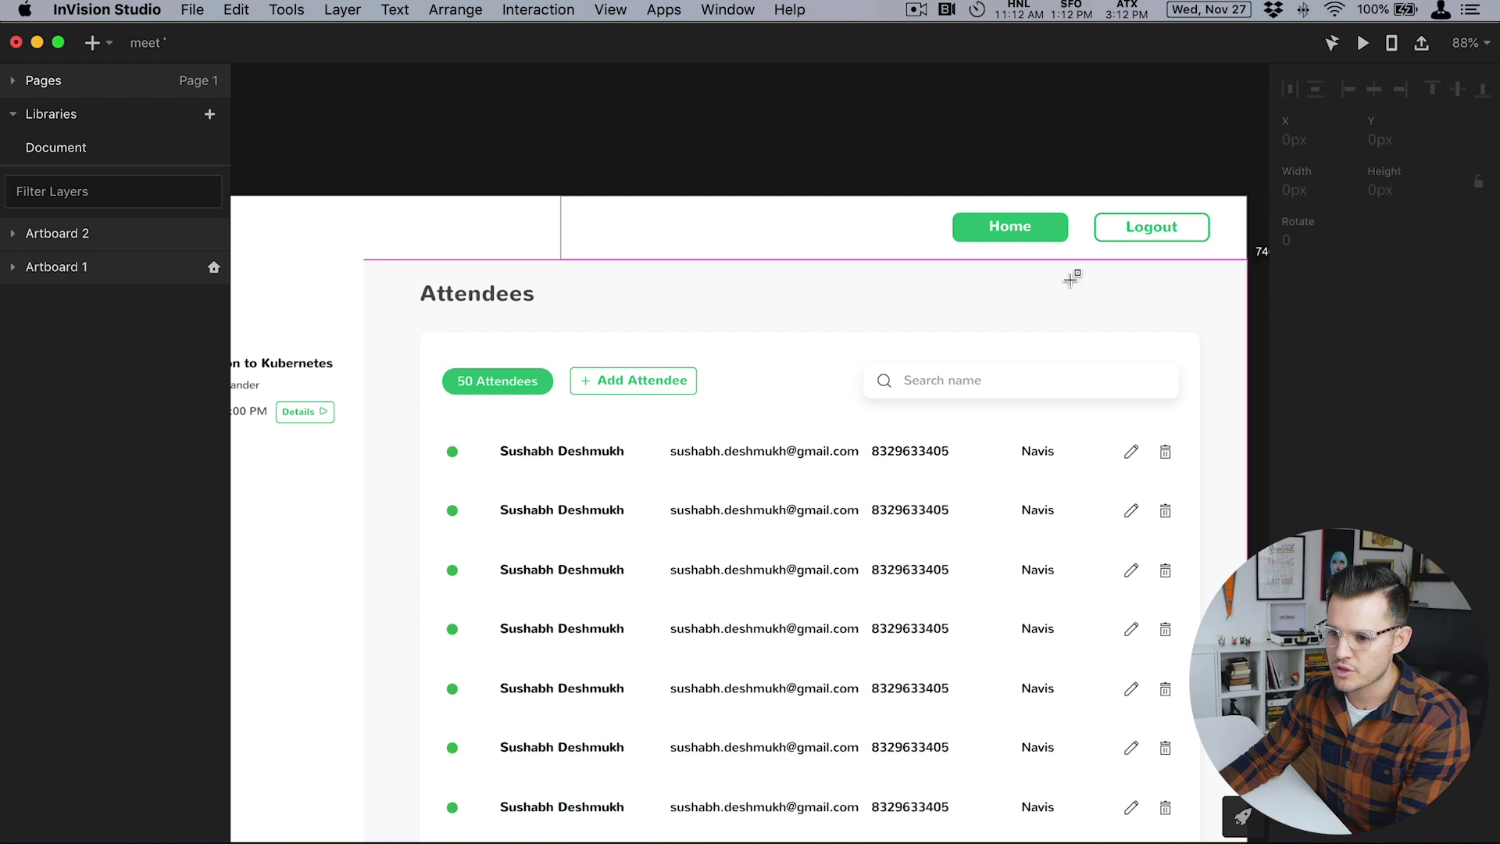
{"action": "left_click_drag", "start_coordinate": [650, 301], "coordinate": [984, 301]}
{"action": "left_click_drag", "start_coordinate": [893, 227], "coordinate": [411, 238]}
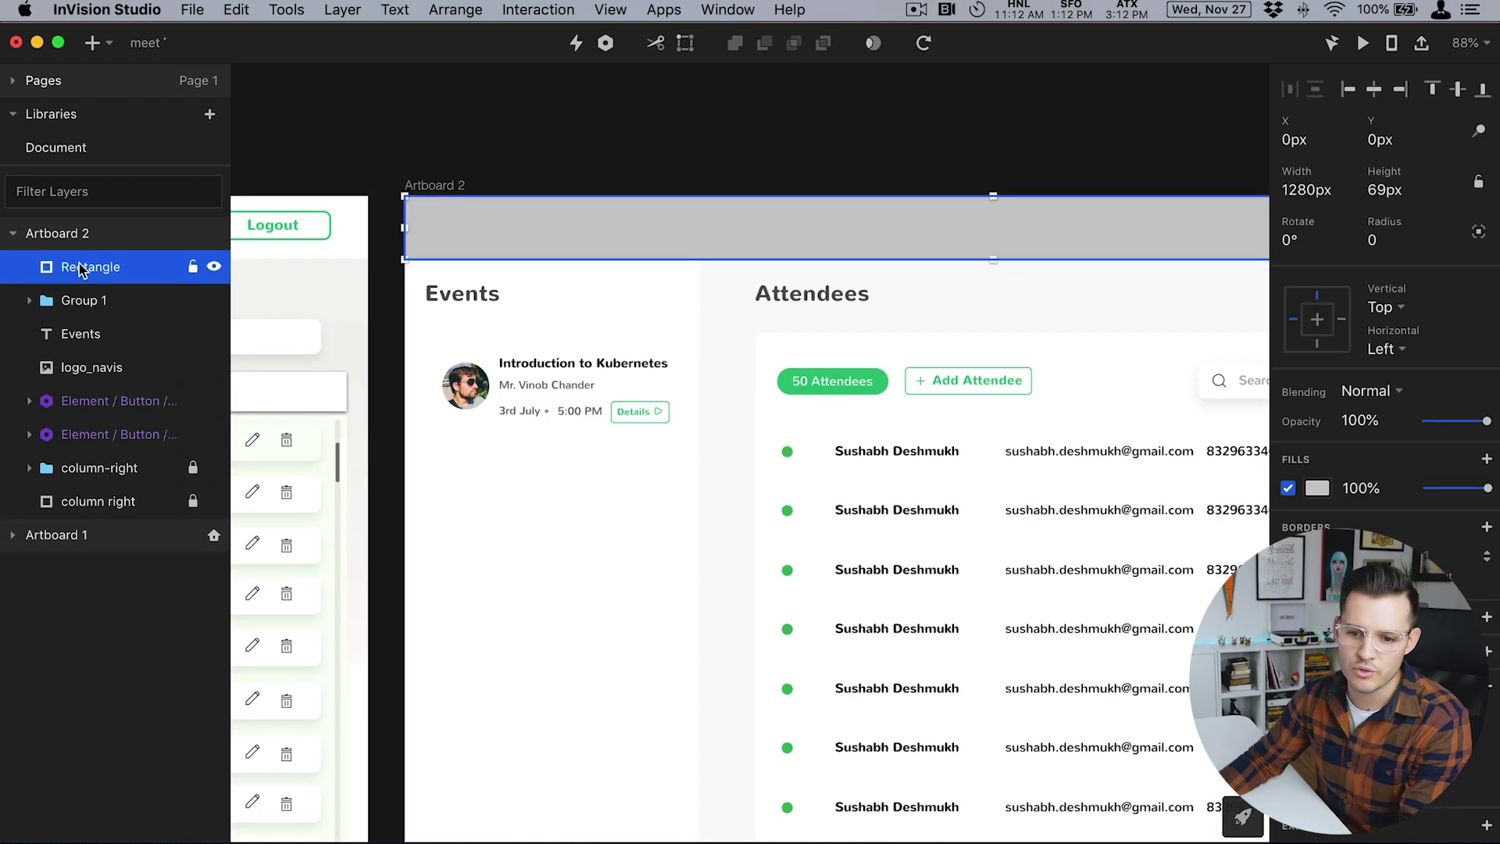
{"action": "left_click_drag", "start_coordinate": [85, 268], "coordinate": [90, 452]}
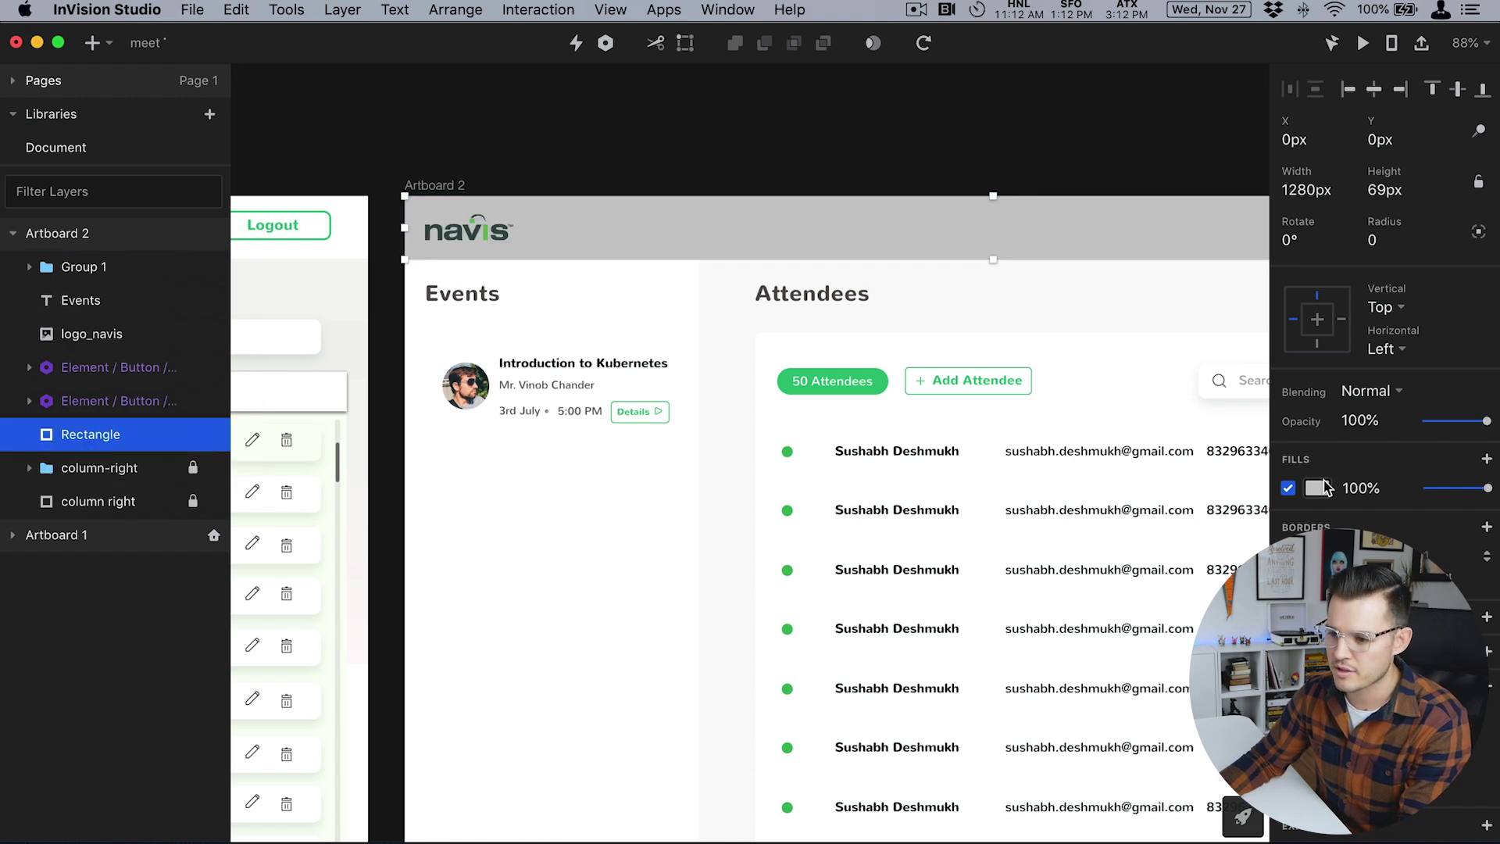
Fill the header rectangle with white.
{"action": "left_click", "coordinate": [1320, 488]}
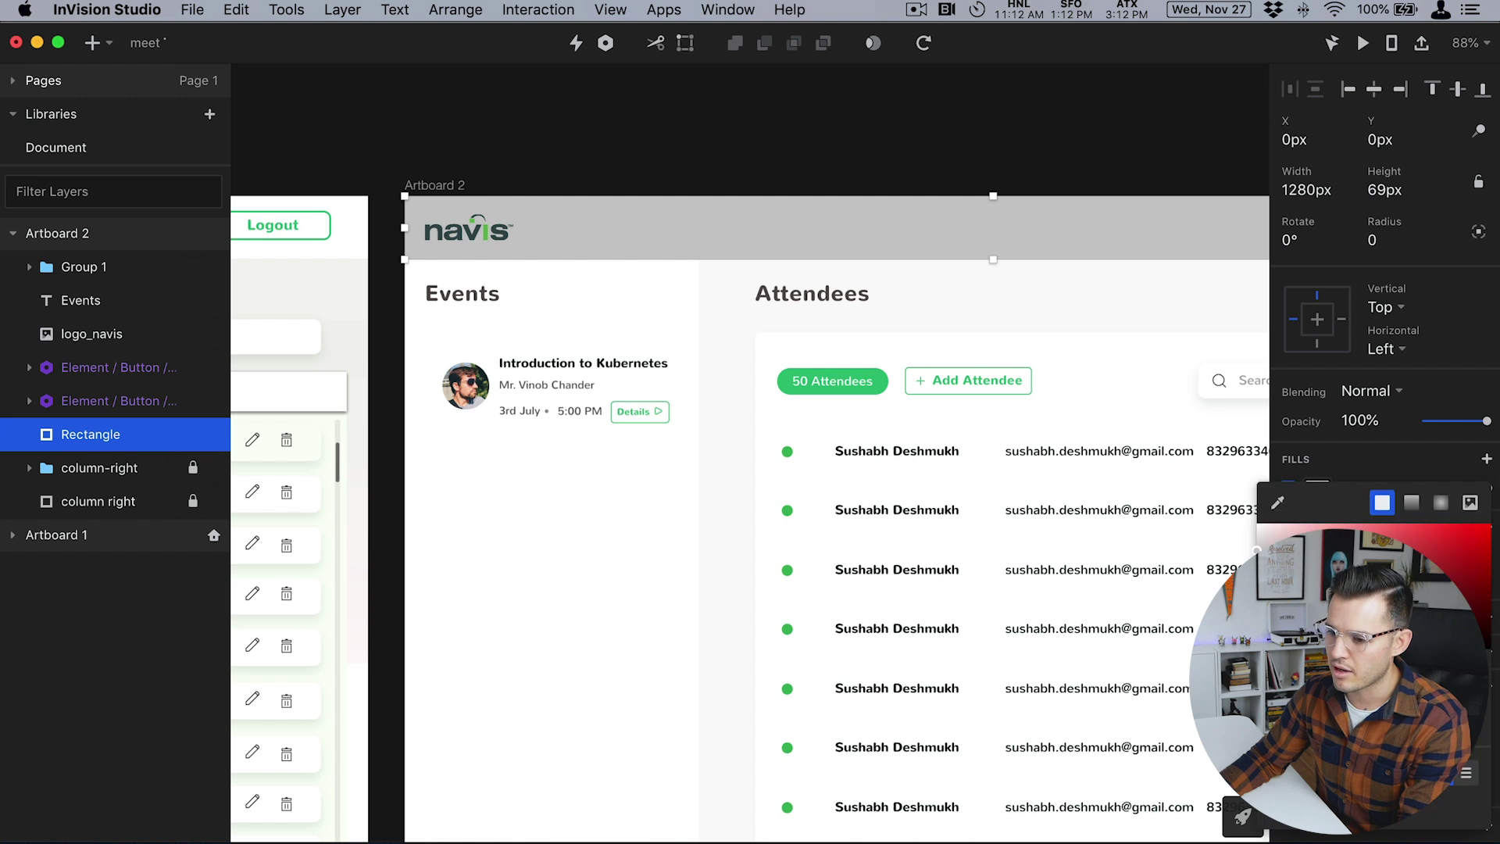
{"action": "left_click_drag", "start_coordinate": [1281, 547], "coordinate": [1209, 478]}
{"action": "left_click", "coordinate": [1361, 453]}
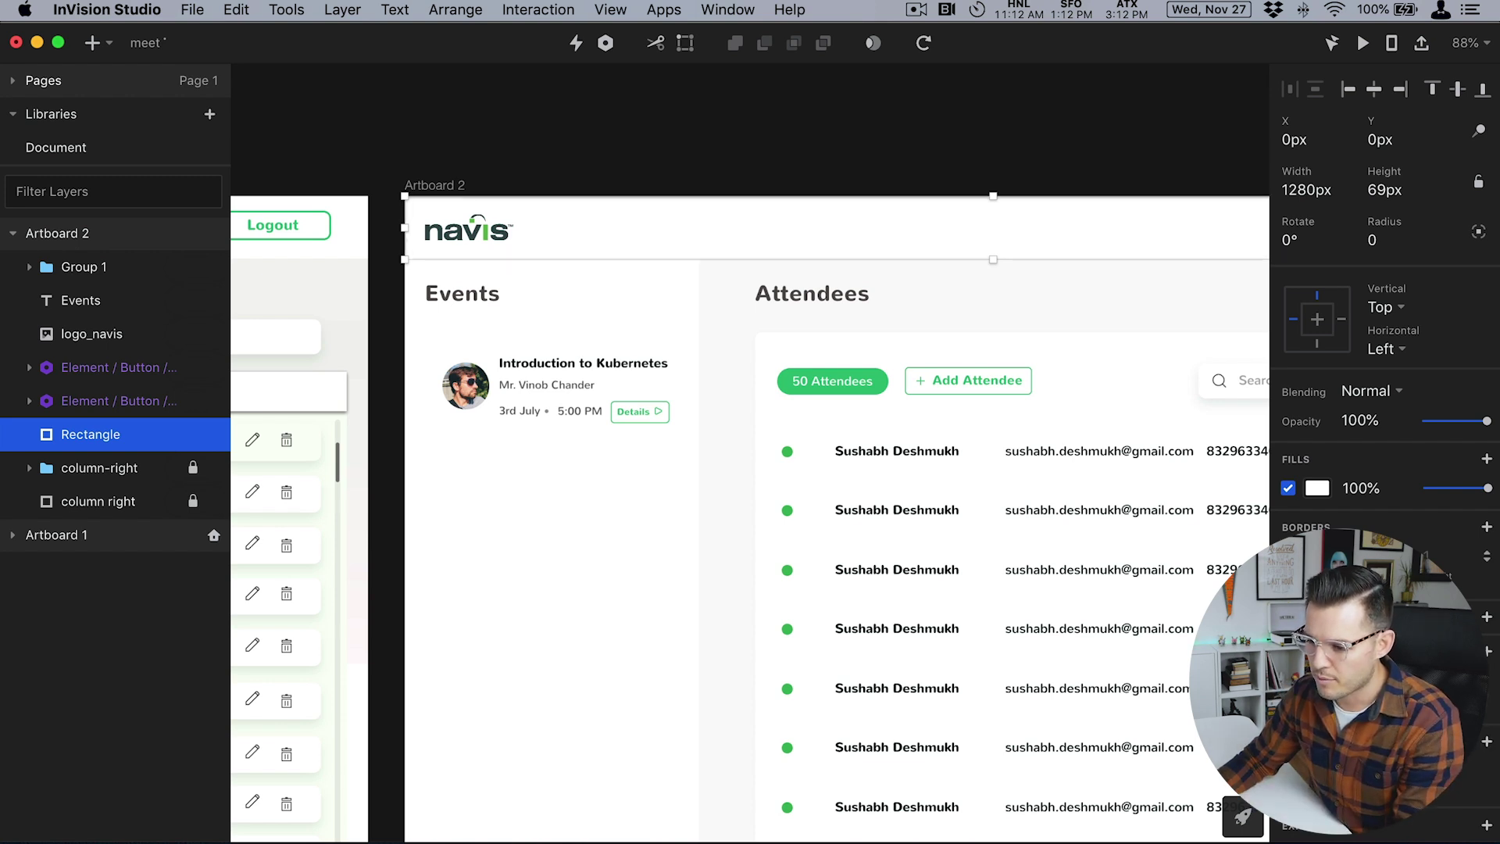
Duplicate the header rectangle directly below it and resize the copy into a 320 × 731 px background panel for the Events column.
{"action": "scroll", "coordinate": [1047, 294], "scroll_direction": "up", "scroll_amount": 1}
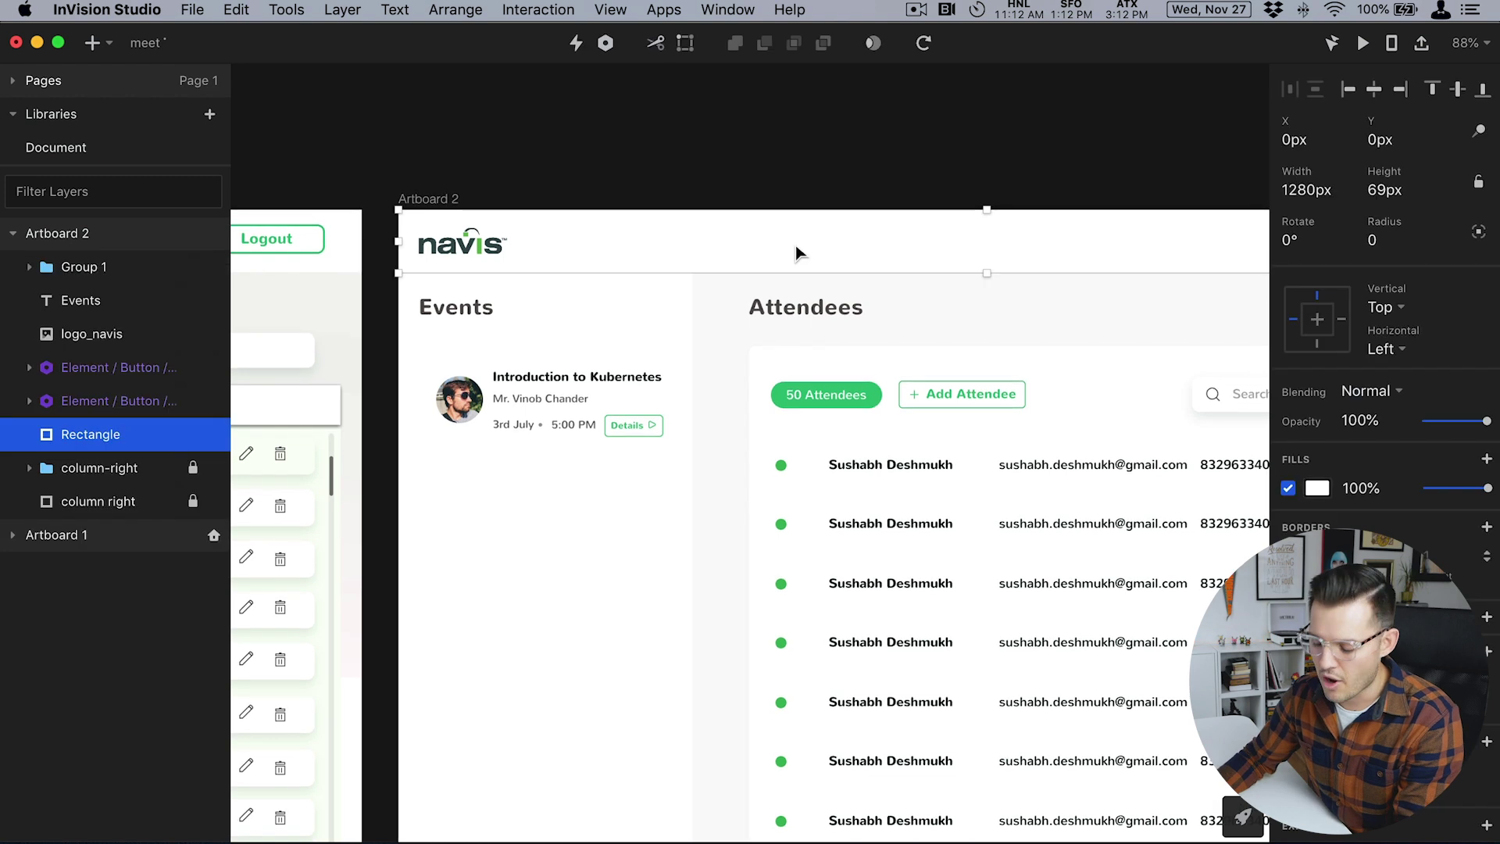
{"action": "key", "text": "super+v"}
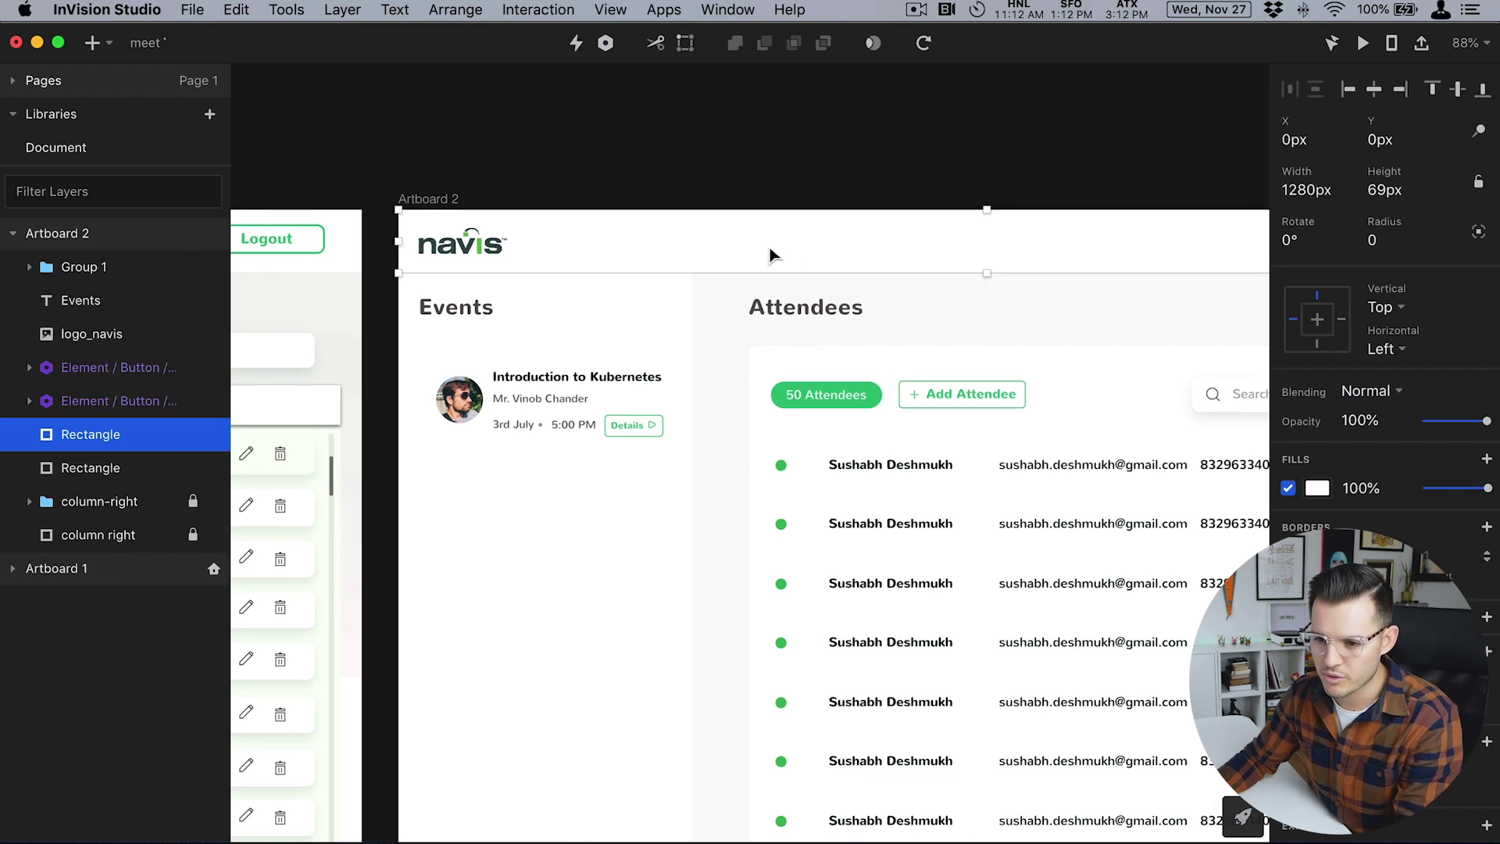
{"action": "left_click_drag", "start_coordinate": [770, 247], "coordinate": [767, 307]}
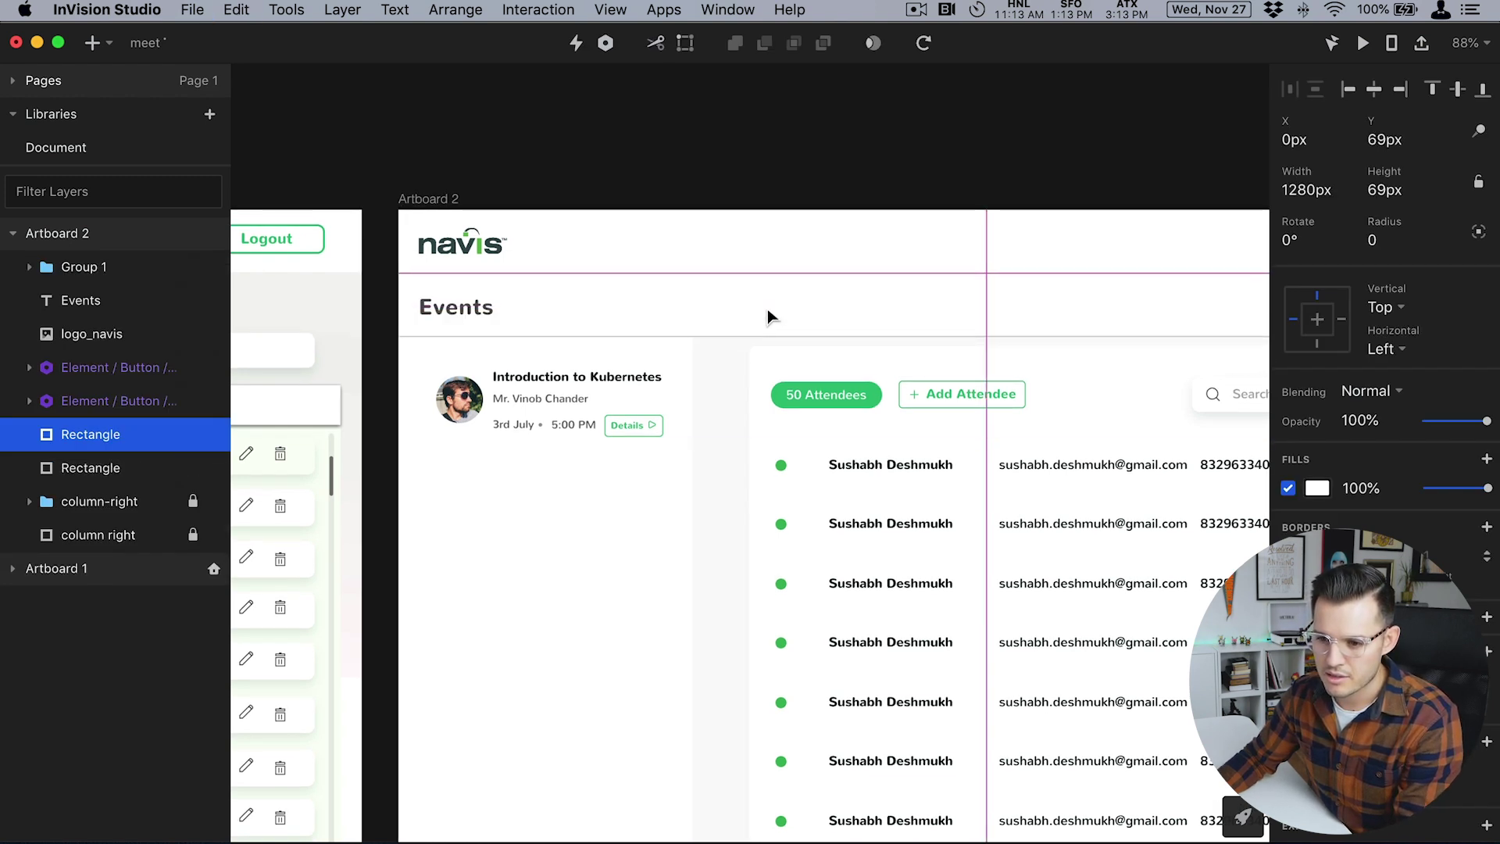
{"action": "scroll", "coordinate": [767, 308], "scroll_direction": "right", "scroll_amount": 5}
{"action": "scroll", "coordinate": [1026, 373], "scroll_direction": "right", "scroll_amount": 5}
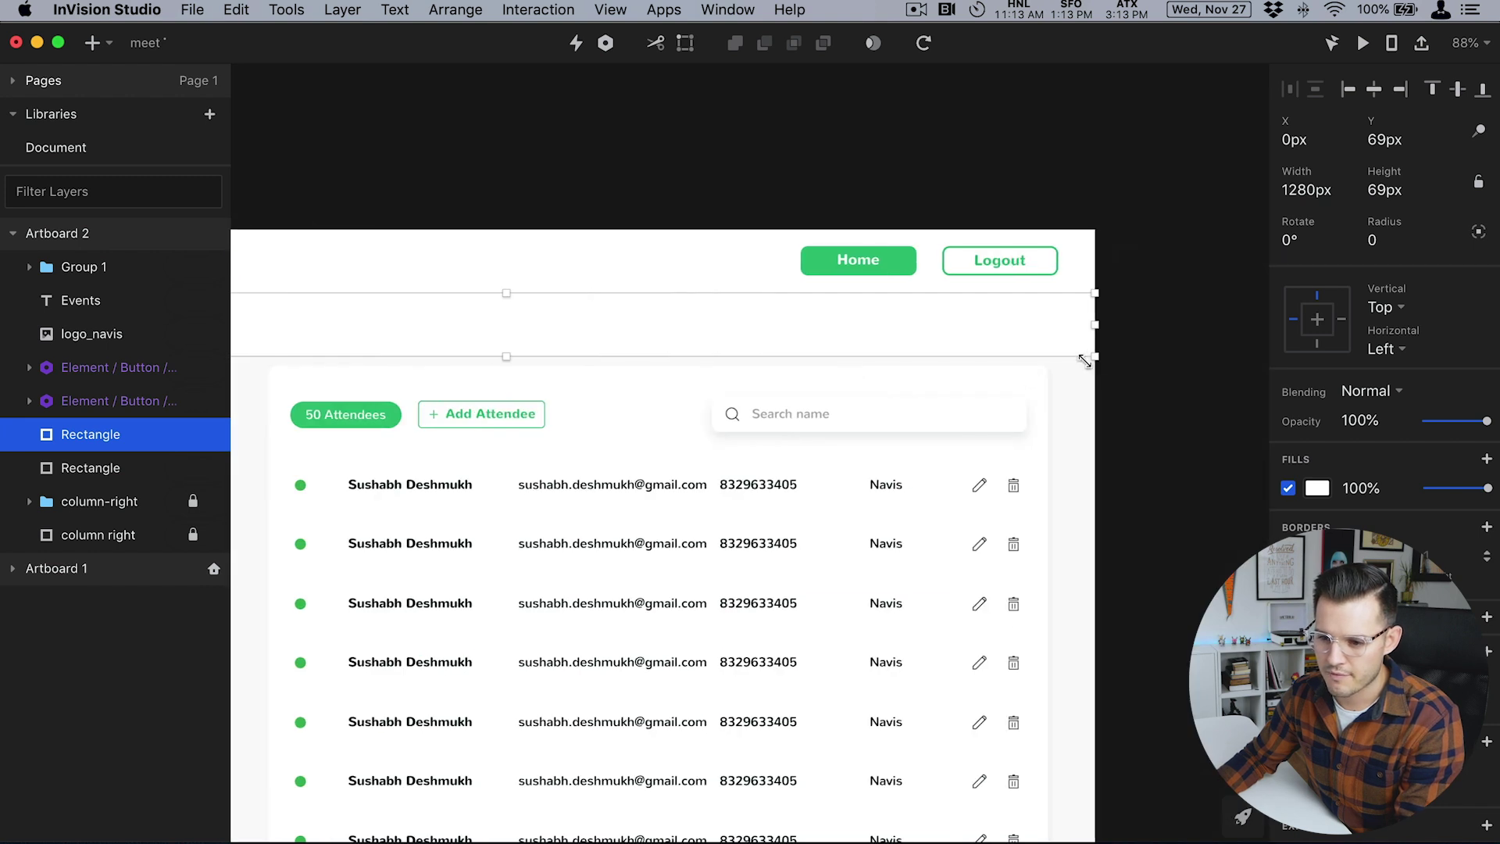
{"action": "left_click_drag", "start_coordinate": [1085, 361], "coordinate": [1081, 429]}
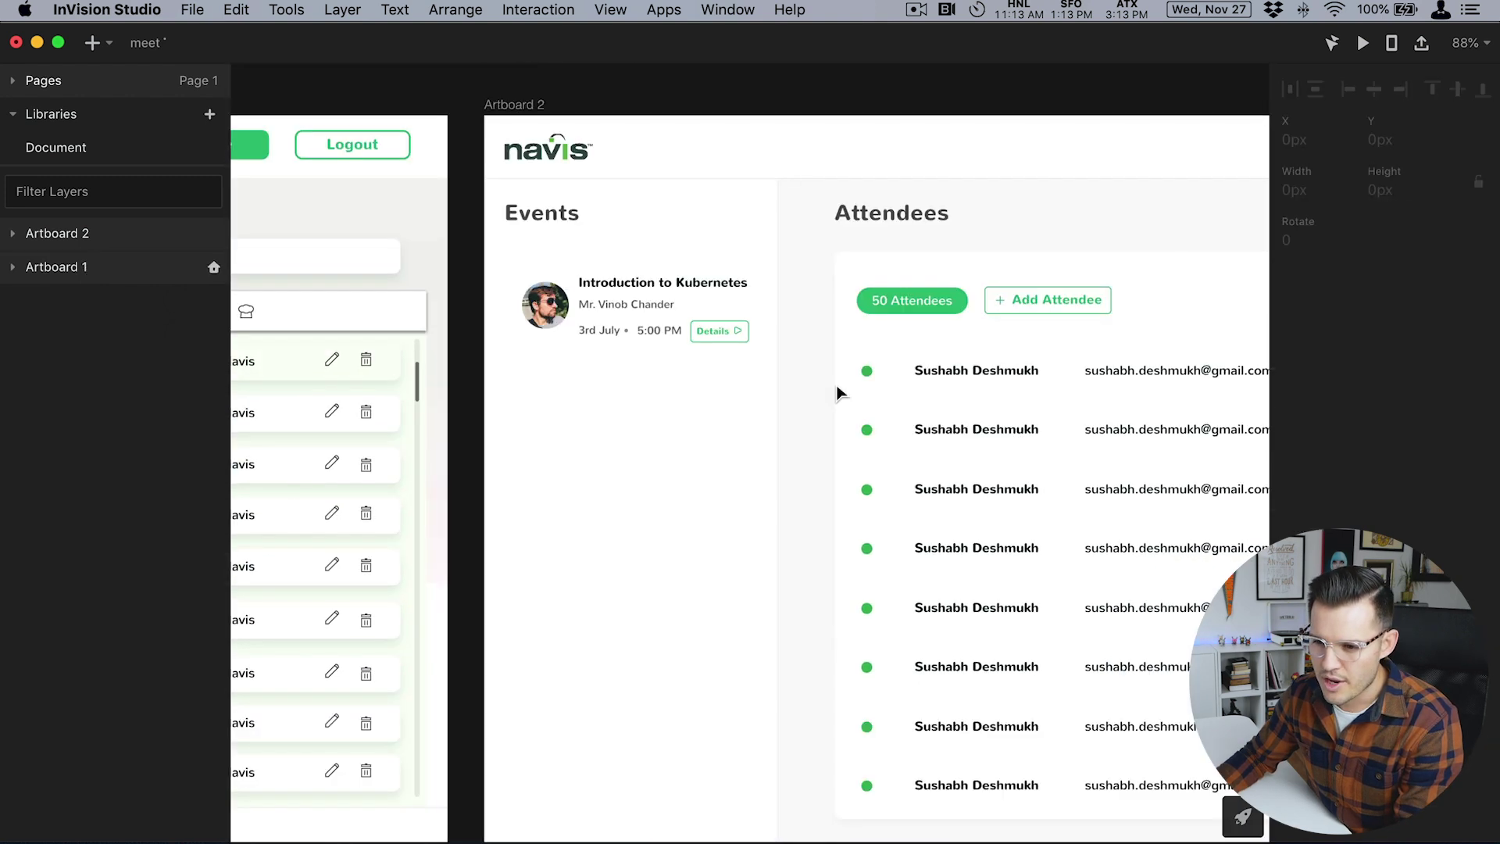
Widen the Events column's background panel to 341 px.
{"action": "scroll", "coordinate": [696, 126], "scroll_direction": "right", "scroll_amount": 3}
{"action": "left_click", "coordinate": [602, 102]}
{"action": "scroll", "coordinate": [586, 110], "scroll_direction": "right", "scroll_amount": 3}
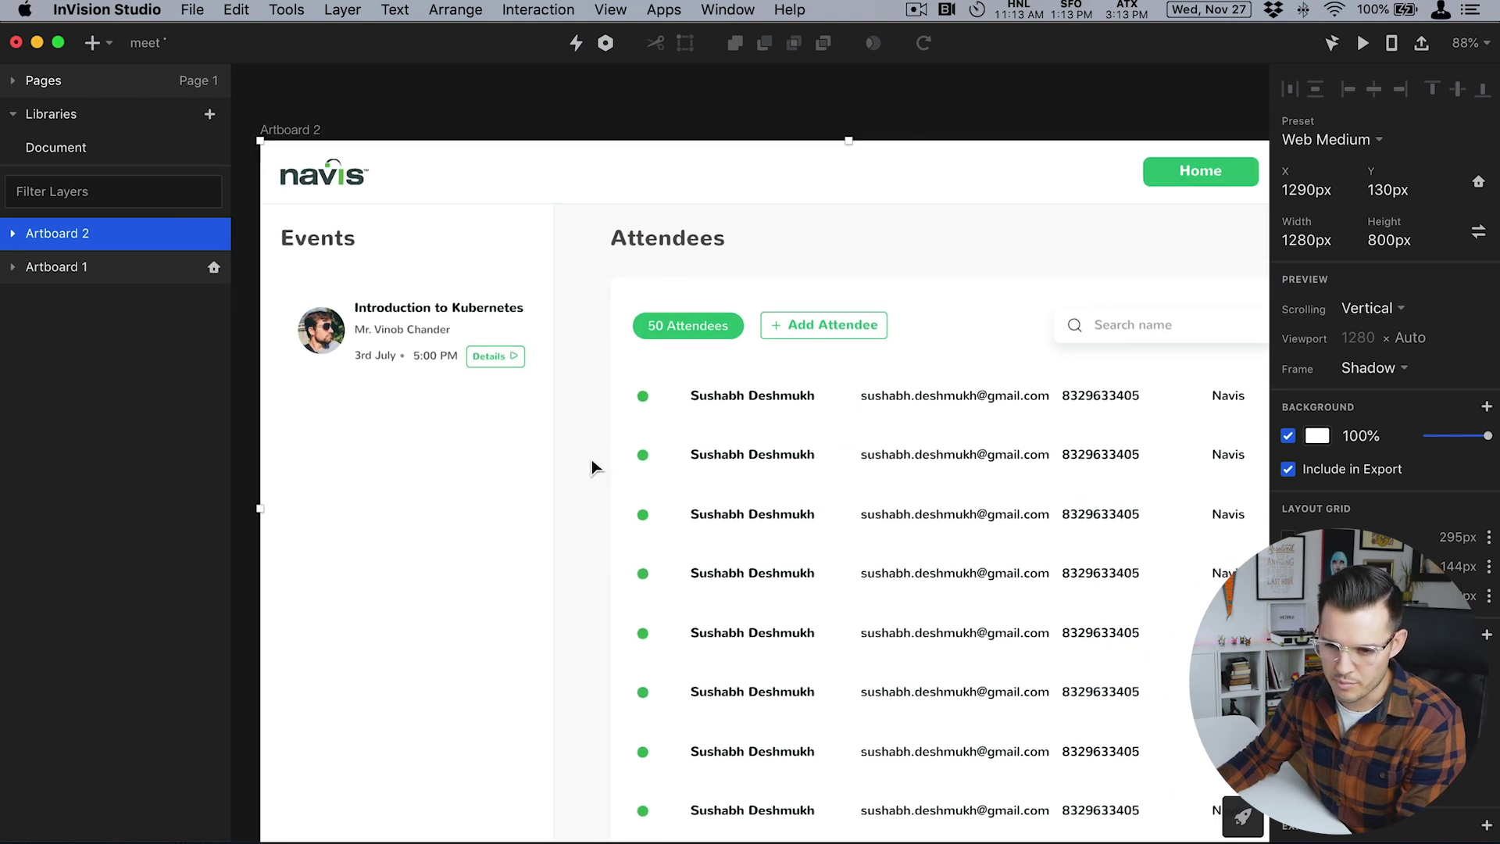
{"action": "left_click_drag", "start_coordinate": [592, 458], "coordinate": [589, 459]}
{"action": "left_click", "coordinate": [534, 475]}
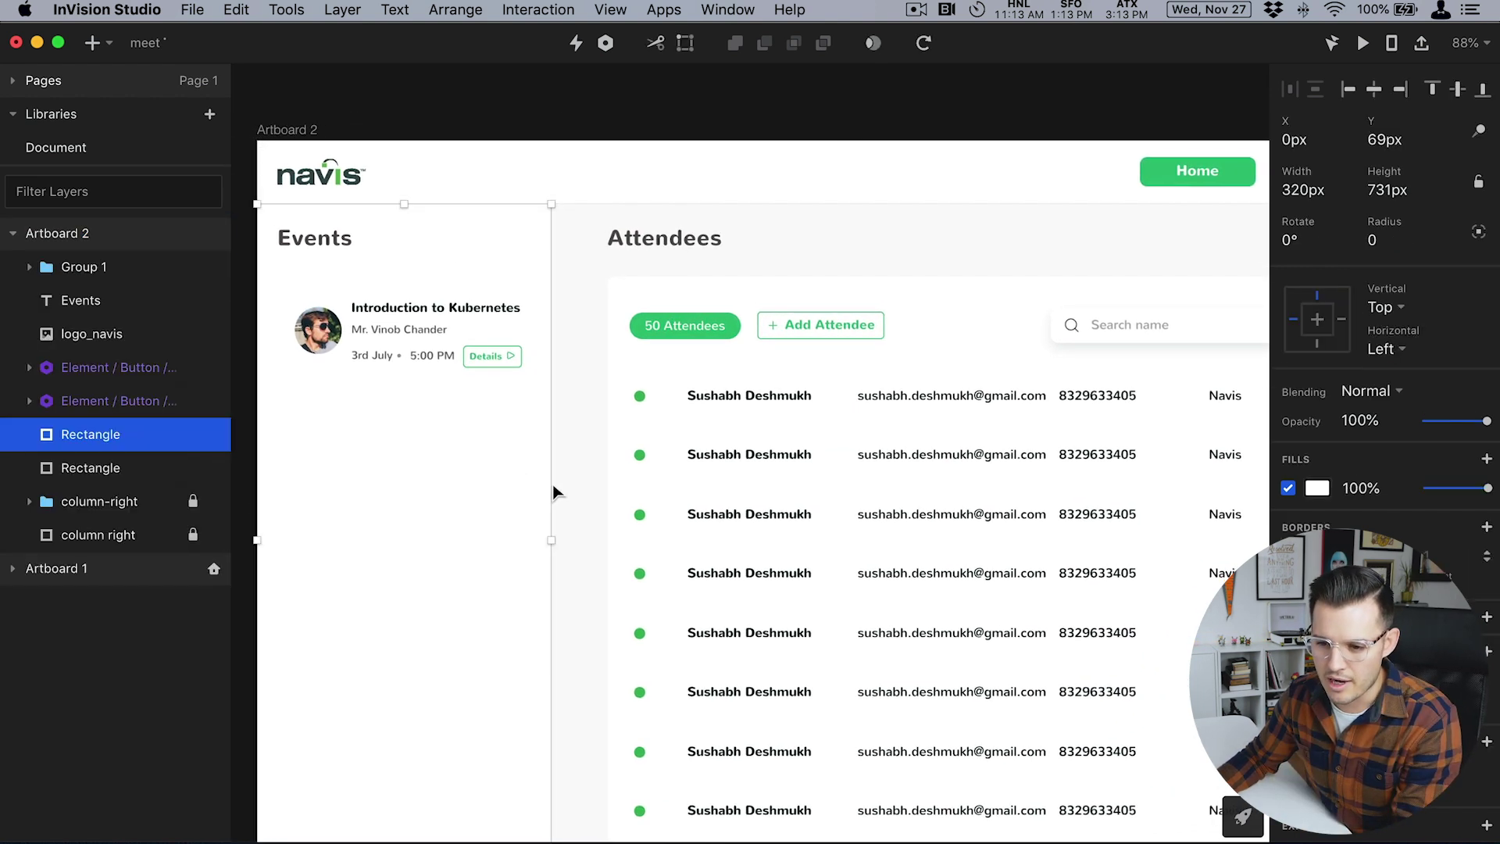
{"action": "left_click_drag", "start_coordinate": [551, 538], "coordinate": [570, 538]}
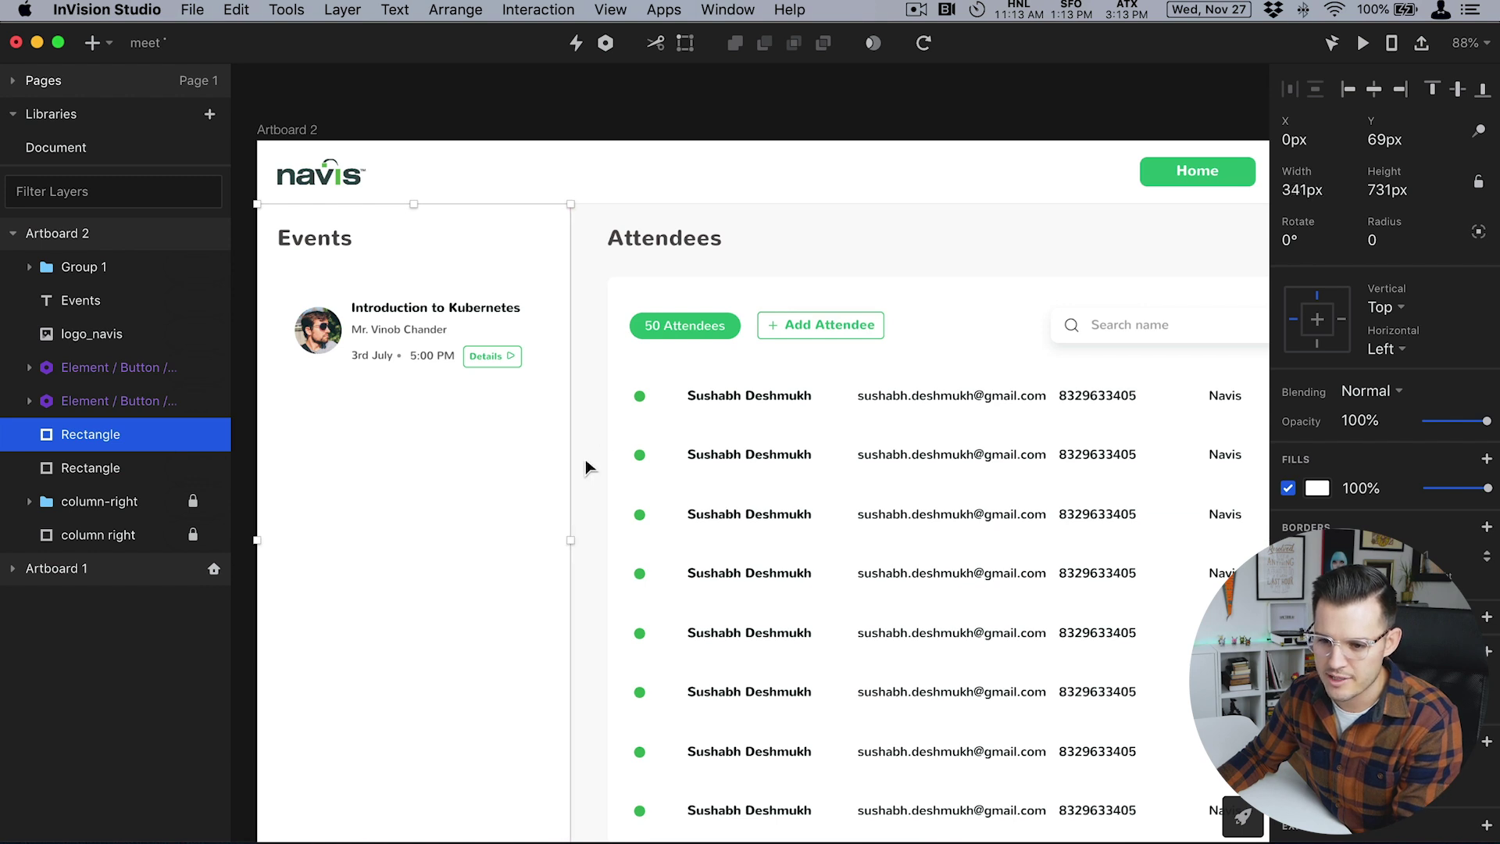
Centre the Introduction to Kubernetes entry horizontally within the Events column panel.
{"action": "left_click", "coordinate": [414, 327]}
{"action": "left_click", "coordinate": [474, 472], "text": "shift"}
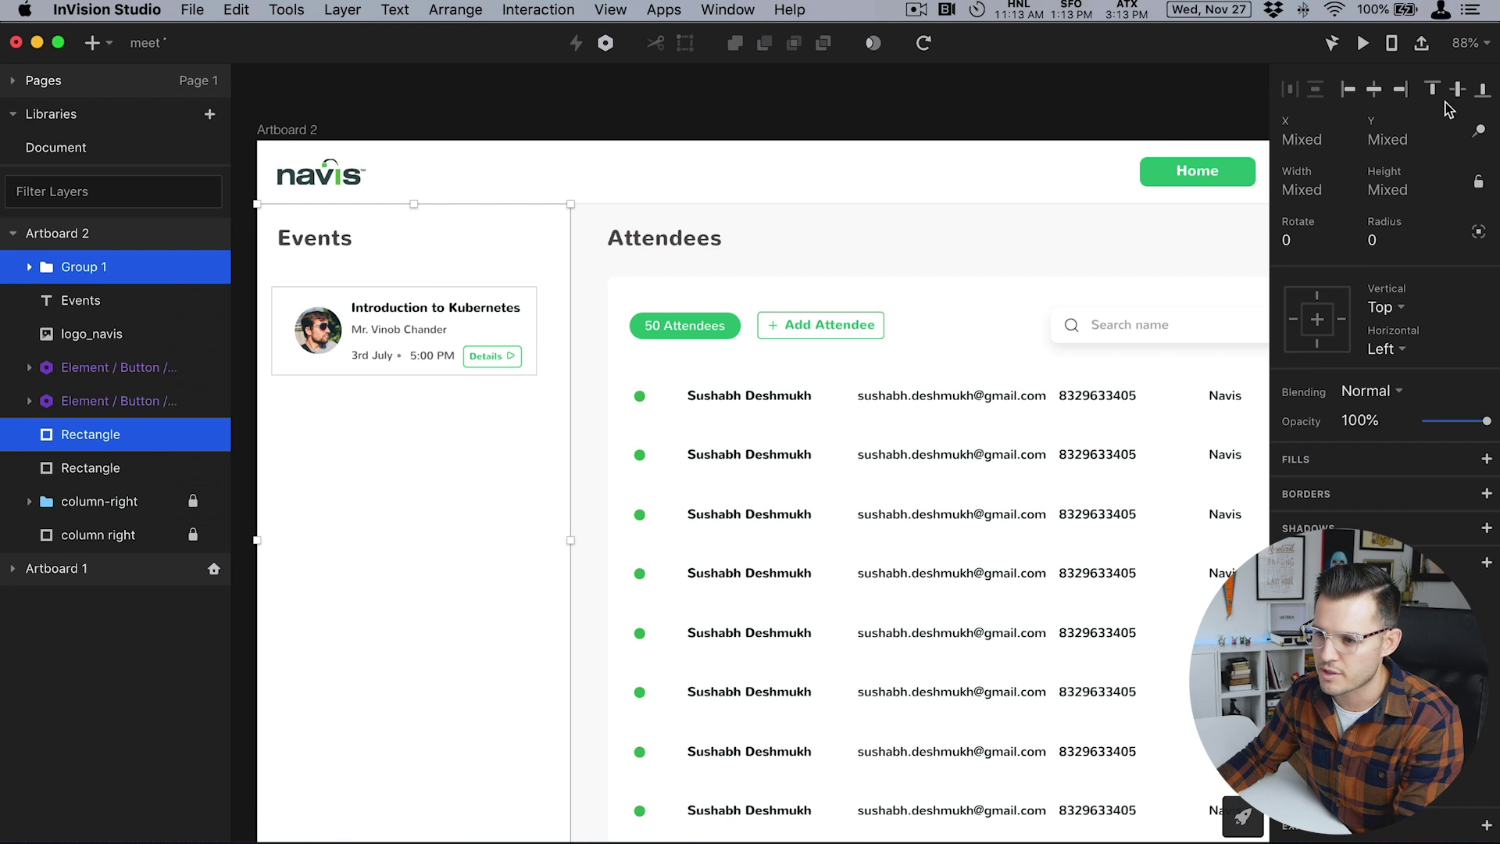
{"action": "left_click", "coordinate": [1375, 90]}
{"action": "left_click", "coordinate": [593, 492]}
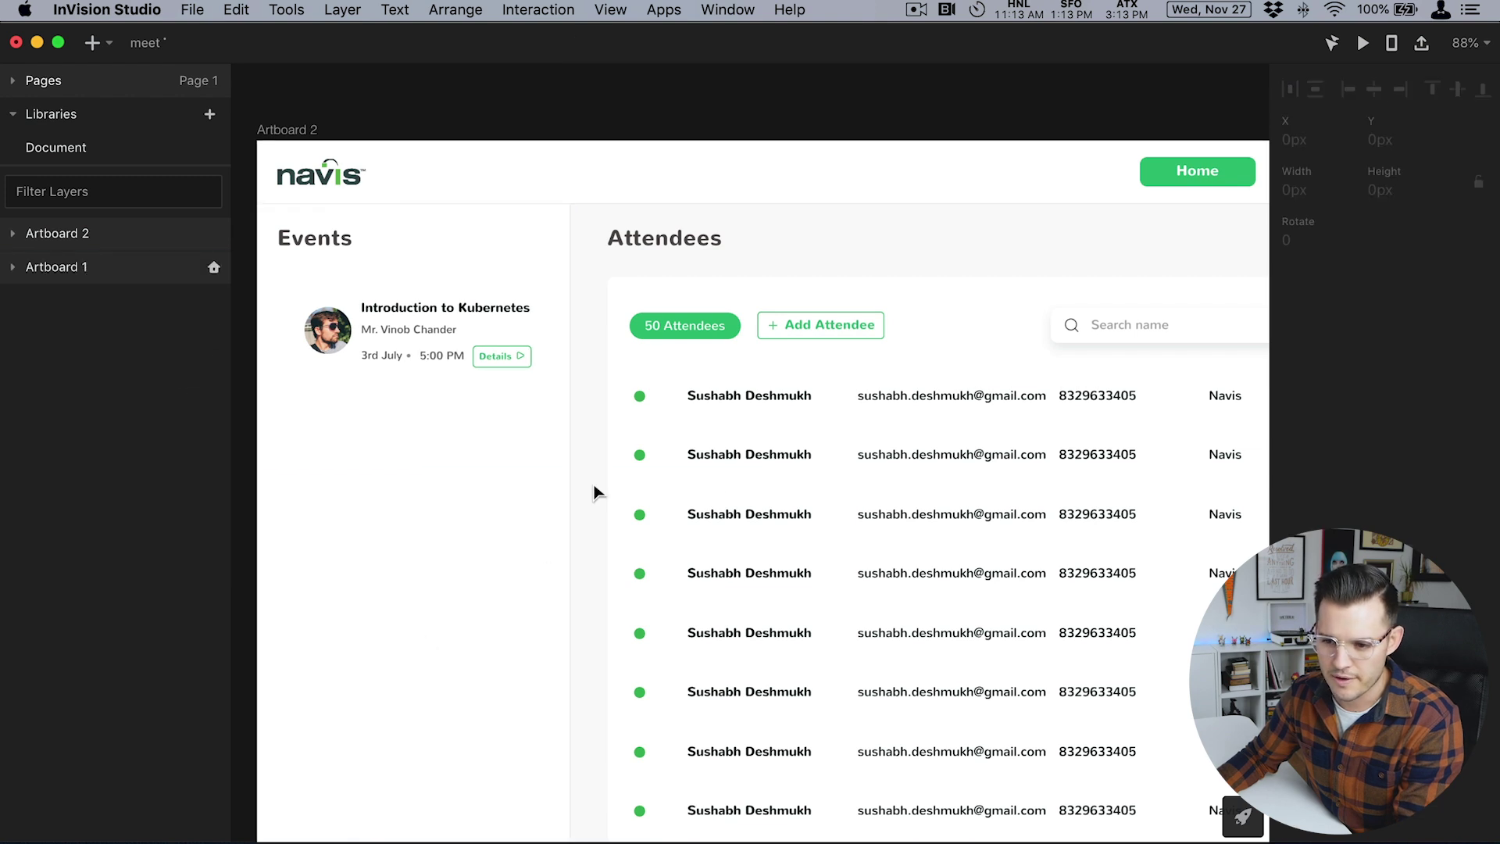
Examine the Introduction to Kubernetes entry up close and compare it with the original Events column on Artboard 1.
{"action": "left_click", "coordinate": [416, 364]}
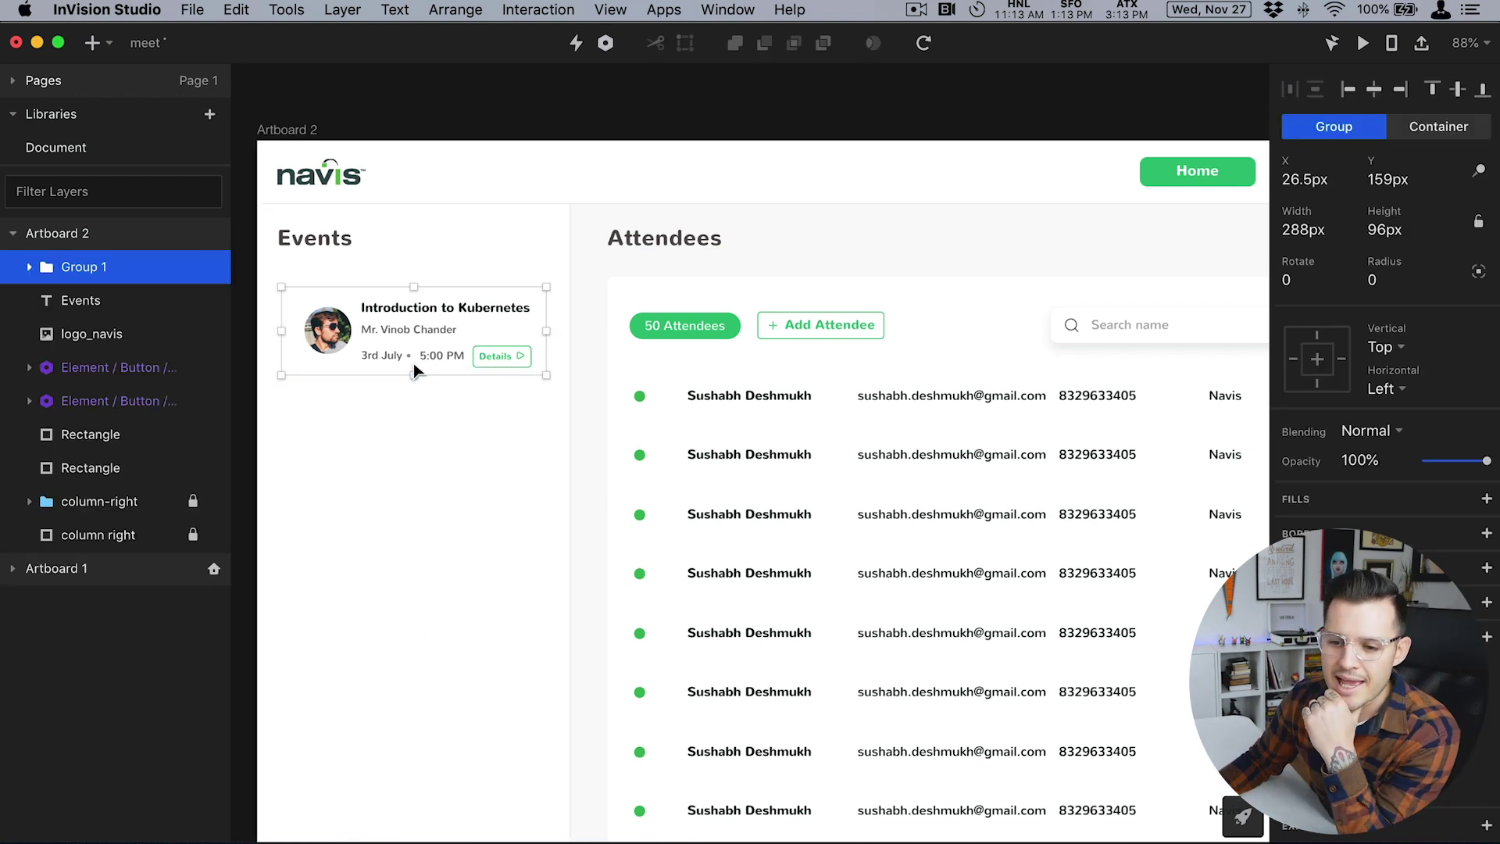
{"action": "key", "text": "super+0"}
{"action": "left_click_drag", "start_coordinate": [462, 366], "coordinate": [605, 400]}
{"action": "scroll", "coordinate": [606, 400], "scroll_direction": "left", "scroll_amount": 2}
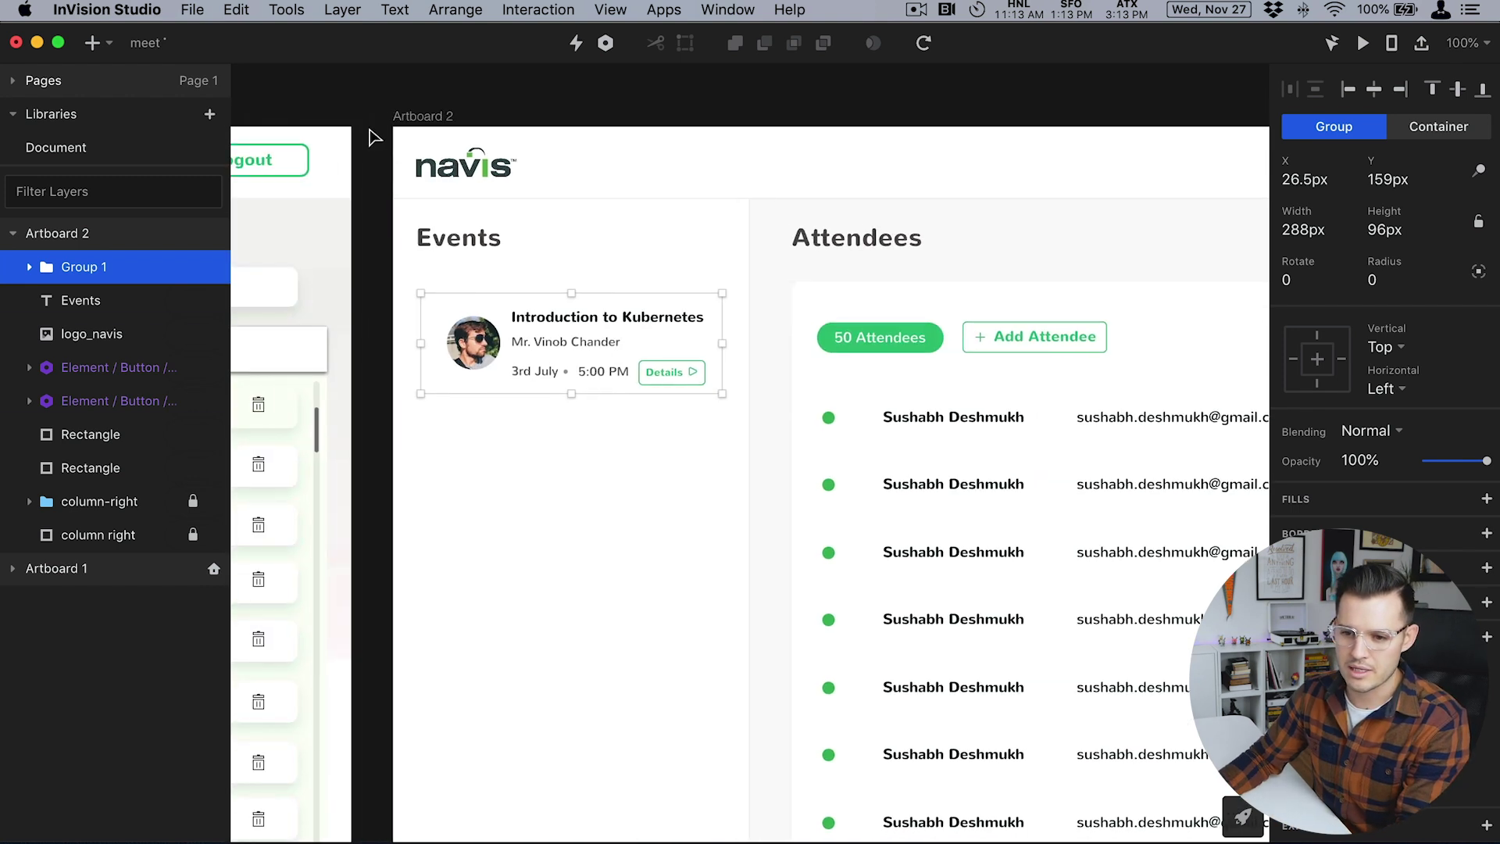
{"action": "left_click_drag", "start_coordinate": [374, 118], "coordinate": [867, 426]}
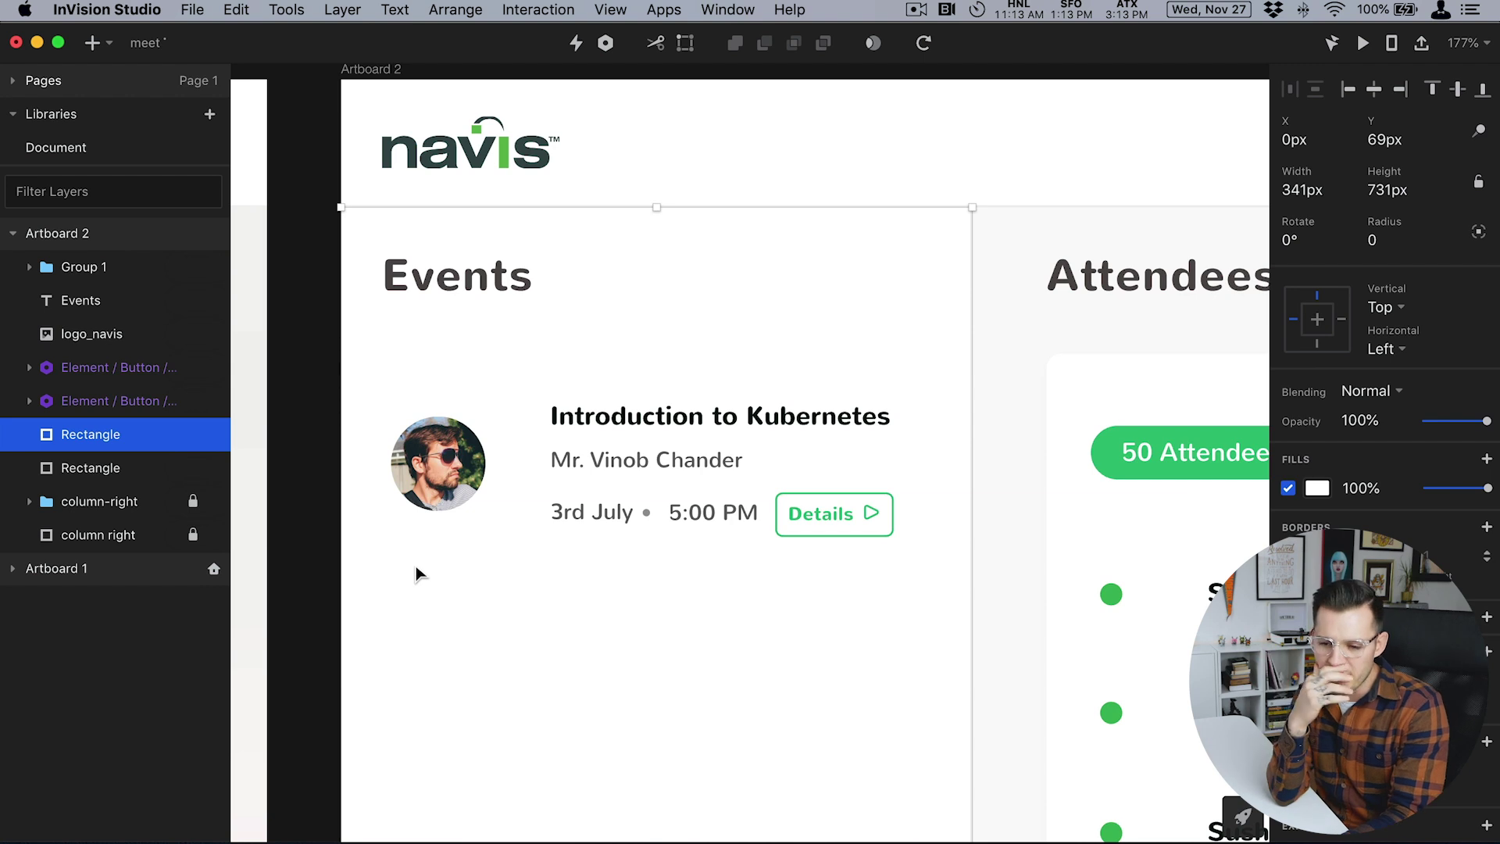
{"action": "scroll", "coordinate": [426, 560], "scroll_direction": "left", "scroll_amount": 20}
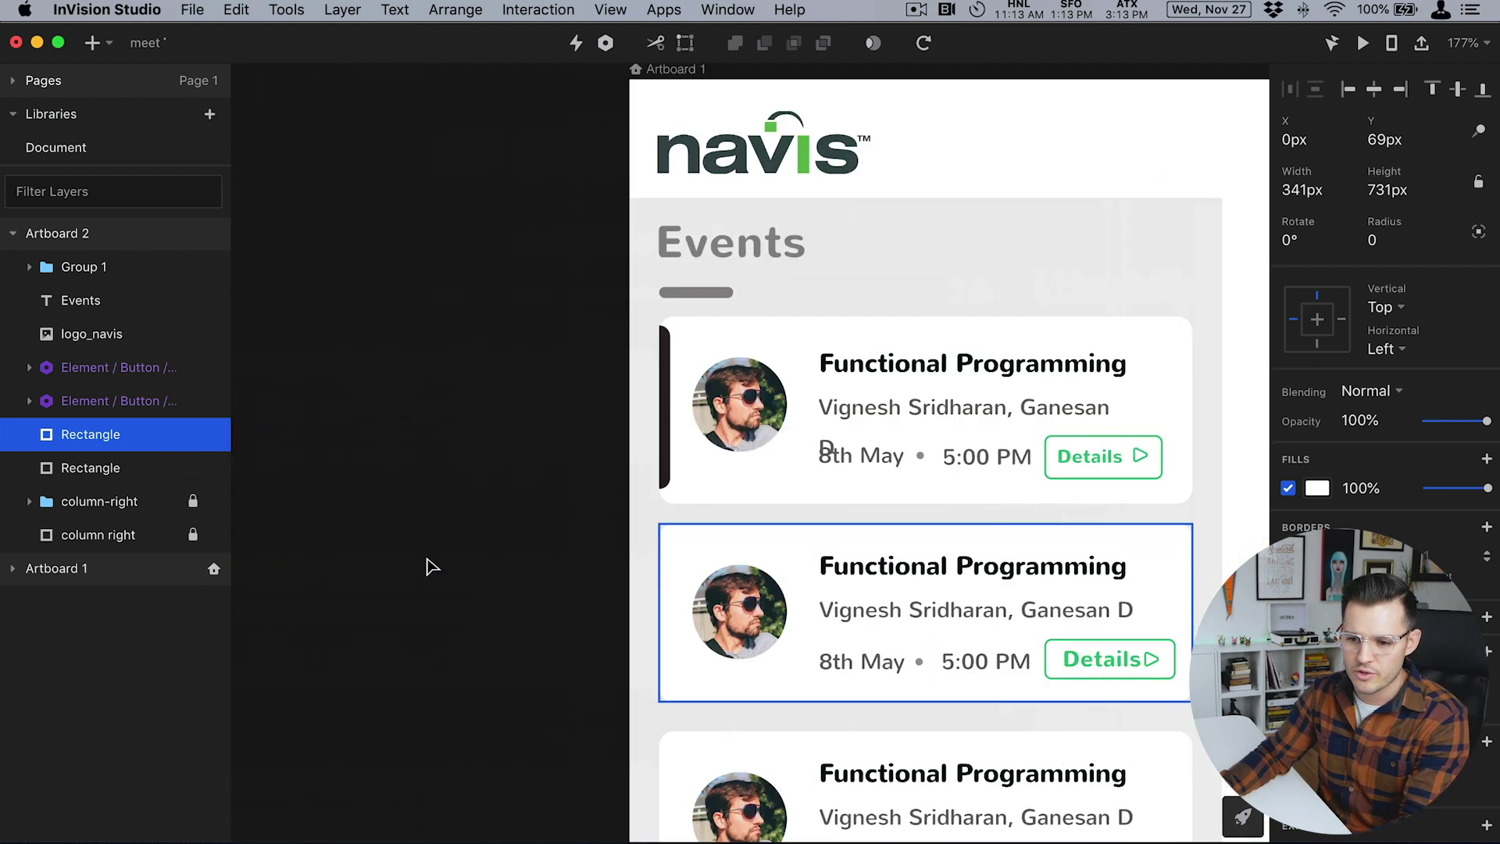
{"action": "scroll", "coordinate": [940, 583], "scroll_direction": "right", "scroll_amount": 4}
{"action": "scroll", "coordinate": [940, 583], "scroll_direction": "right", "scroll_amount": 15}
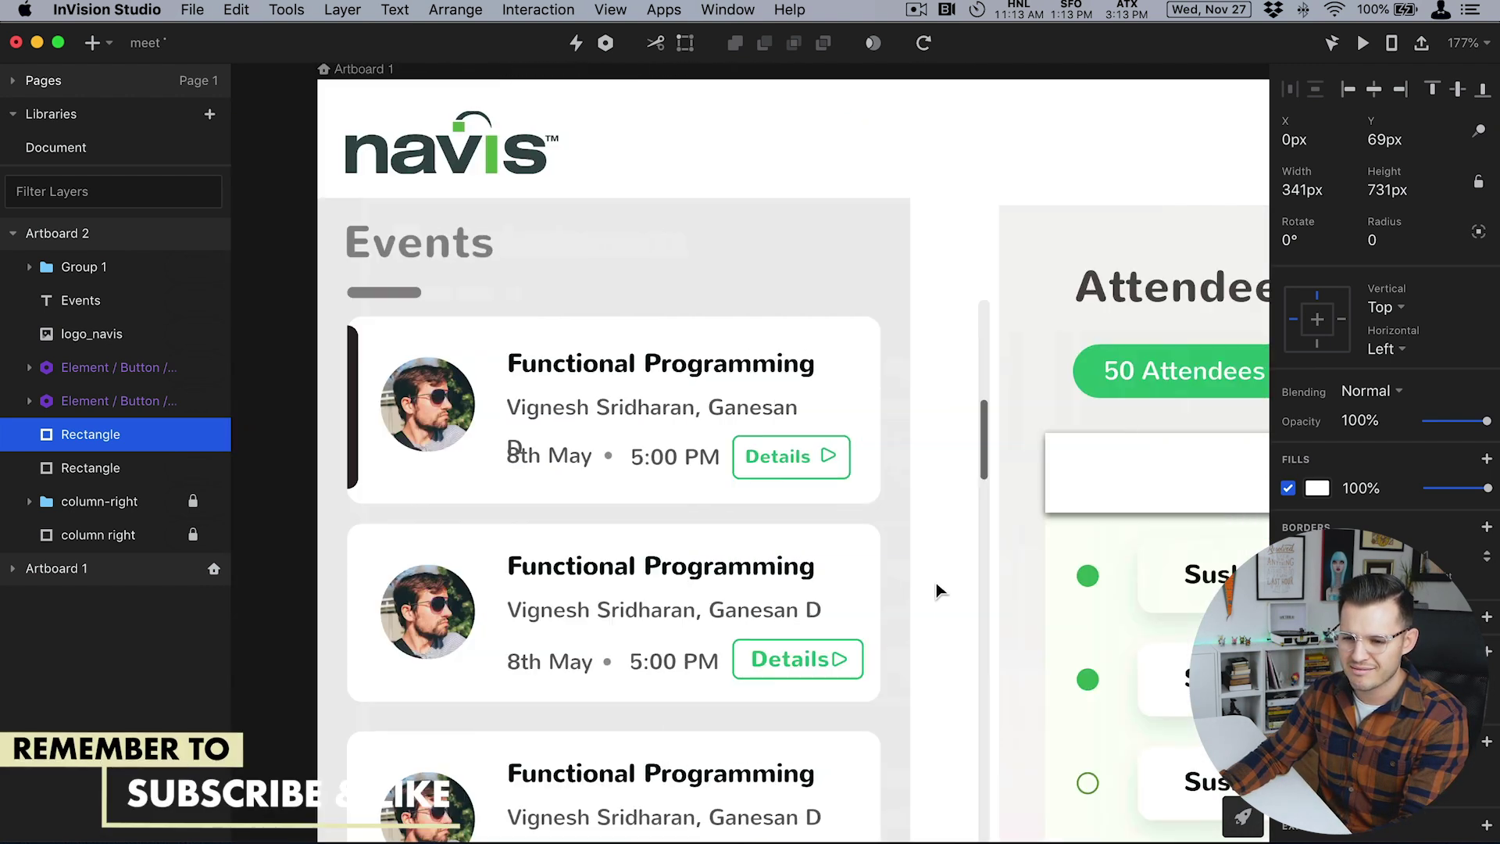
{"action": "scroll", "coordinate": [939, 582], "scroll_direction": "right", "scroll_amount": 5}
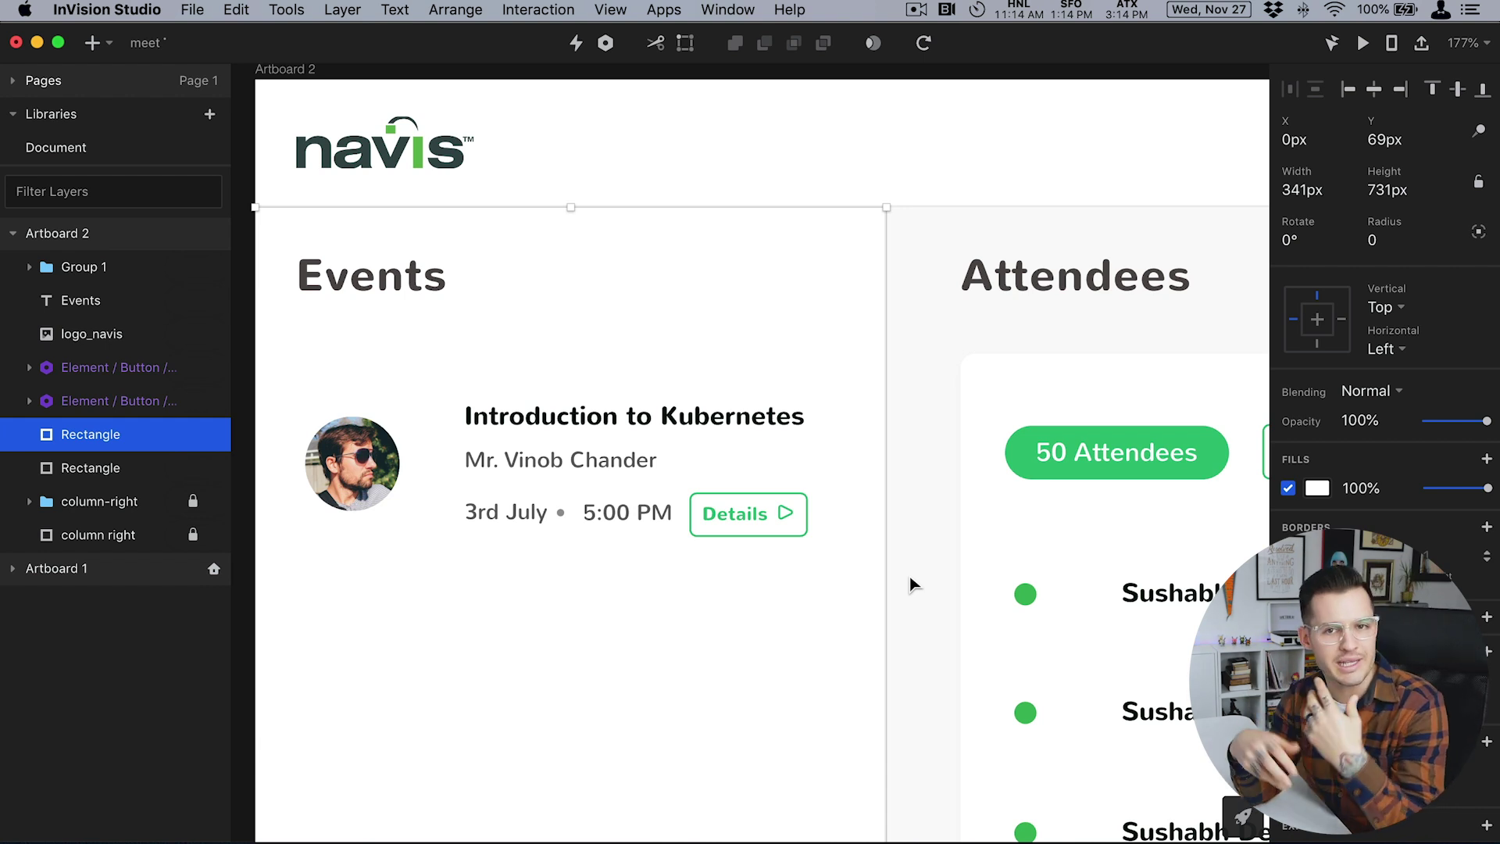
Shrink the avatar in the Introduction to Kubernetes entry to 40 × 40 px and move it to the entry's upper-left corner.
{"action": "double_click", "coordinate": [357, 457]}
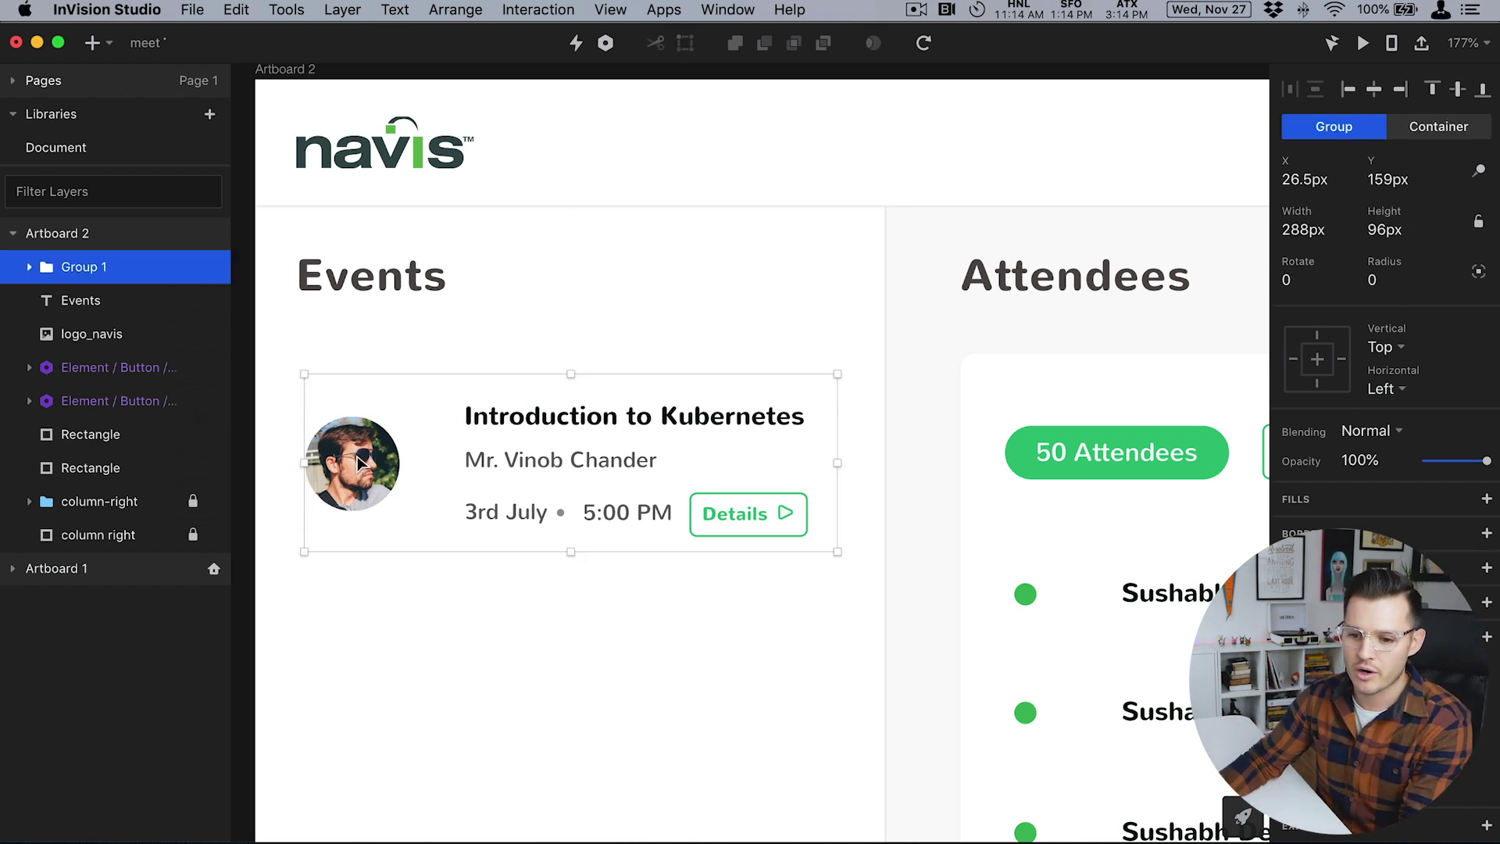
{"action": "left_click", "coordinate": [356, 456], "text": "super"}
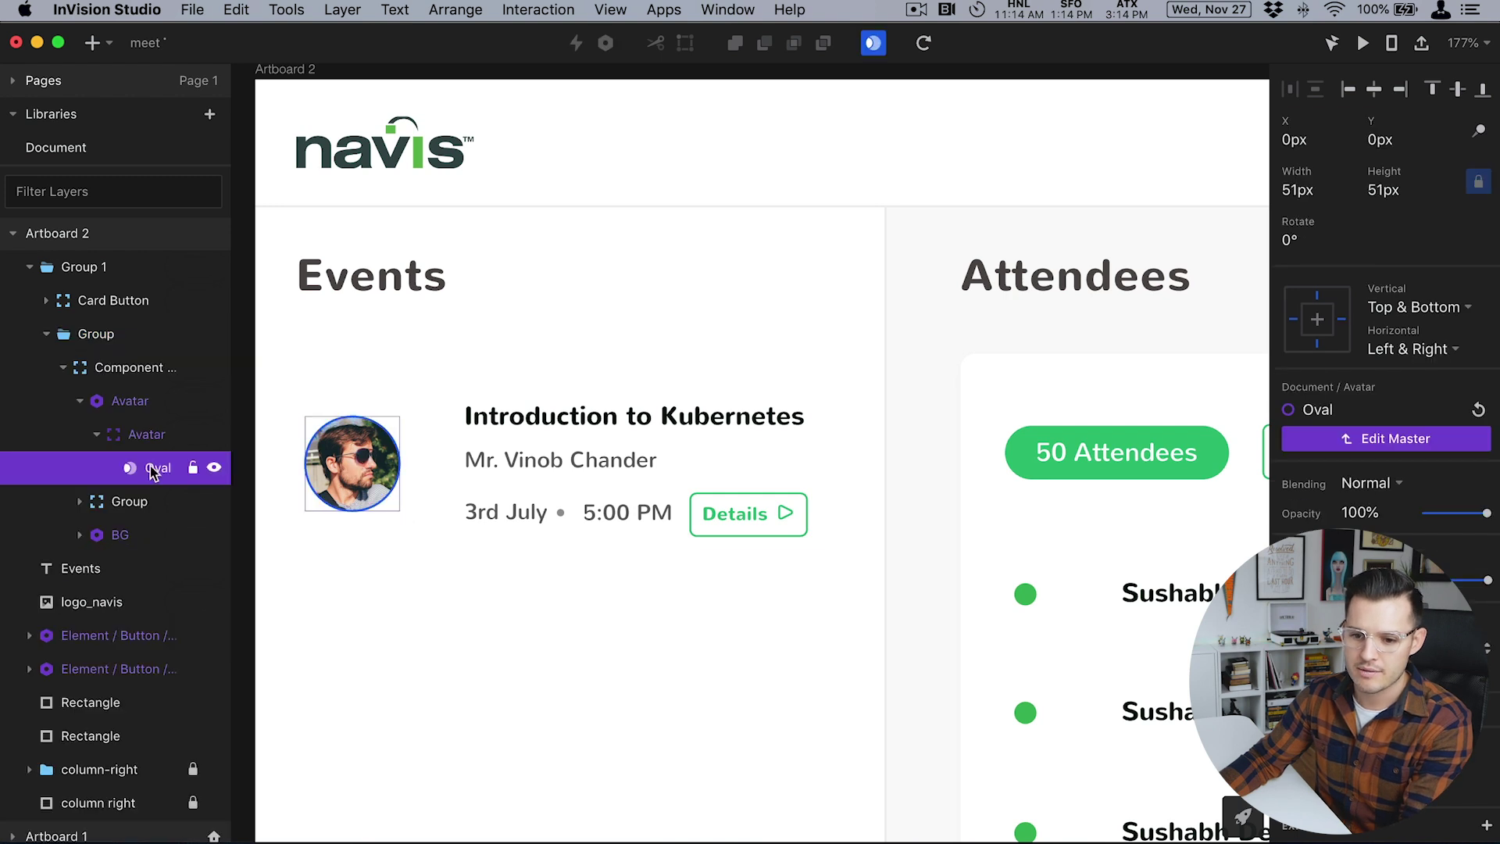
{"action": "left_click", "coordinate": [164, 434]}
{"action": "left_click", "coordinate": [163, 414]}
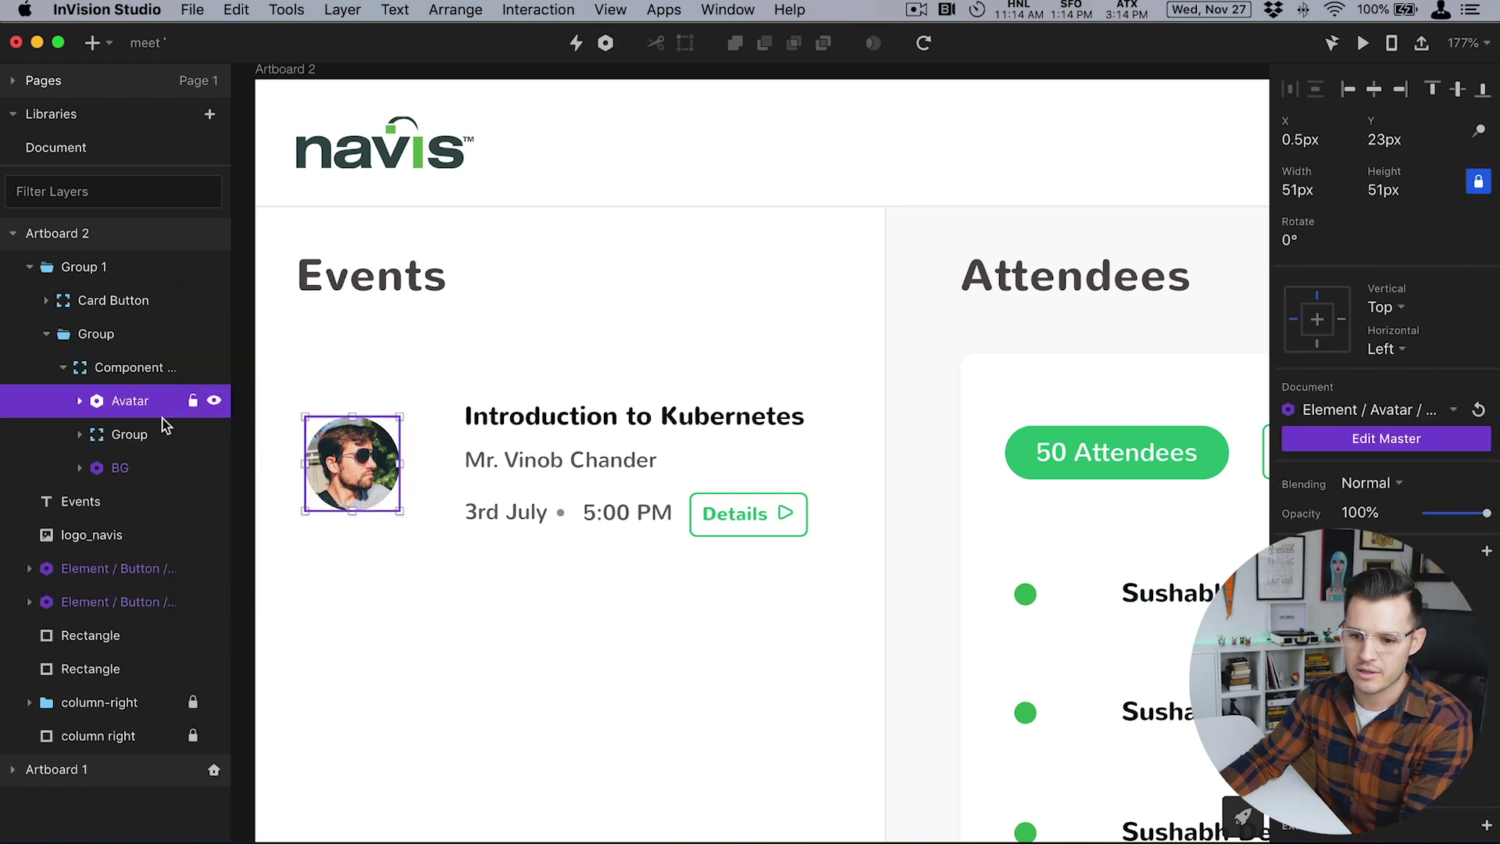
{"action": "left_click_drag", "start_coordinate": [397, 508], "coordinate": [344, 405]}
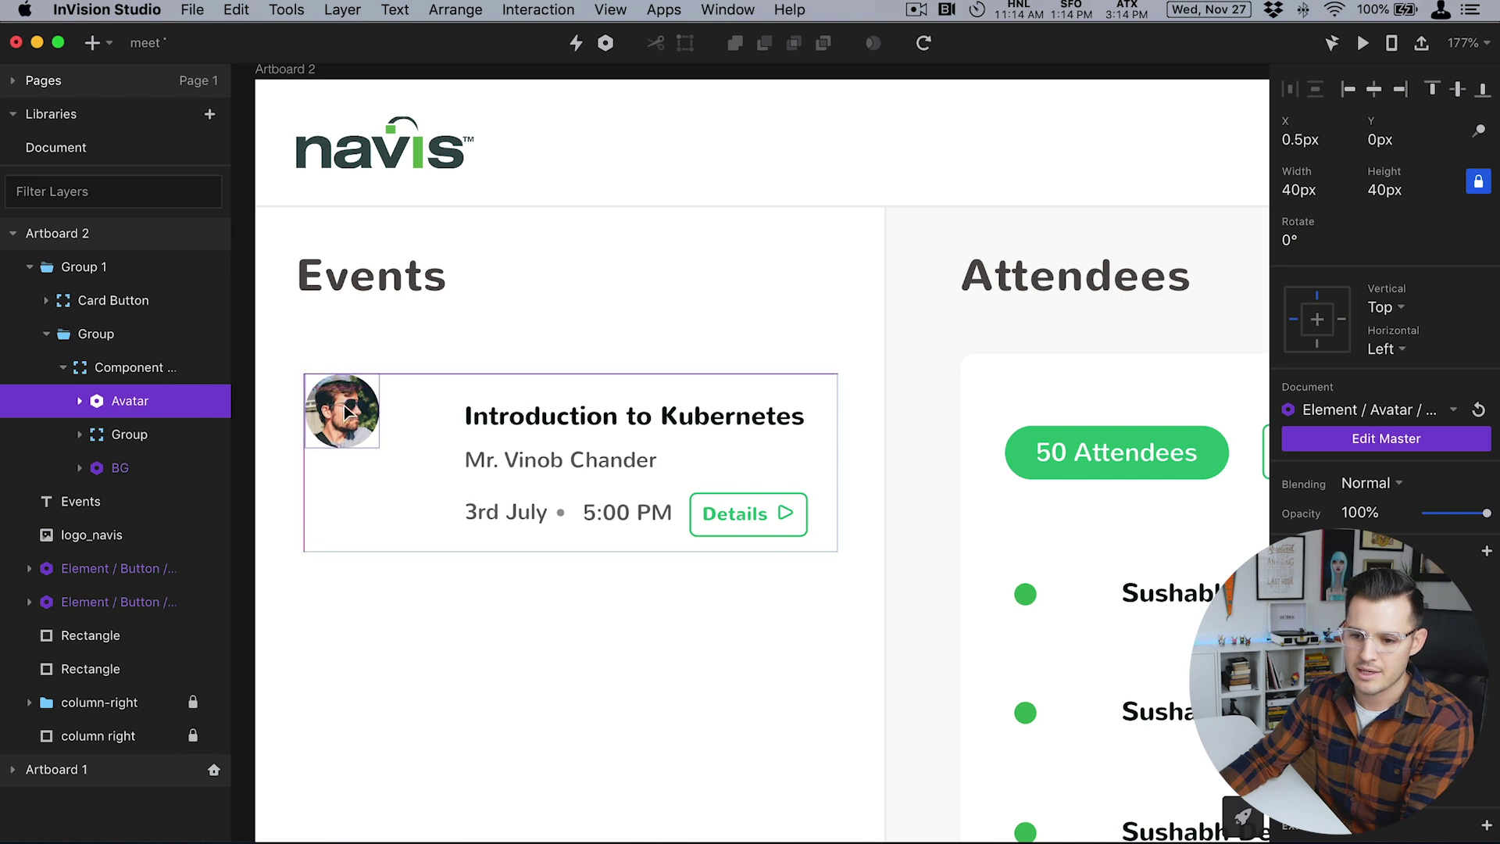
Move the Introduction to Kubernetes title and the speaker's name up level with the avatar and closer to it.
{"action": "left_click", "coordinate": [535, 406]}
{"action": "left_click_drag", "start_coordinate": [535, 403], "coordinate": [536, 396]}
{"action": "left_click_drag", "start_coordinate": [519, 455], "coordinate": [519, 432]}
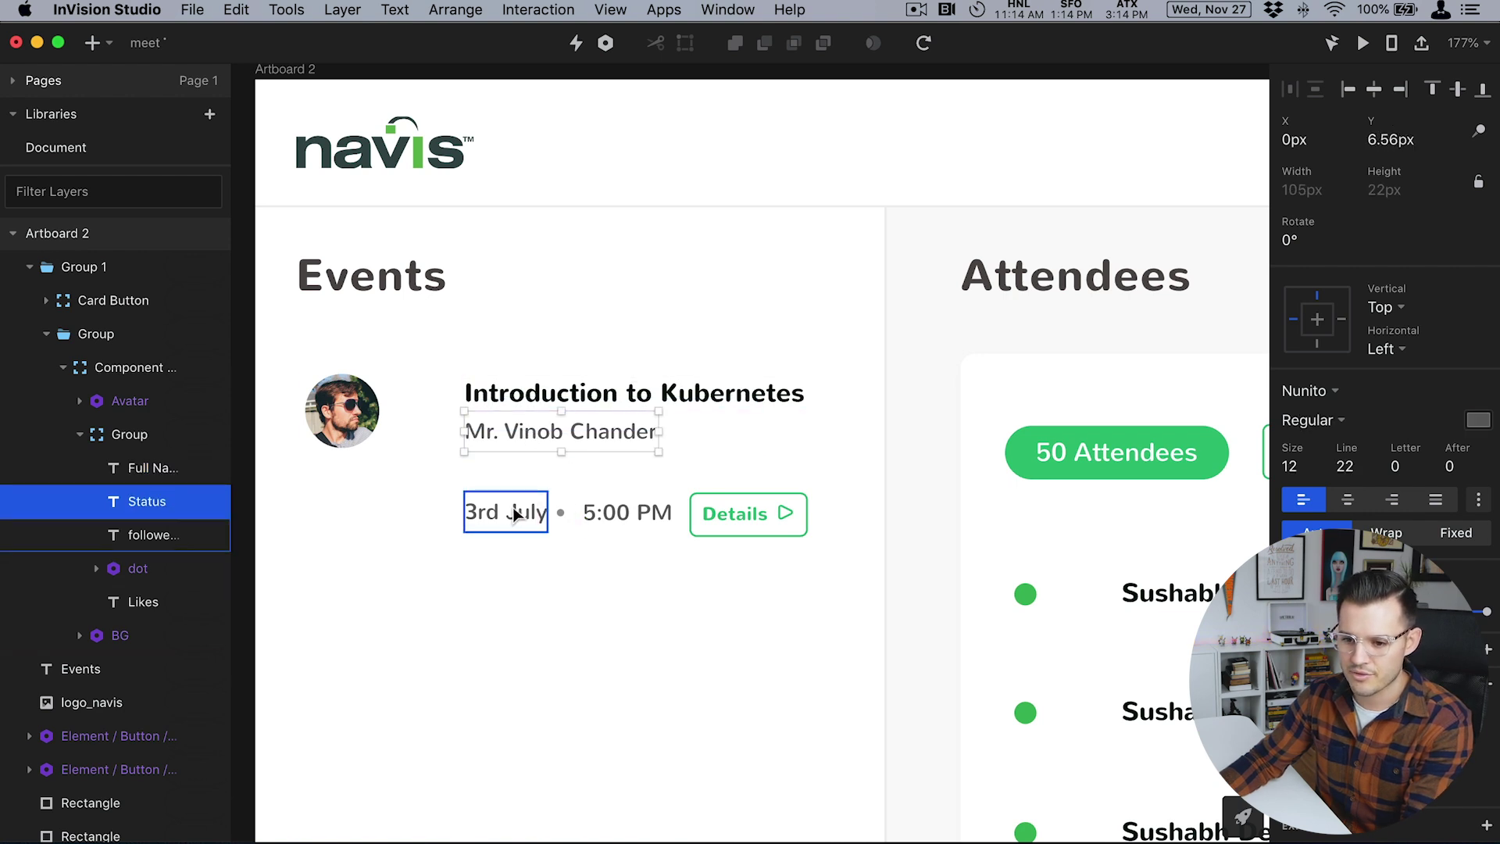
{"action": "left_click", "coordinate": [515, 399], "text": "shift"}
{"action": "left_click_drag", "start_coordinate": [515, 400], "coordinate": [470, 400]}
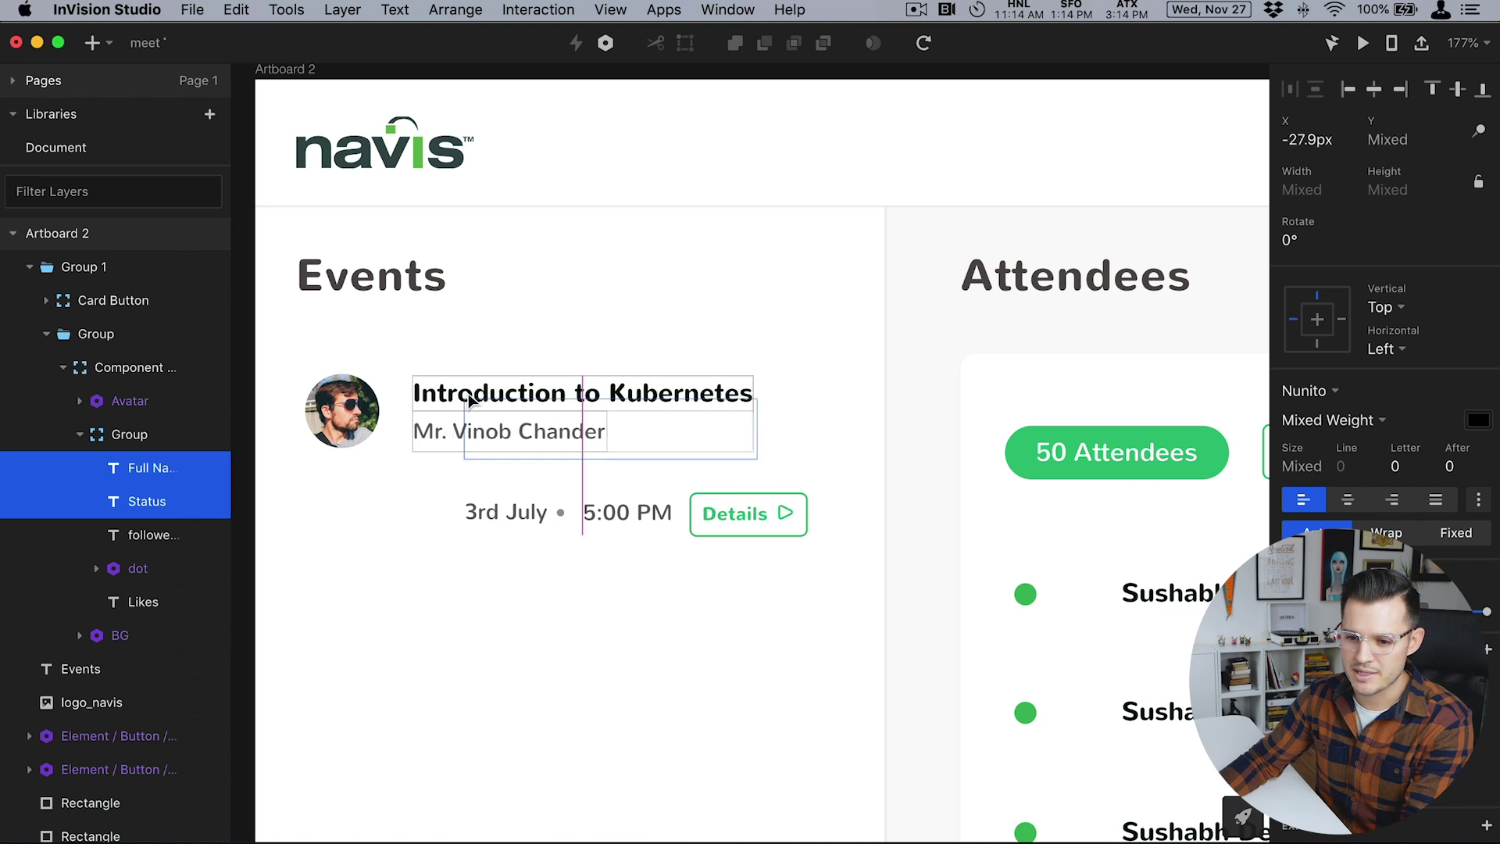
Align the date, dot and time with the title's left edge and move the Details button to the entry's right edge.
{"action": "left_click", "coordinate": [598, 511]}
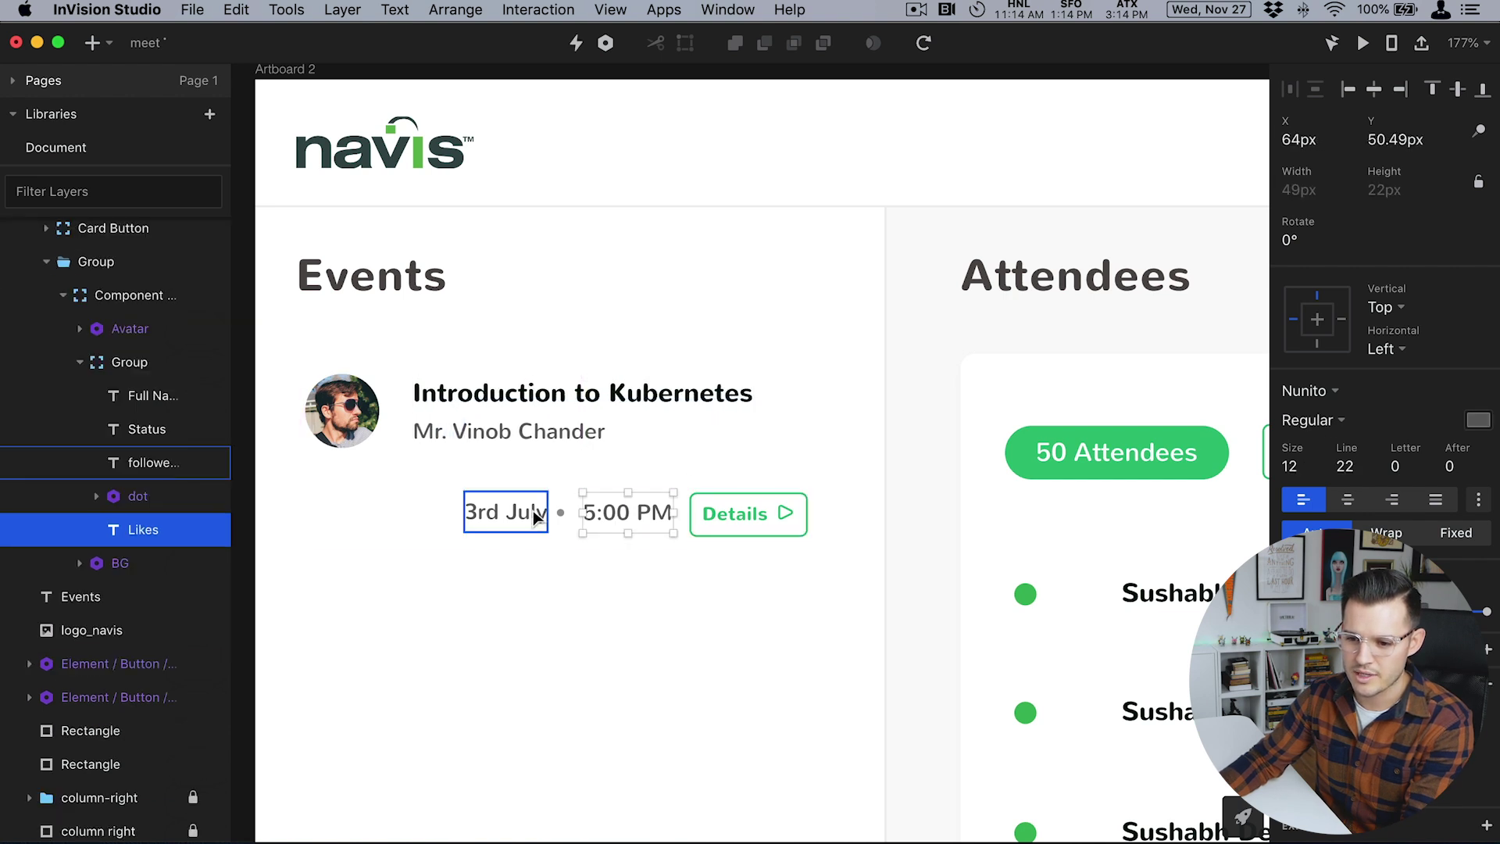
{"action": "left_click", "coordinate": [536, 513], "text": "shift"}
{"action": "left_click", "coordinate": [559, 513], "text": "shift"}
{"action": "left_click_drag", "start_coordinate": [559, 512], "coordinate": [537, 515]}
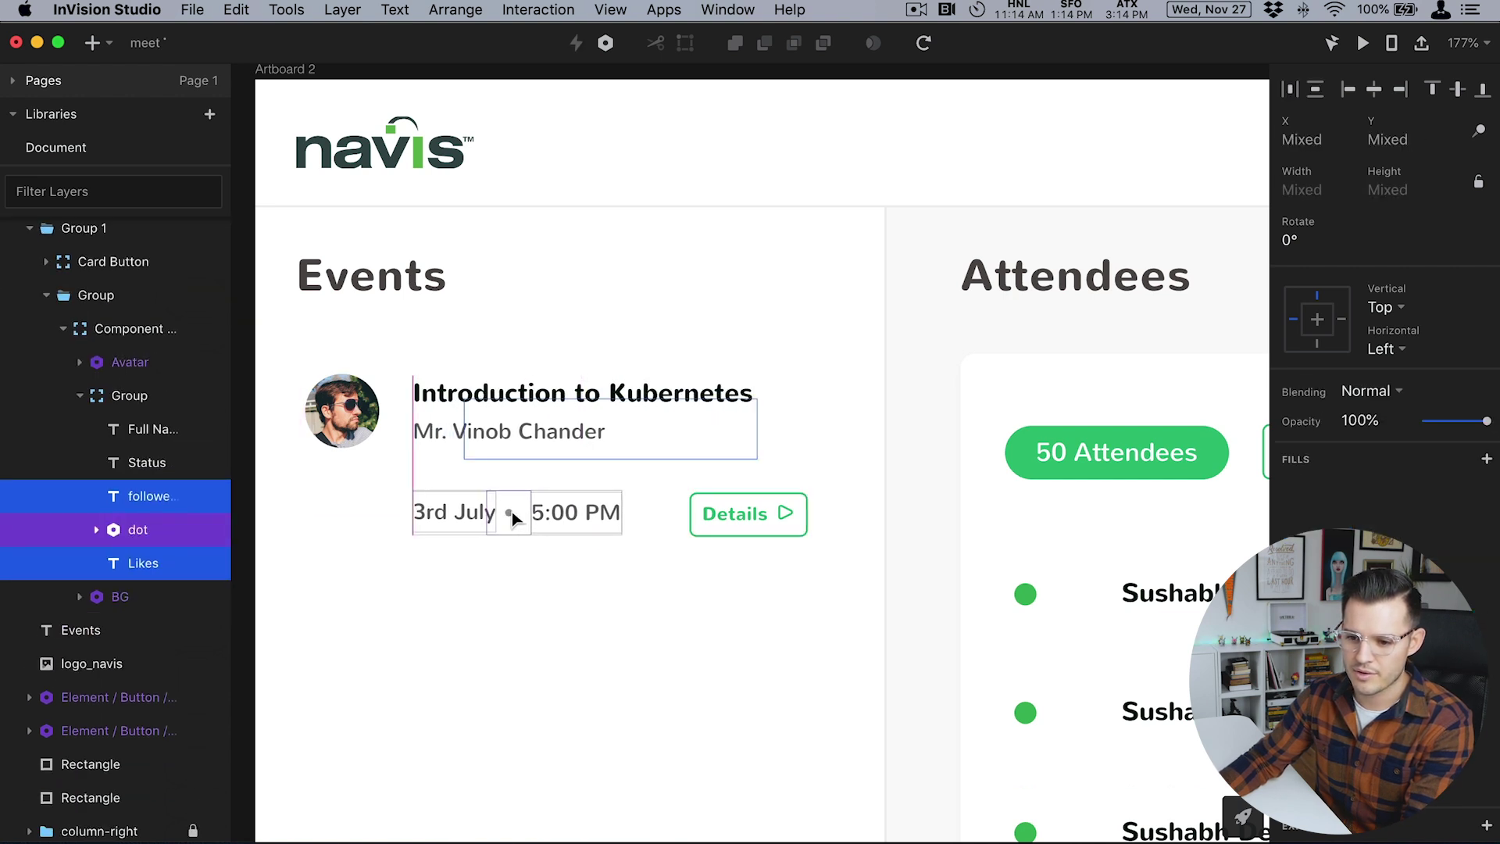
{"action": "left_click", "coordinate": [755, 528]}
{"action": "left_click_drag", "start_coordinate": [754, 528], "coordinate": [786, 531]}
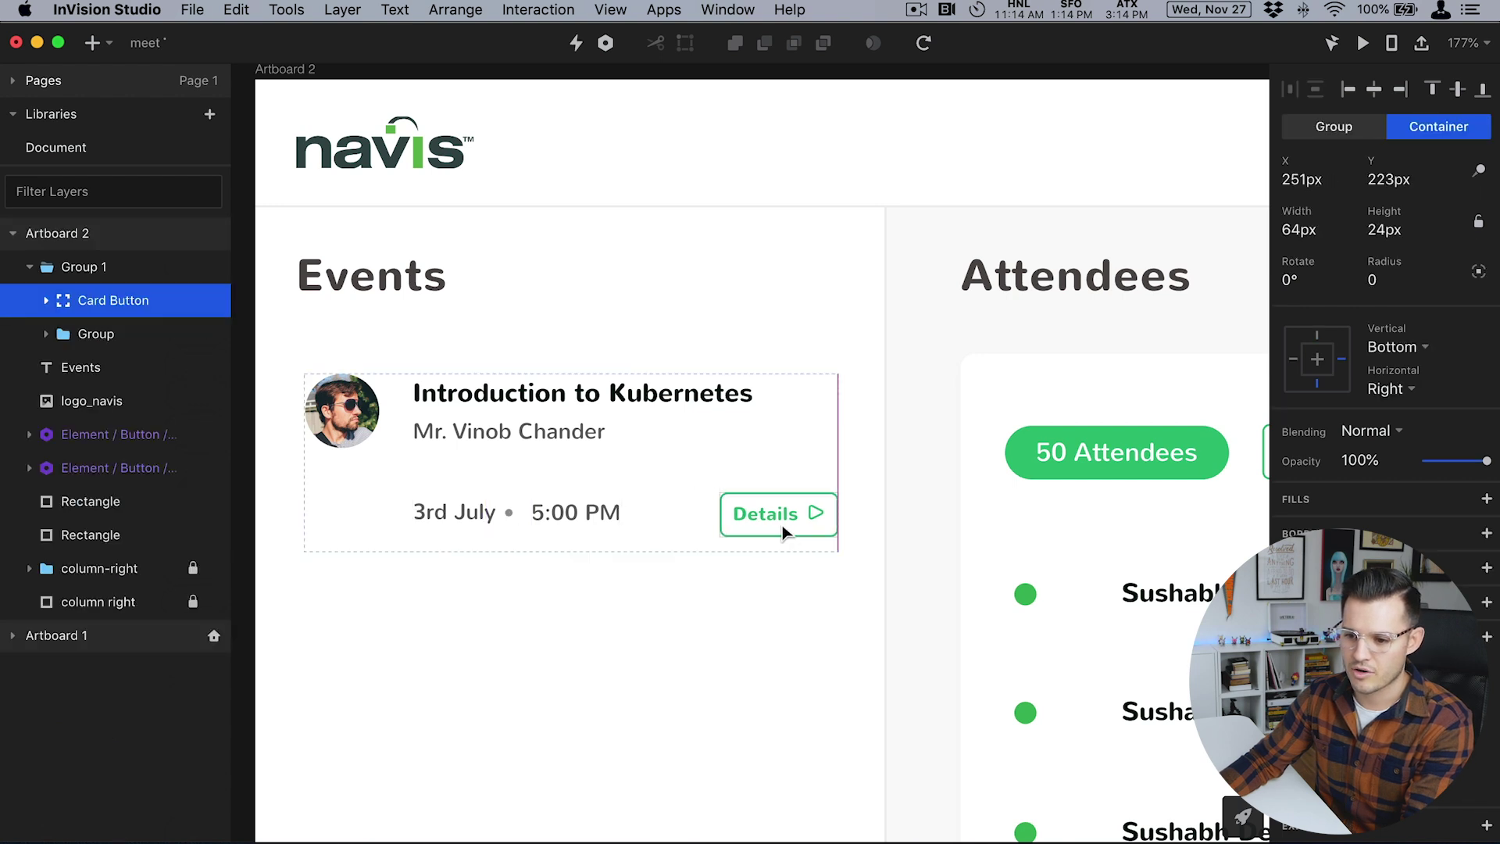
{"action": "left_click", "coordinate": [710, 623]}
Replace the entry's background with a 341 × 126 px rectangle sent behind its contents at X -26.5 px, Y -17 px.
{"action": "left_click", "coordinate": [466, 422]}
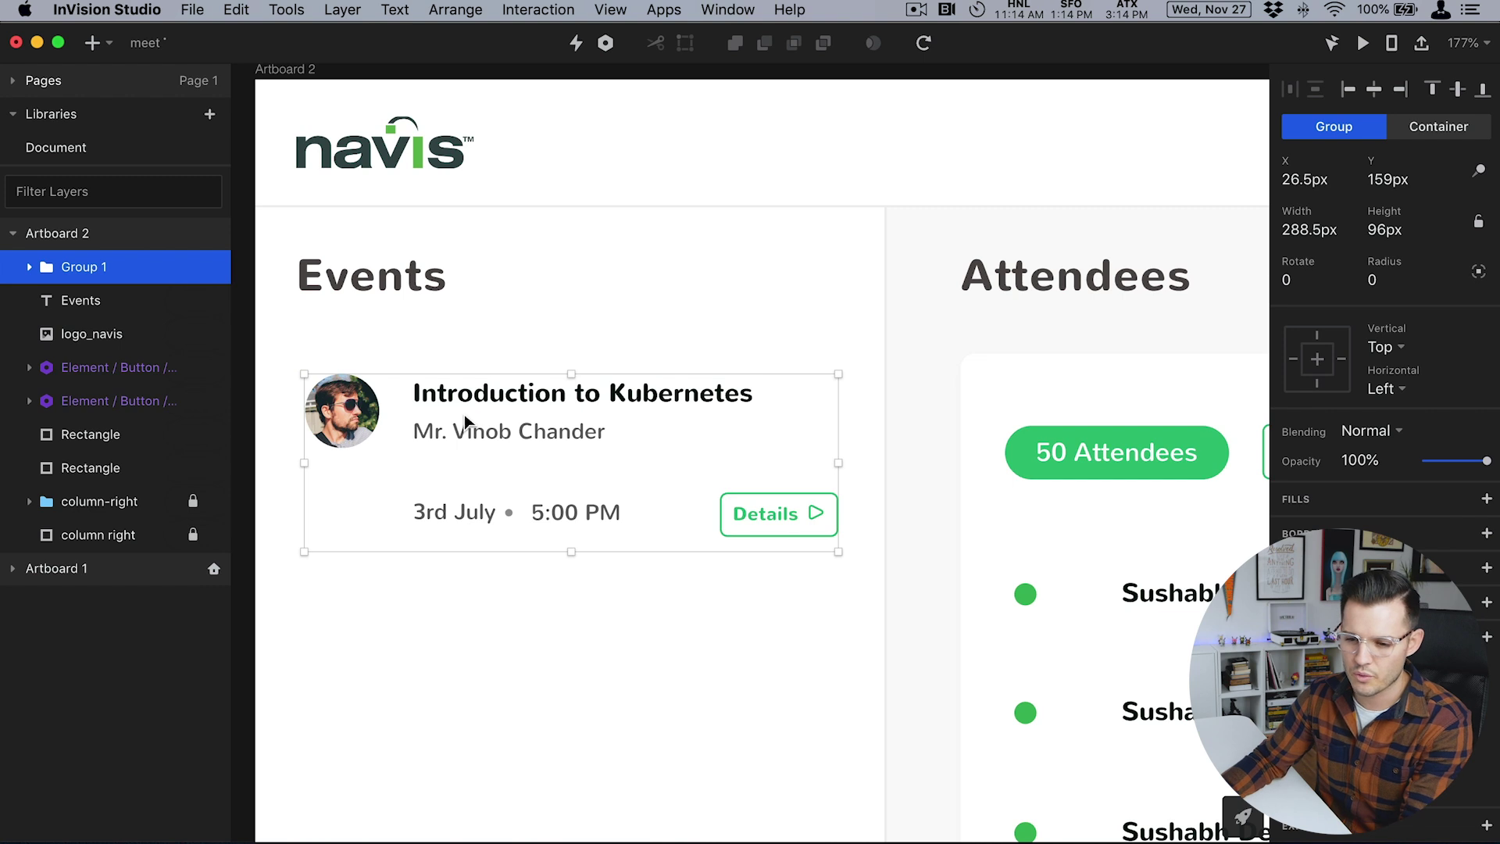
{"action": "left_click", "coordinate": [768, 442], "text": "super"}
{"action": "left_click", "coordinate": [341, 410], "text": "super"}
{"action": "key", "text": "r"}
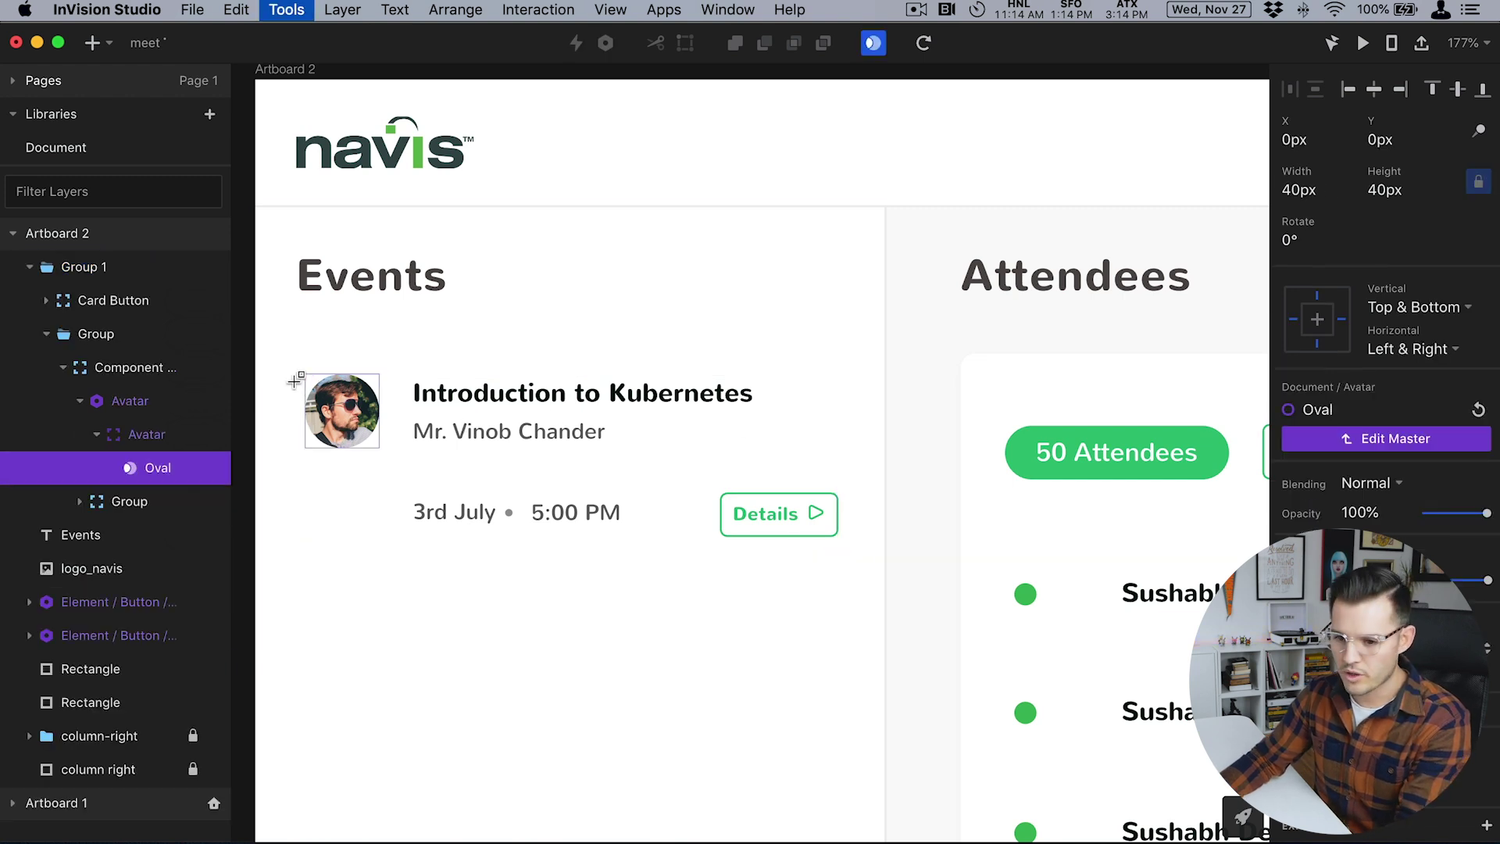
{"action": "left_click_drag", "start_coordinate": [257, 334], "coordinate": [874, 564]}
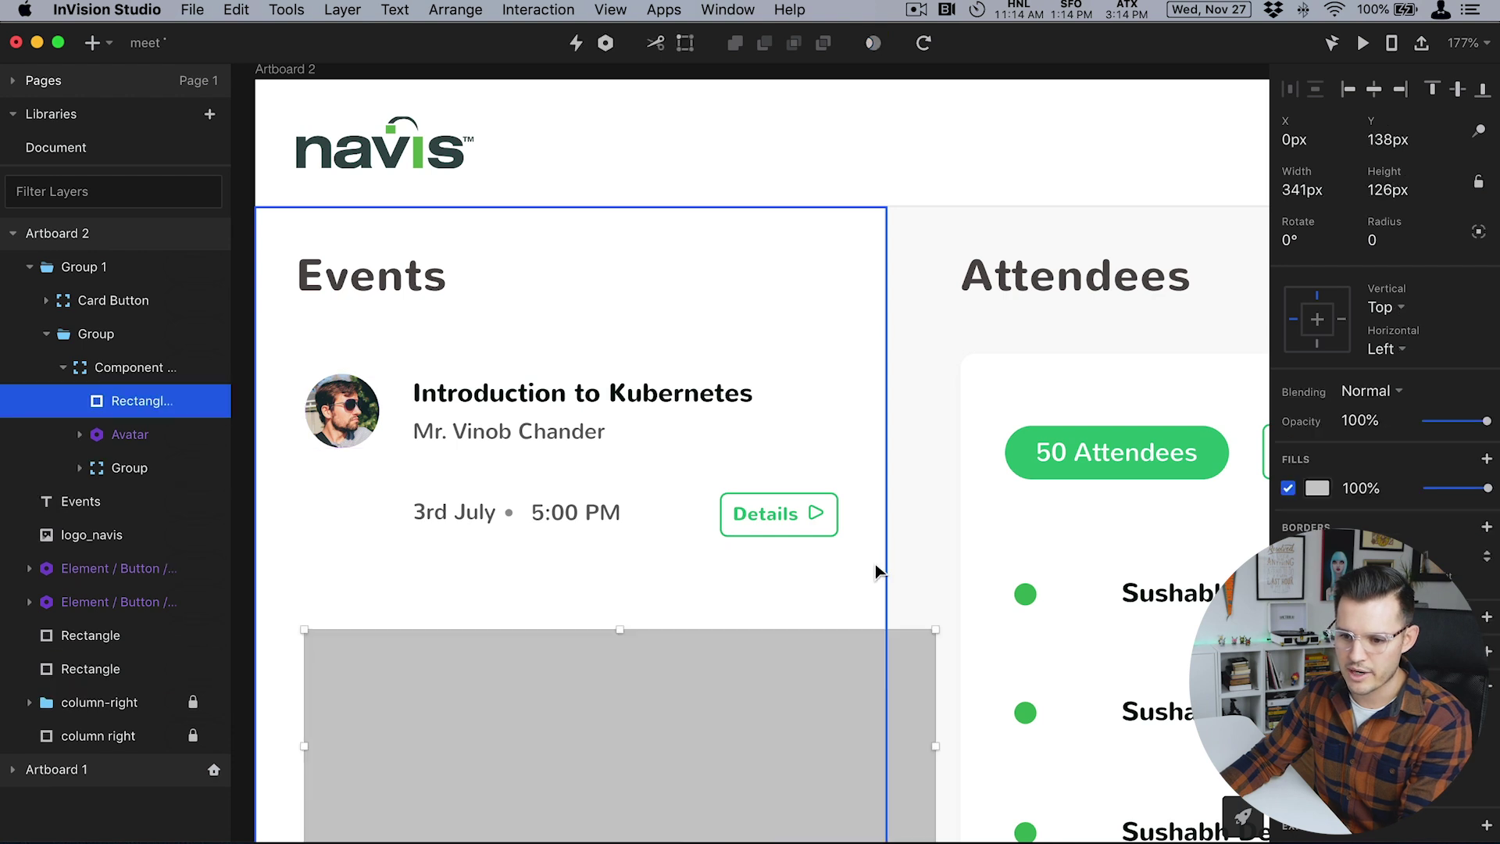
{"action": "left_click_drag", "start_coordinate": [602, 673], "coordinate": [542, 411]}
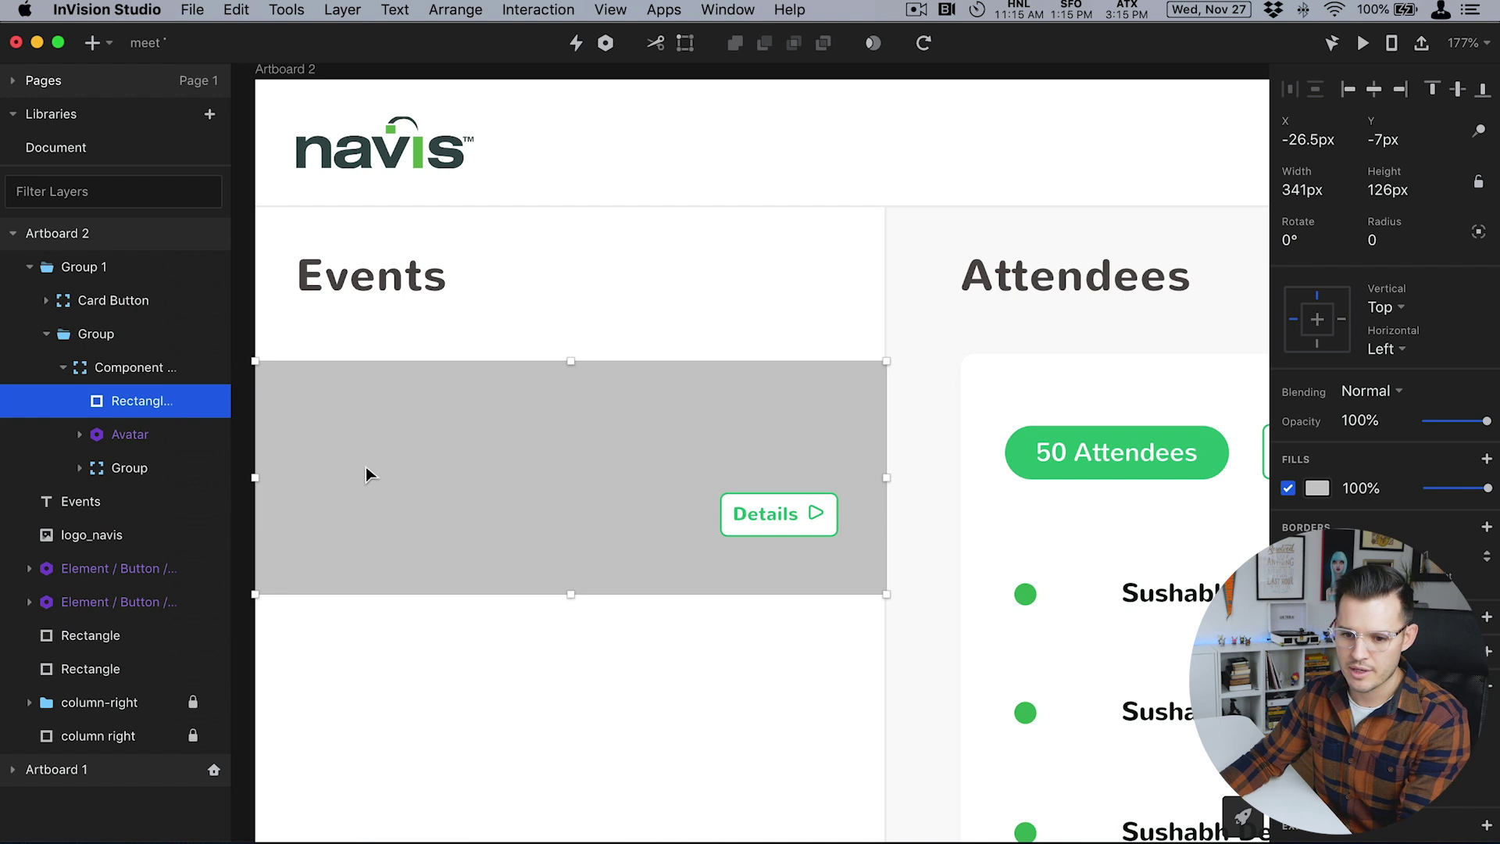
{"action": "key", "text": "super+shift+bracketleft"}
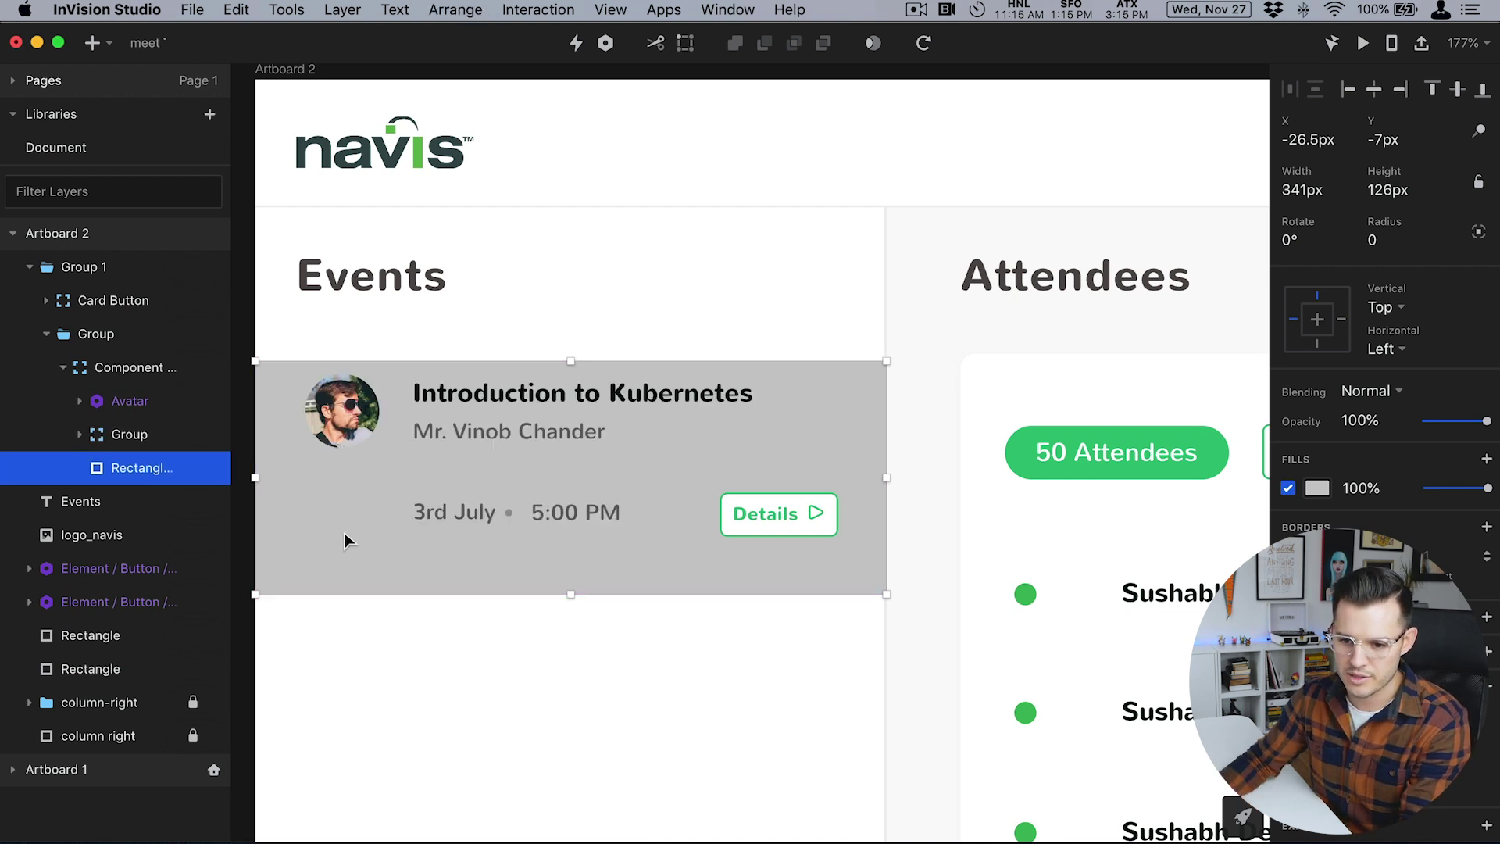
{"action": "left_click_drag", "start_coordinate": [344, 533], "coordinate": [335, 521]}
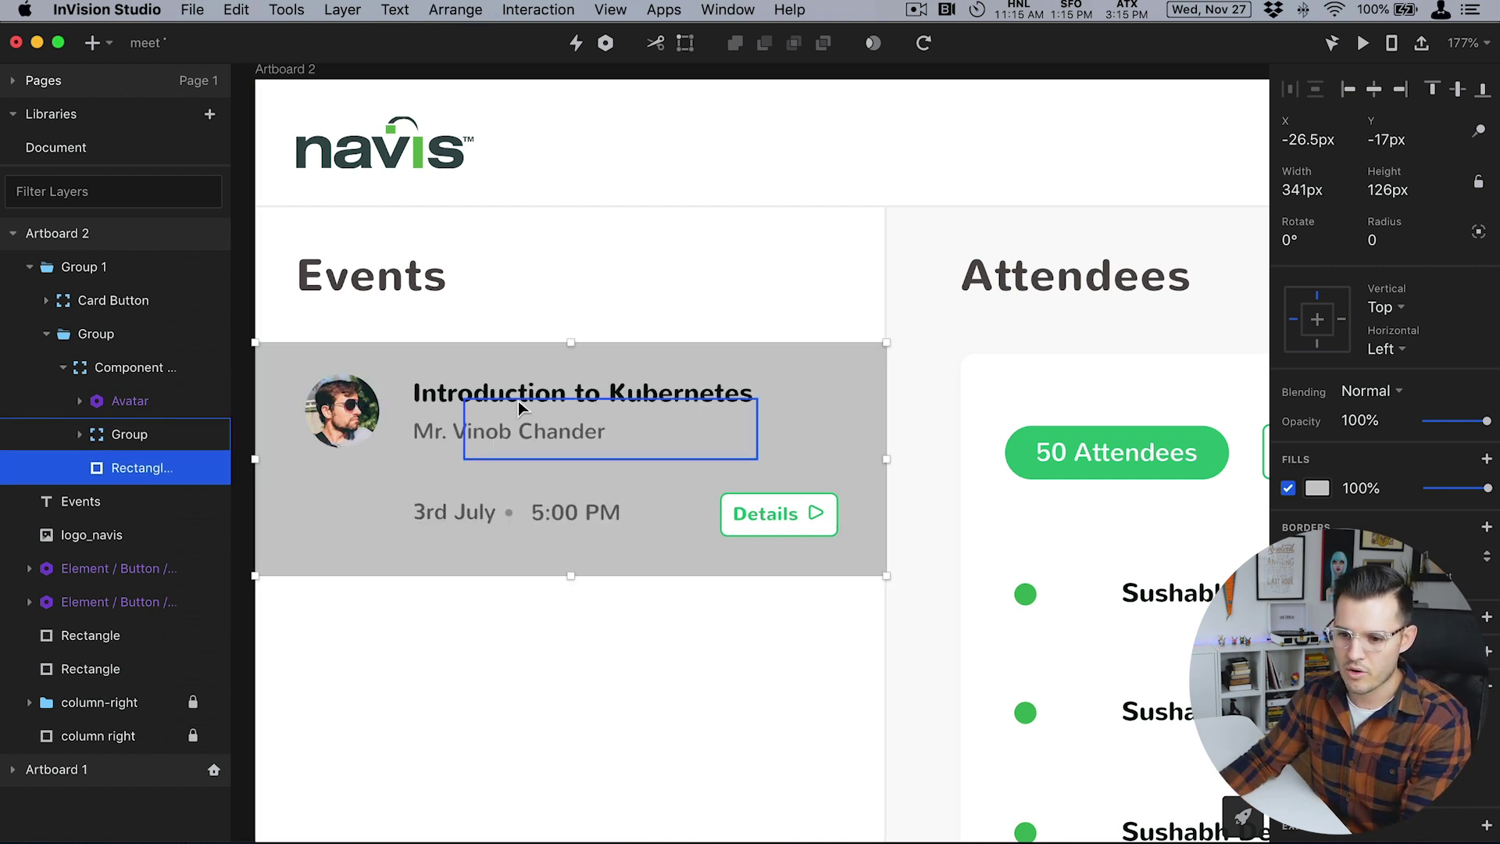
{"action": "left_click_drag", "start_coordinate": [323, 554], "coordinate": [366, 558]}
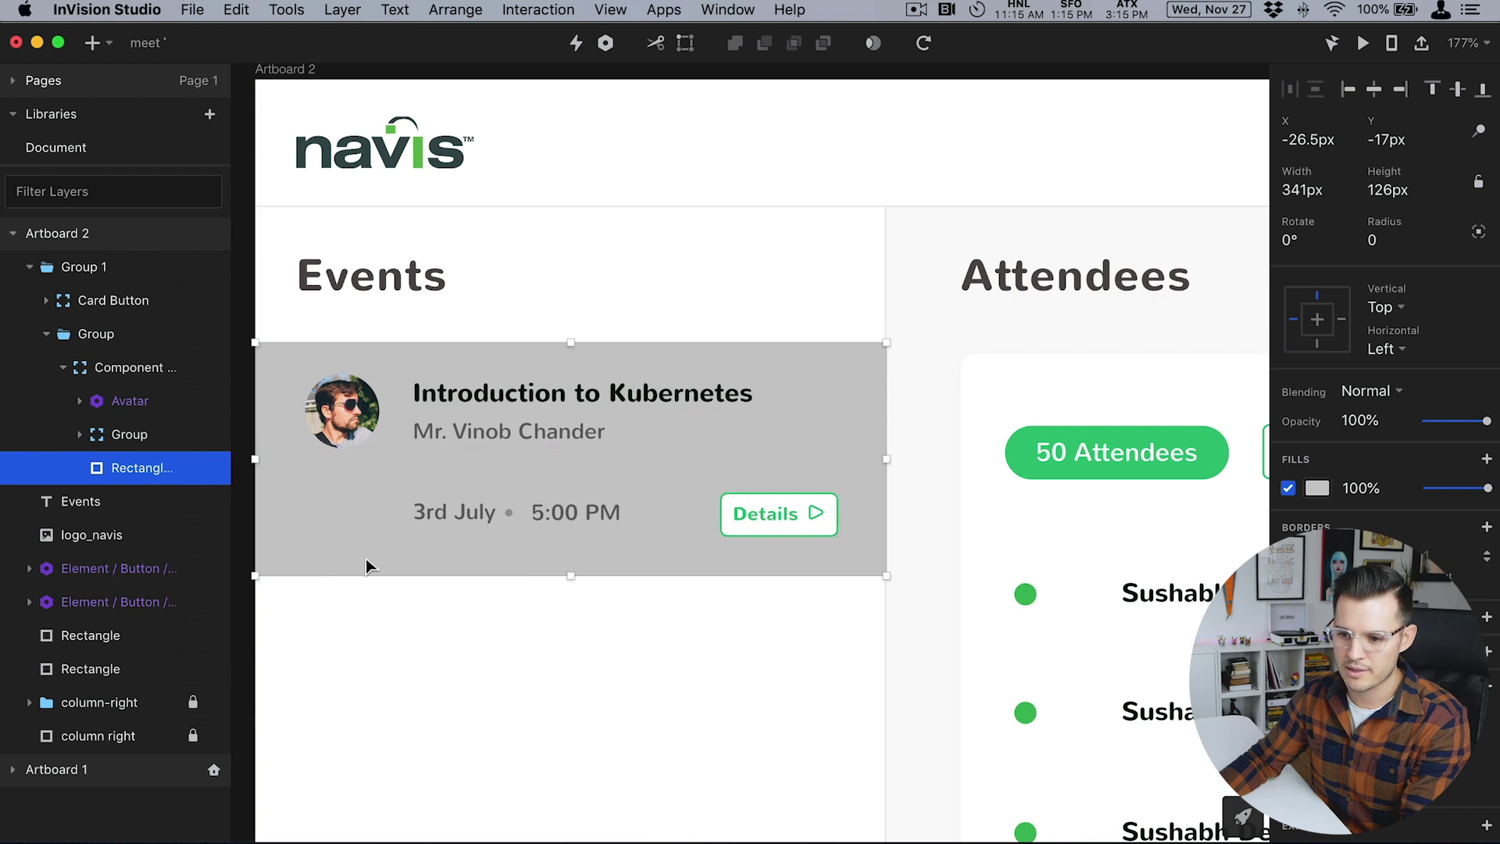
Make the entry's background rectangle white with a thin light-grey dividing line along its lower edge.
{"action": "left_click", "coordinate": [1327, 486]}
{"action": "left_click_drag", "start_coordinate": [1281, 547], "coordinate": [1173, 447]}
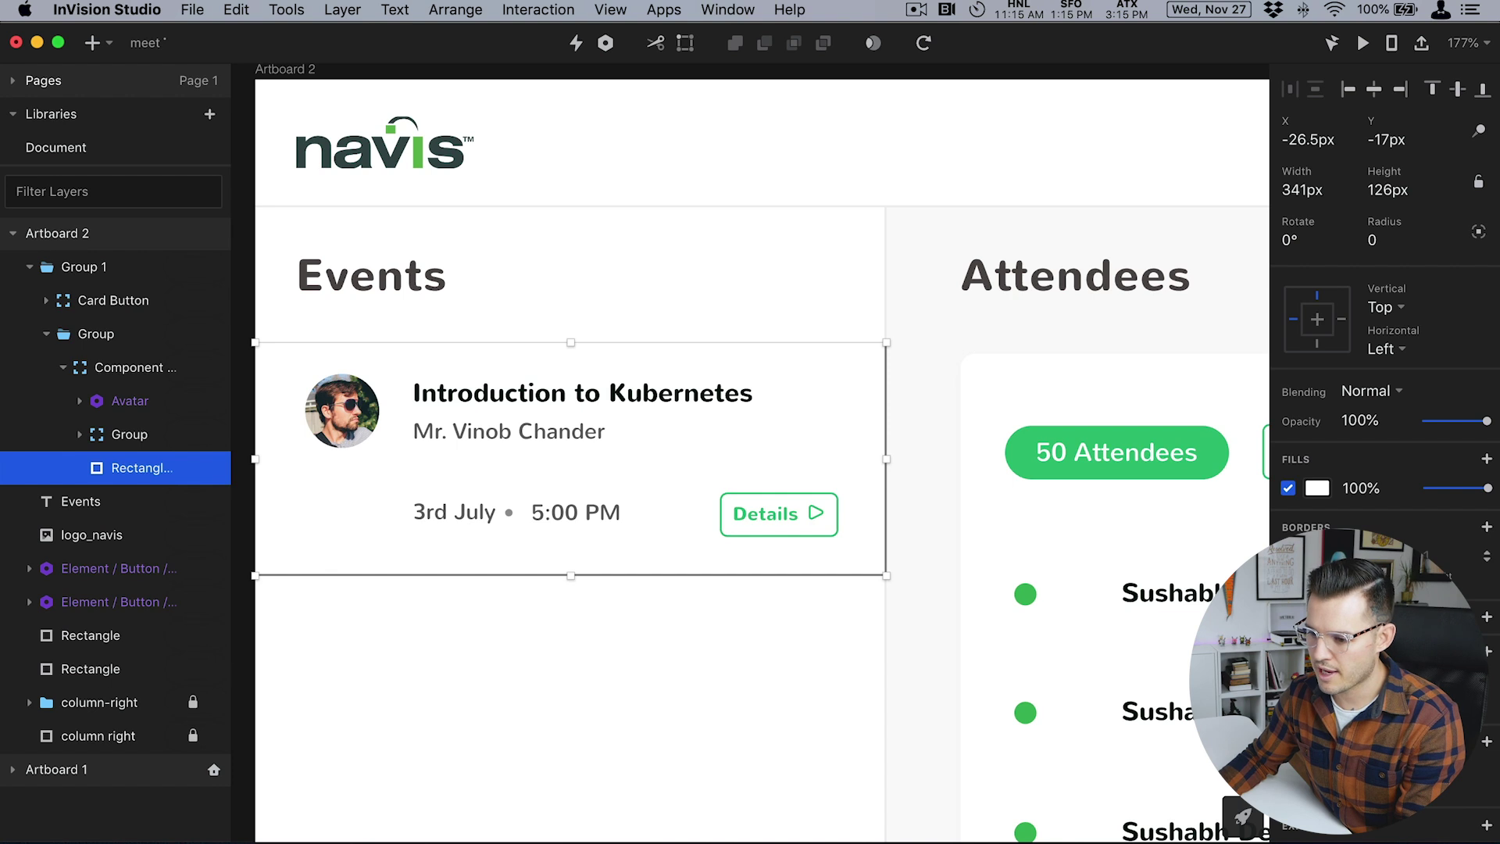
{"action": "left_click", "coordinate": [1316, 488]}
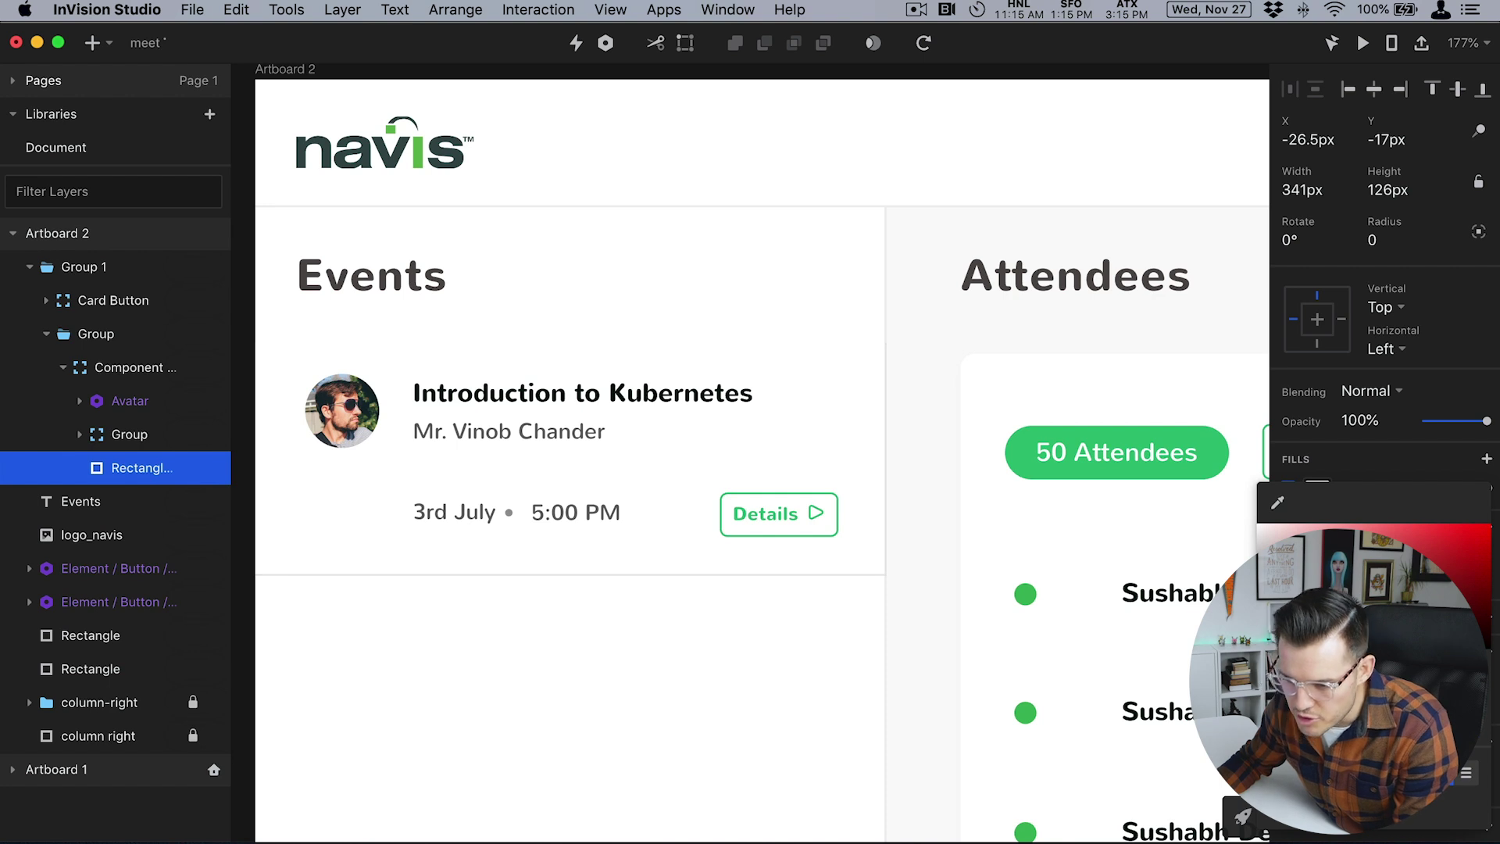
{"action": "left_click", "coordinate": [912, 351]}
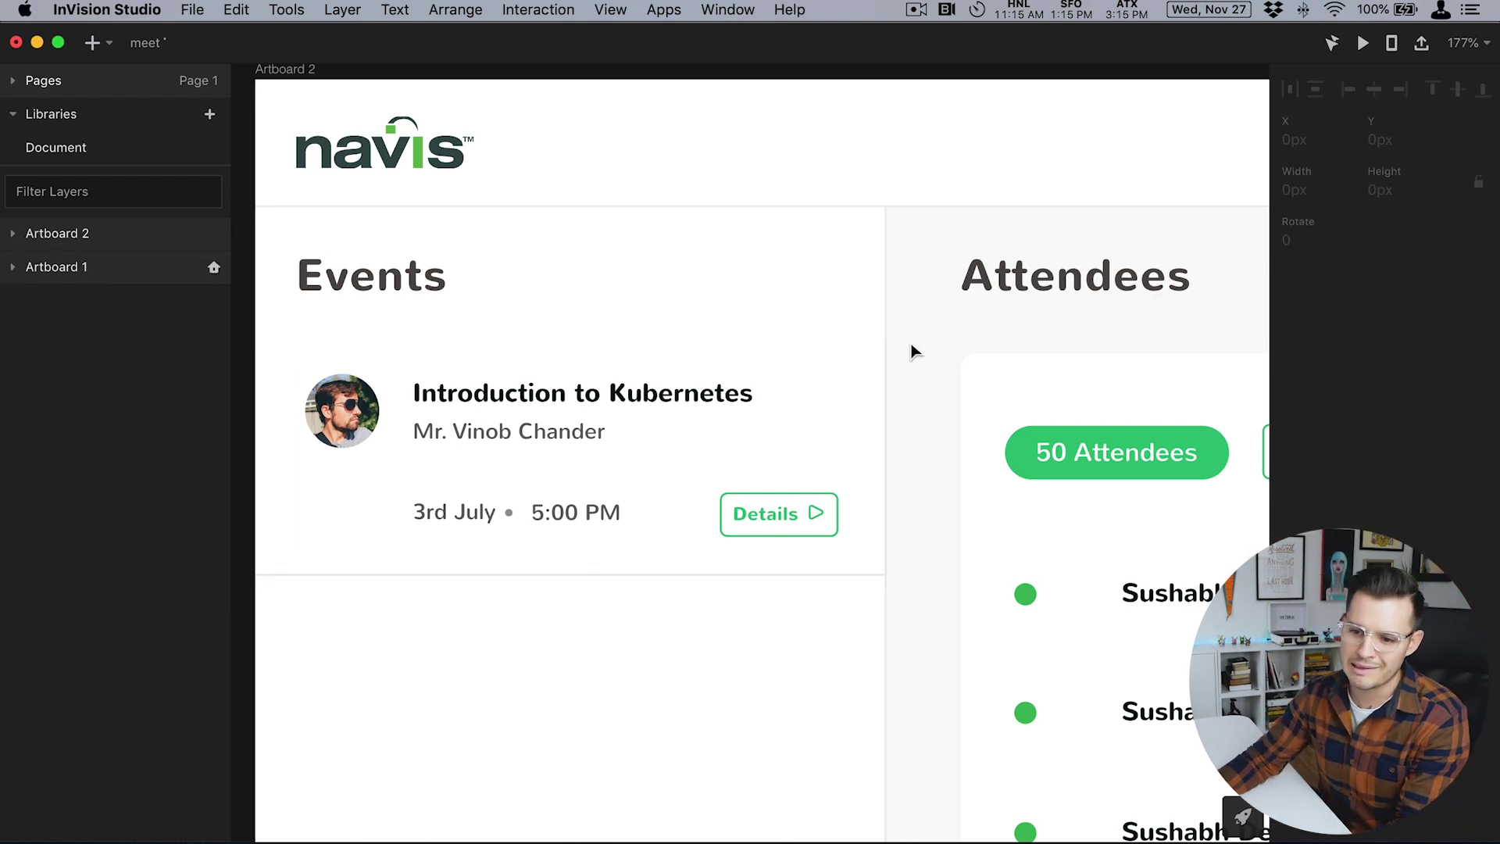
Rename the Introduction to Kubernetes entry's group as card.
{"action": "left_click", "coordinate": [552, 428]}
{"action": "left_click", "coordinate": [30, 267]}
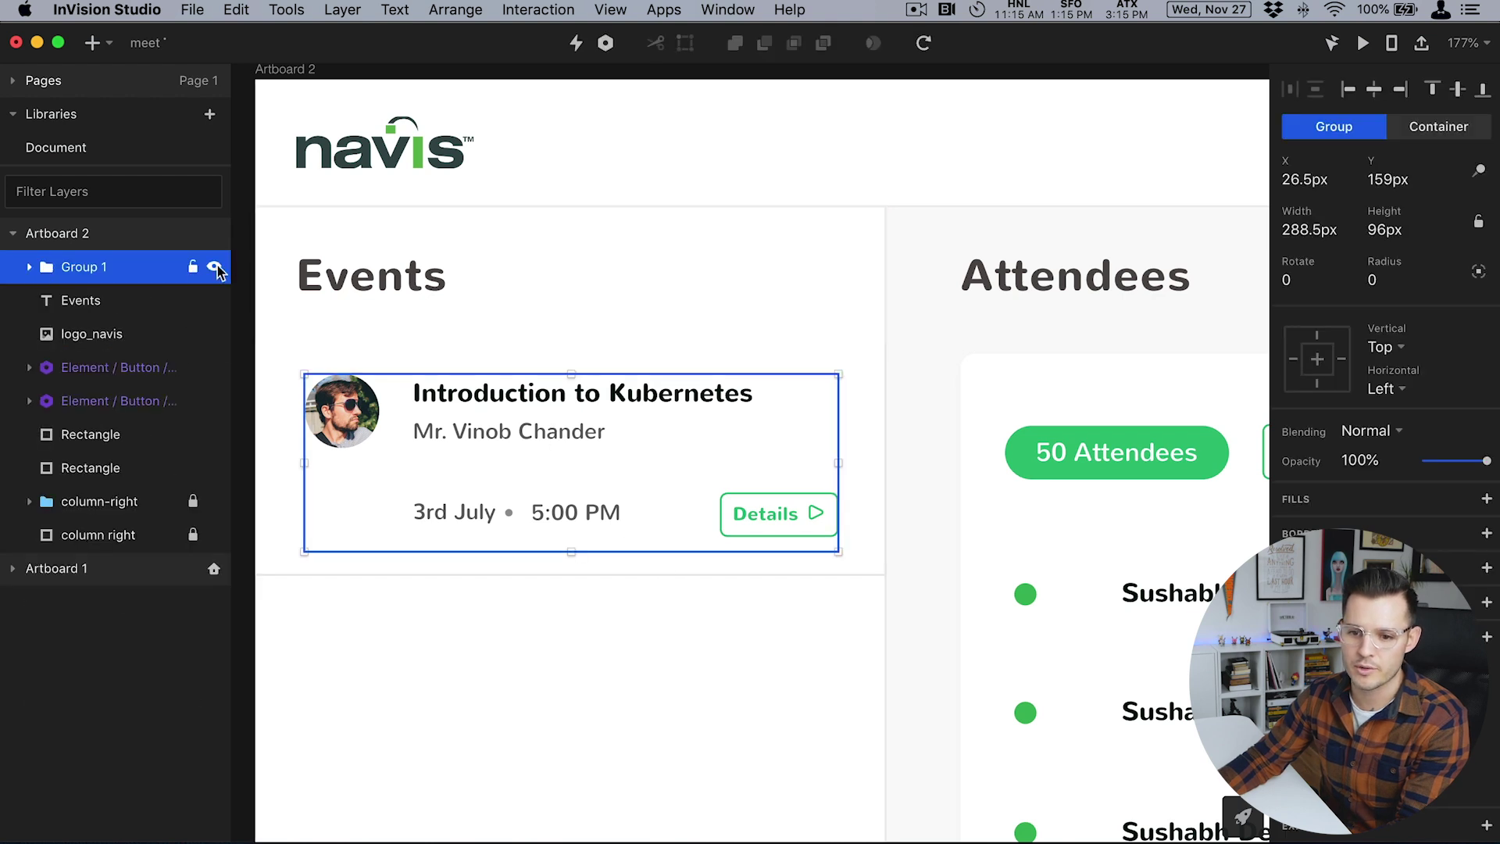
{"action": "double_click", "coordinate": [82, 267]}
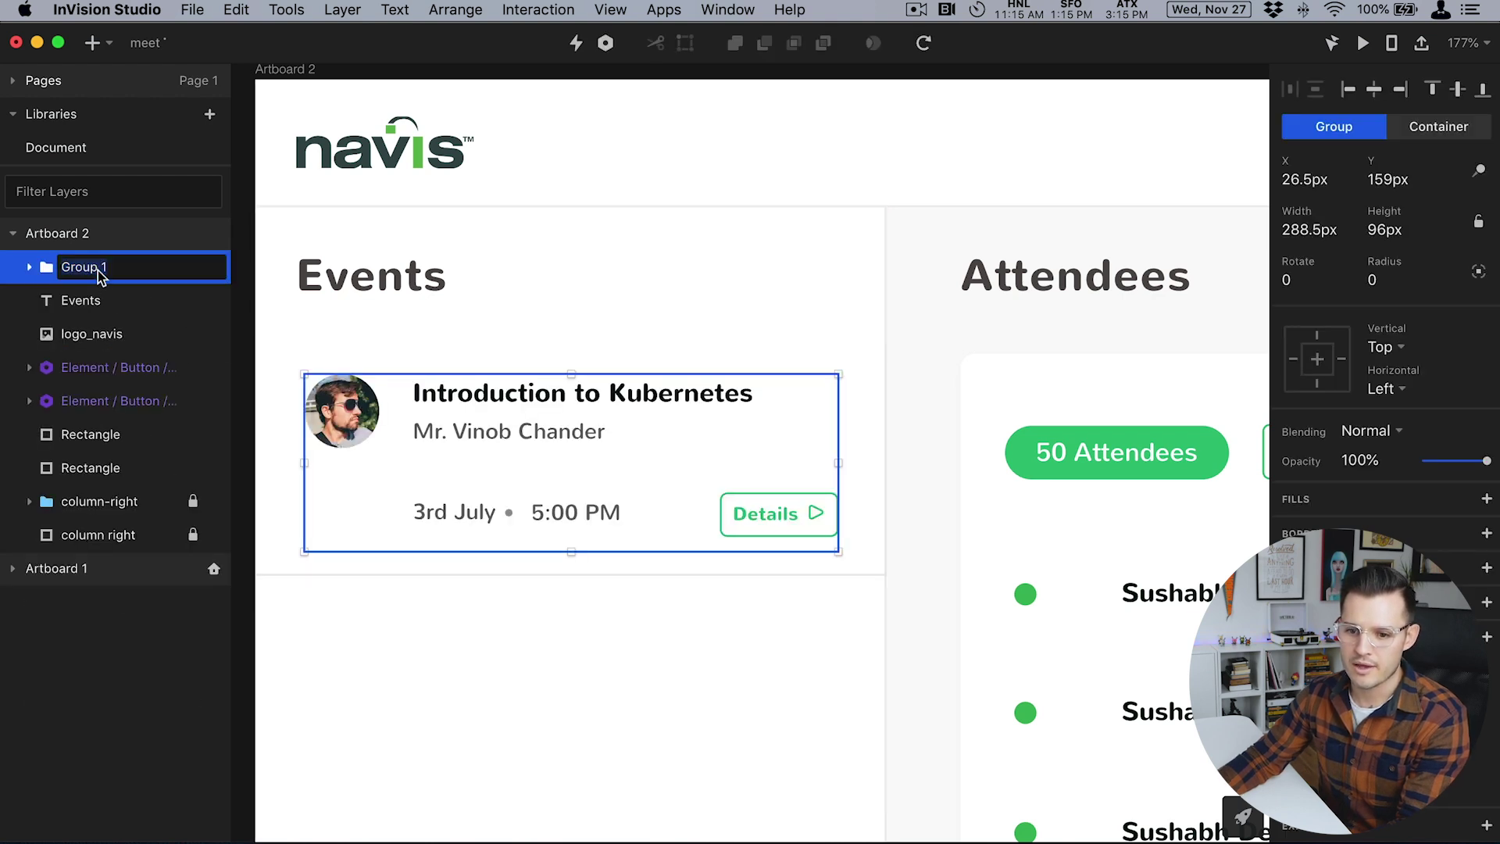
{"action": "type", "text": "card"}
{"action": "key", "text": "Return"}
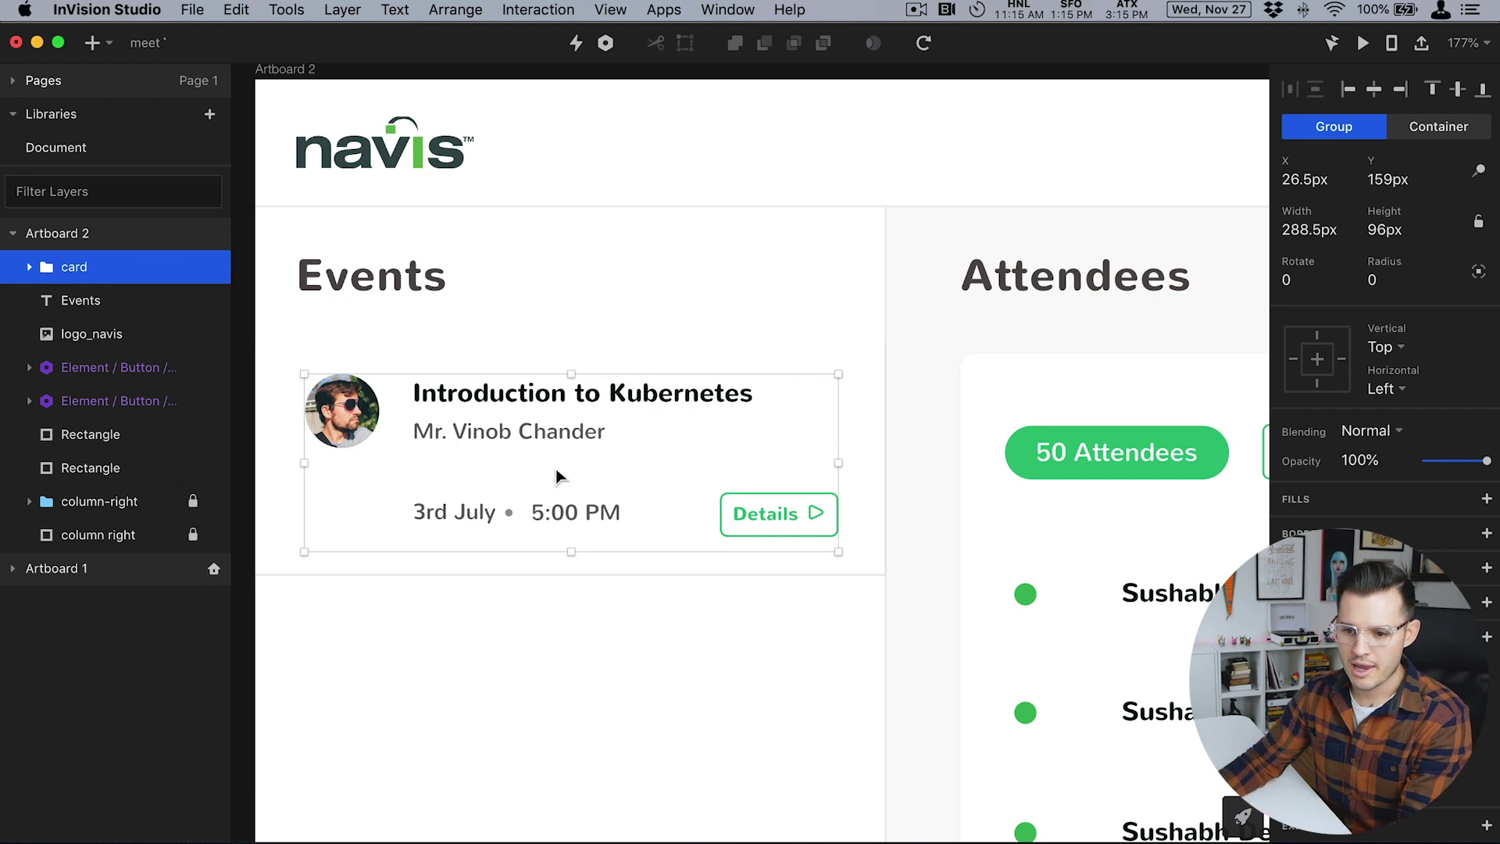
Duplicate the card directly below the original at Y 285 px in the Events column.
{"action": "left_click_drag", "start_coordinate": [559, 475], "coordinate": [578, 694]}
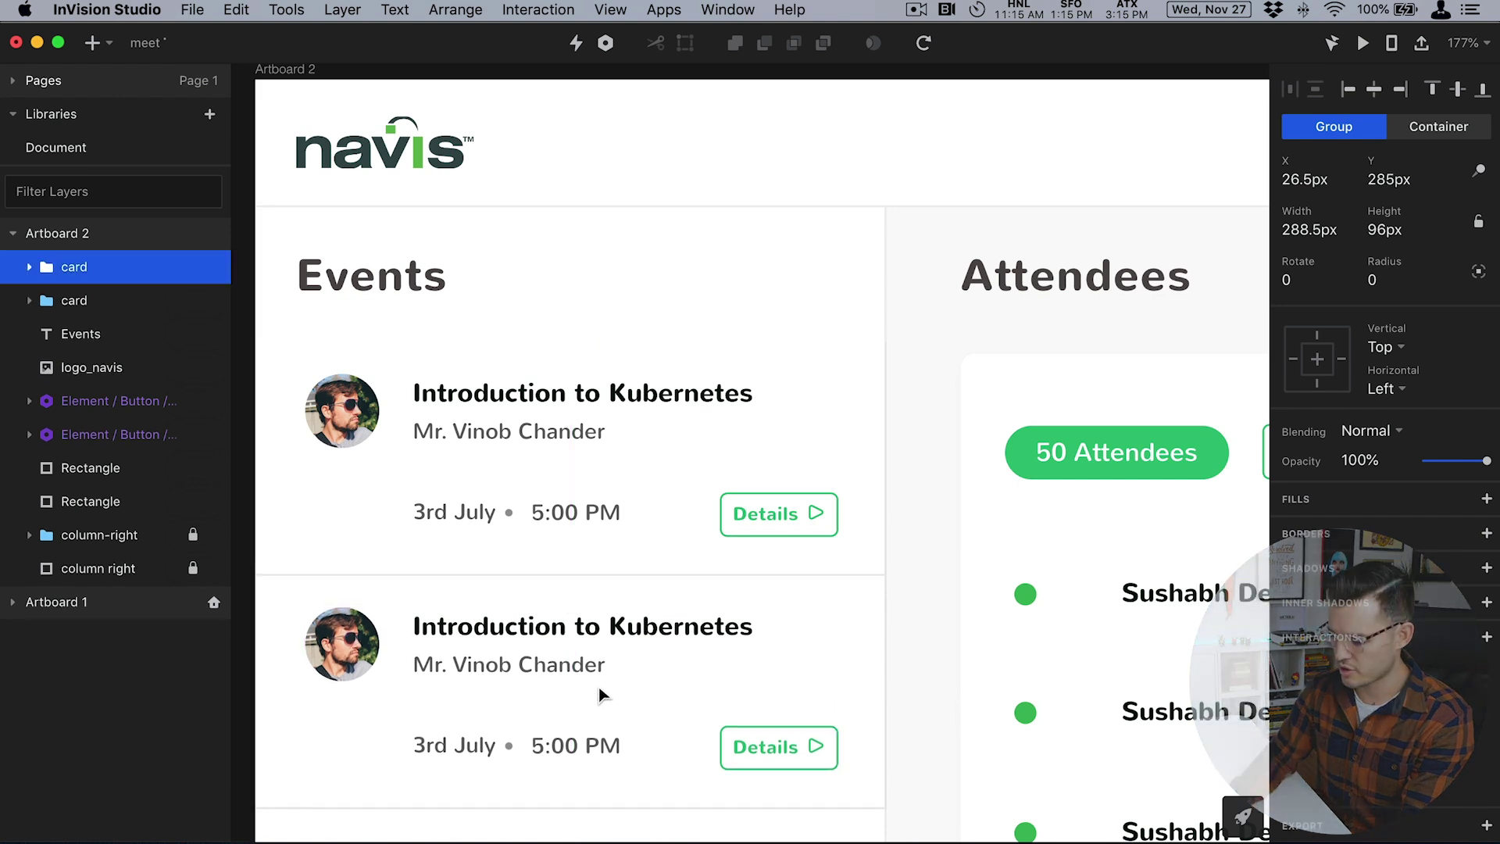
{"action": "key", "text": "super+0"}
{"action": "left_click", "coordinate": [598, 686]}
{"action": "key", "text": "super+shift+l"}
Duplicate the pair of cards directly below to stack four, and place the Events heading above the cards in the layer order.
{"action": "left_click", "coordinate": [625, 531]}
{"action": "left_click", "coordinate": [625, 398], "text": "shift"}
{"action": "left_click_drag", "start_coordinate": [625, 399], "coordinate": [625, 662]}
{"action": "key", "text": "shift+Down"}
{"action": "left_click_drag", "start_coordinate": [80, 400], "coordinate": [83, 269]}
{"action": "left_click", "coordinate": [601, 769]}
{"action": "left_click", "coordinate": [602, 636], "text": "shift"}
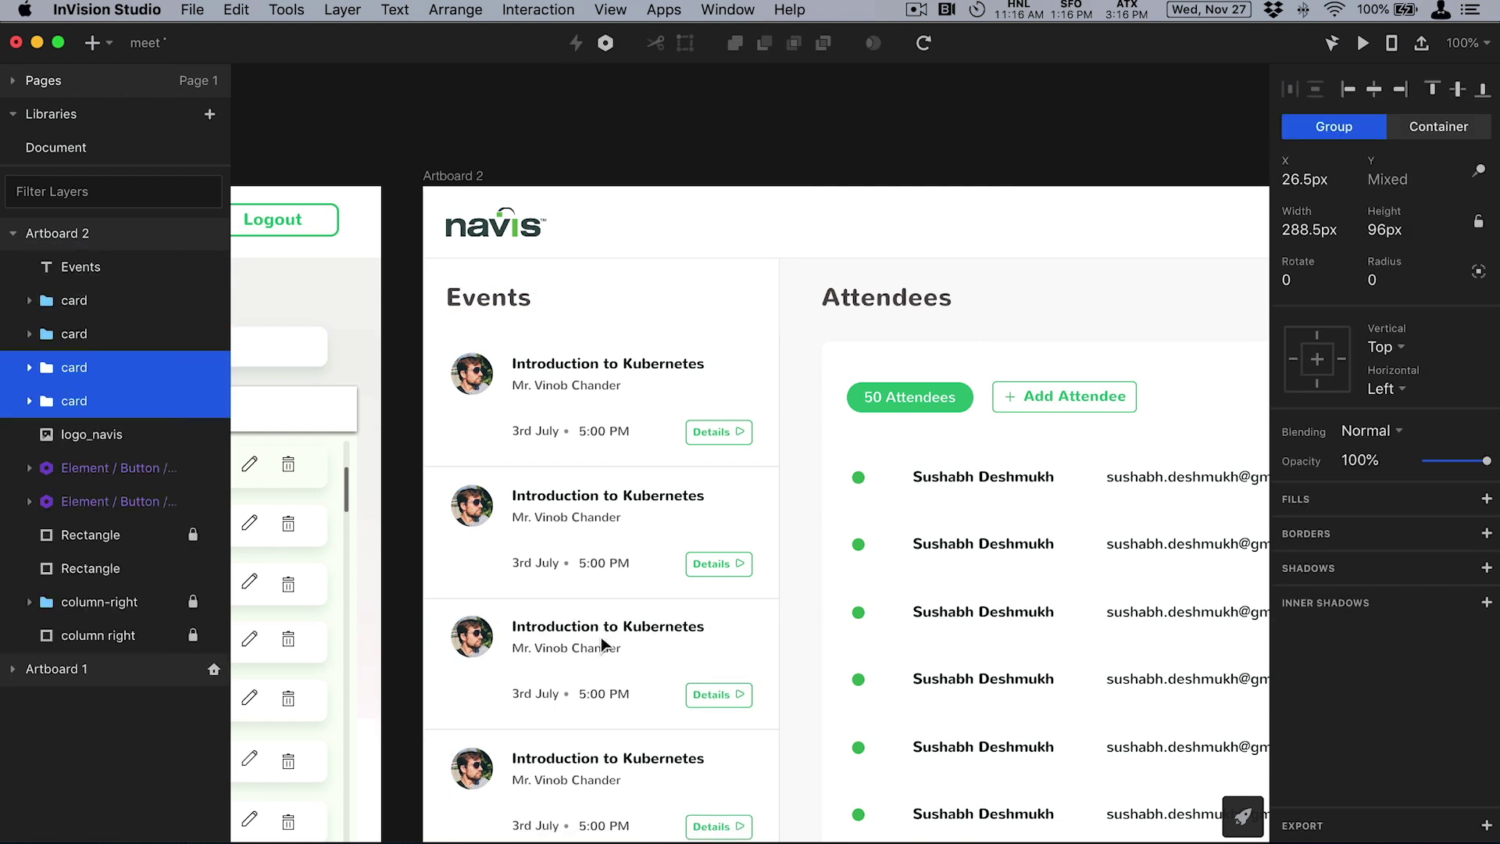
{"action": "left_click_drag", "start_coordinate": [82, 367], "coordinate": [90, 286]}
{"action": "key", "text": "shift+Up"}
Duplicate a card below the fourth one and nudge the copy flush against it as the fifth card.
{"action": "left_click", "coordinate": [399, 390]}
{"action": "scroll", "coordinate": [398, 391], "scroll_direction": "down", "scroll_amount": 5}
{"action": "scroll", "coordinate": [399, 391], "scroll_direction": "right", "scroll_amount": 3}
{"action": "left_click", "coordinate": [469, 631]}
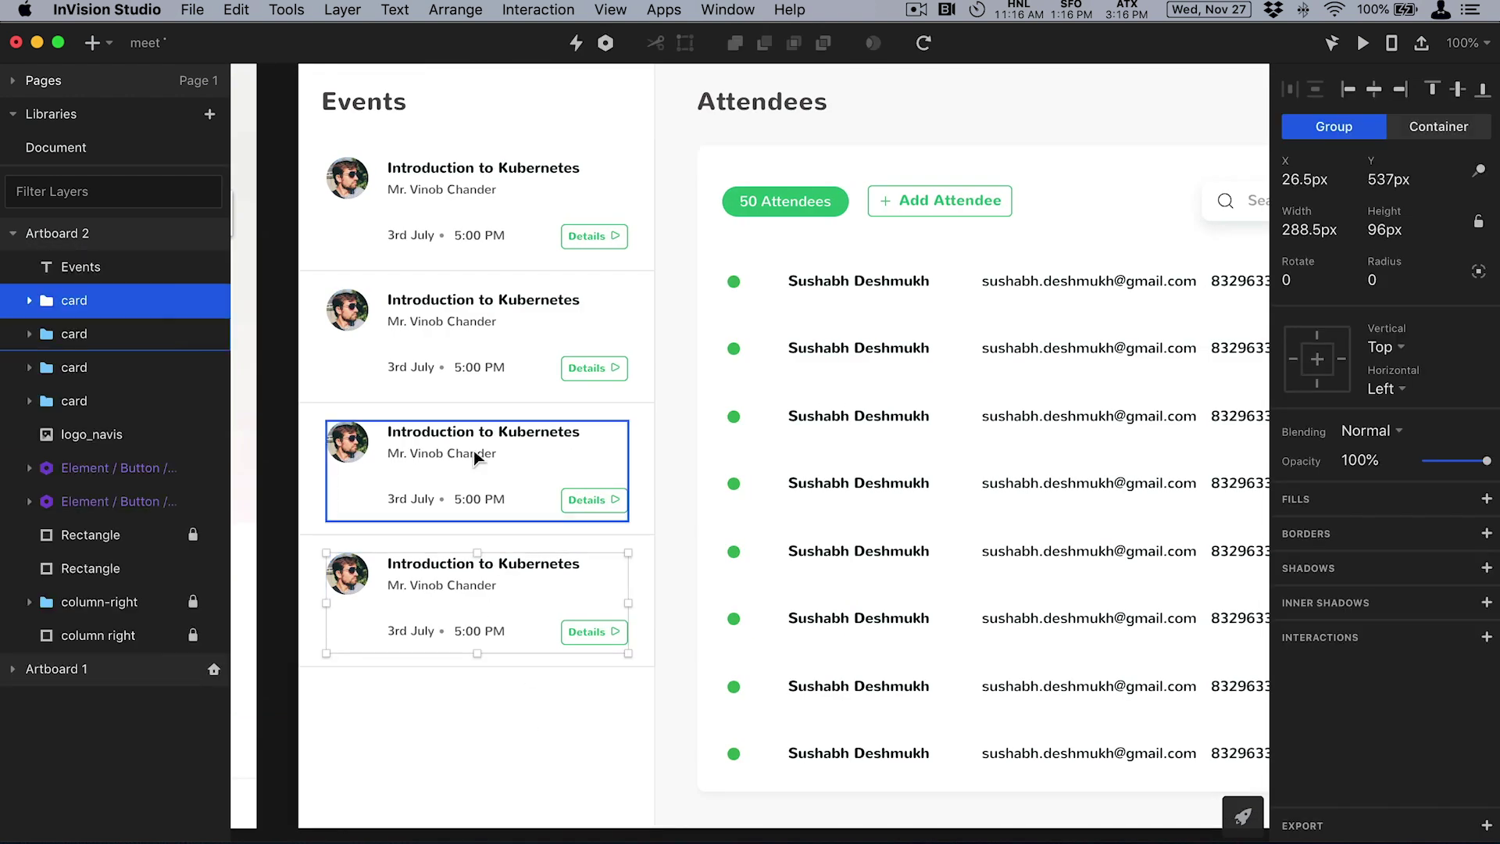
{"action": "left_click_drag", "start_coordinate": [473, 450], "coordinate": [475, 703]}
{"action": "key", "text": "Up"}
{"action": "key", "text": "Up"}
{"action": "key", "text": "Up"}
{"action": "key", "text": "Up"}
{"action": "key", "text": "Up"}
{"action": "key", "text": "Up"}
{"action": "key", "text": "Up"}
{"action": "key", "text": "Escape"}
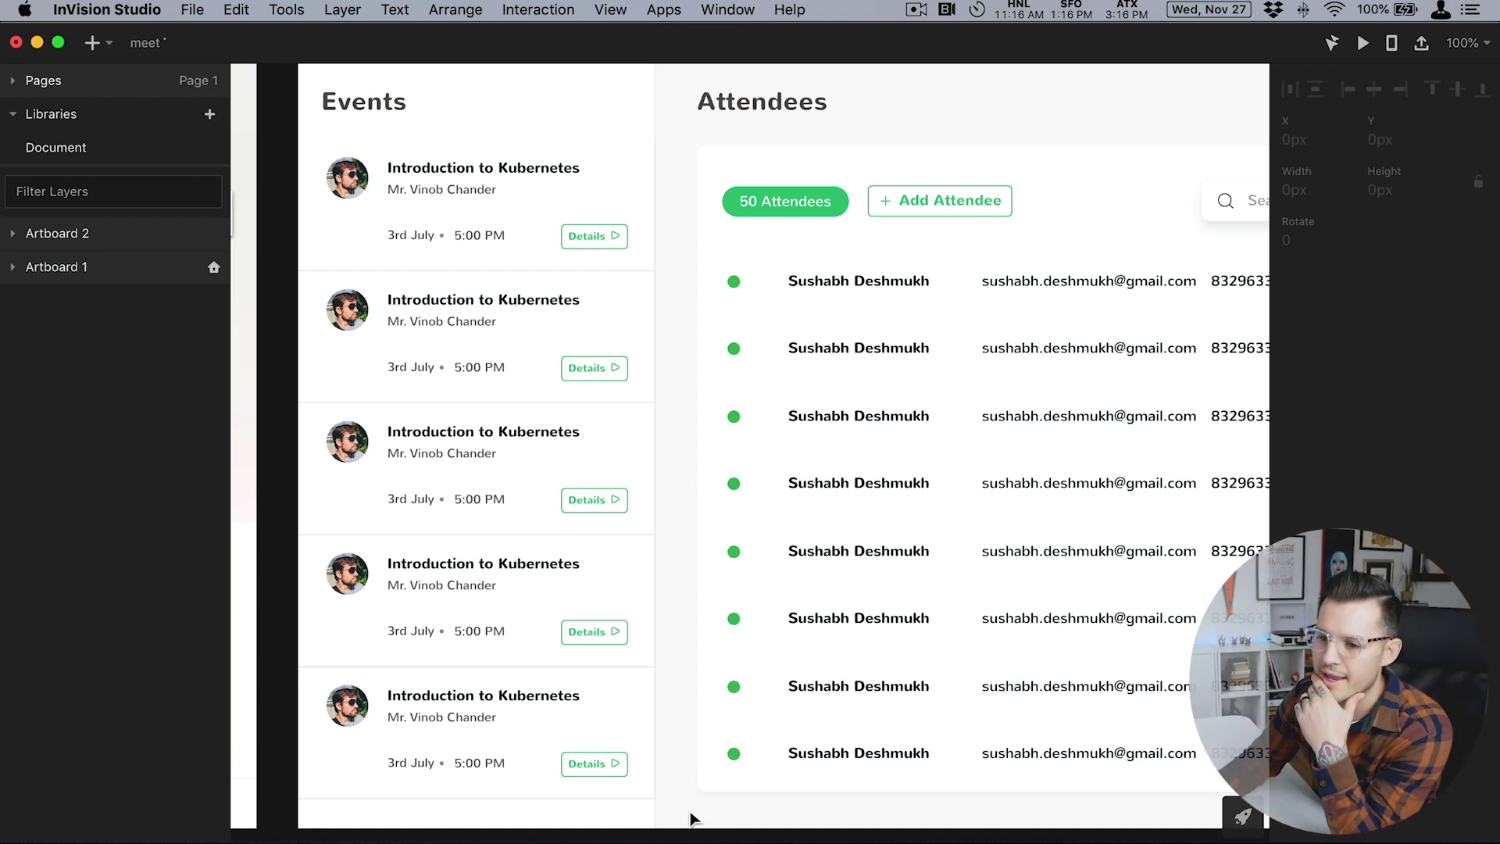
Draw a vertical strip about 11 × 126 px along the left edge of the second event card.
{"action": "scroll", "coordinate": [719, 749], "scroll_direction": "up", "scroll_amount": 3}
{"action": "scroll", "coordinate": [718, 748], "scroll_direction": "right", "scroll_amount": 2}
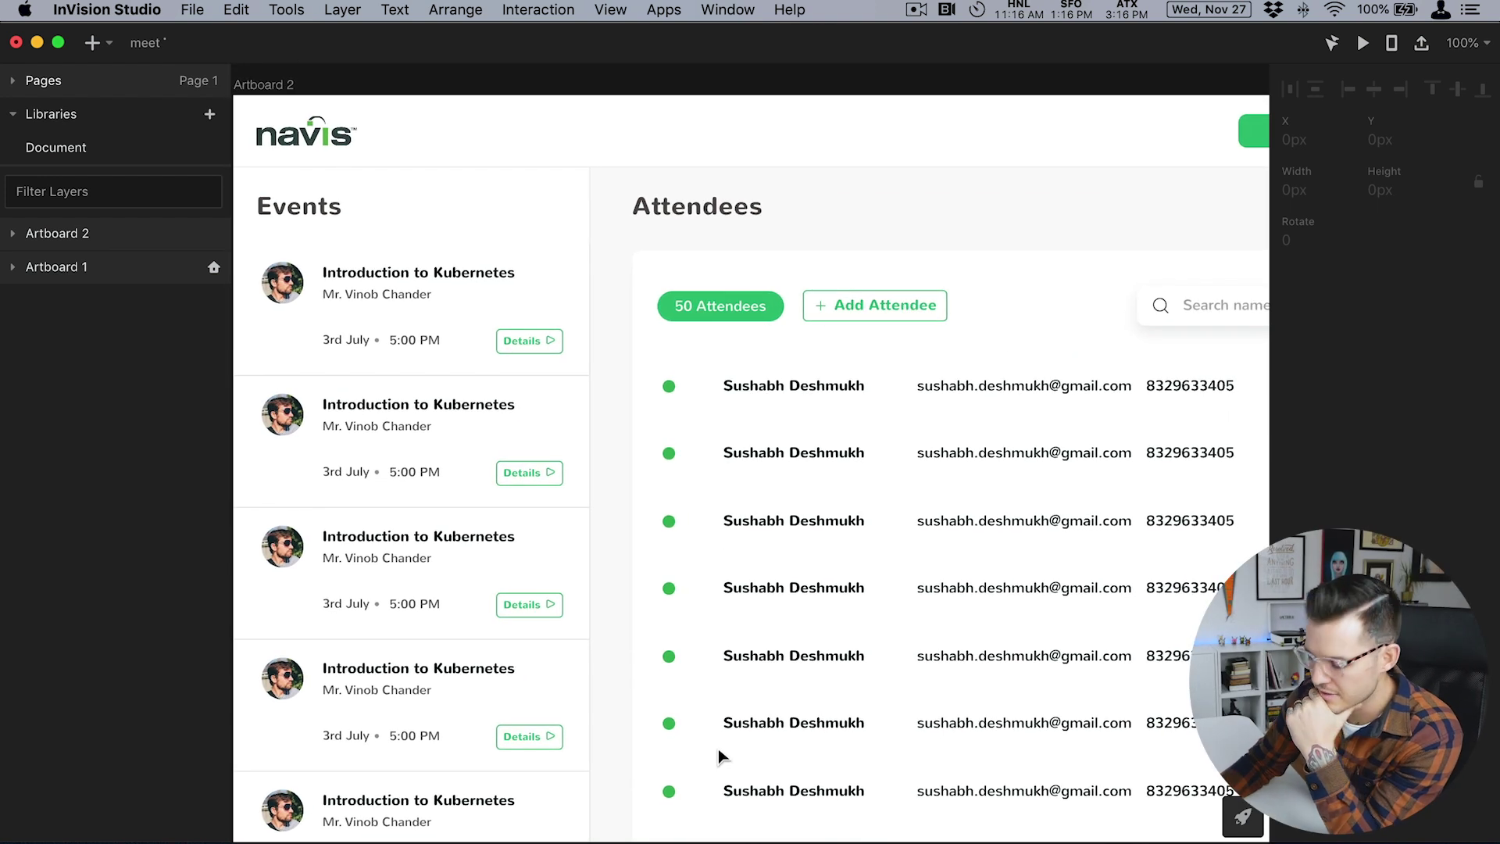
{"action": "key", "text": "super+minus"}
{"action": "left_click_drag", "start_coordinate": [479, 248], "coordinate": [1187, 717]}
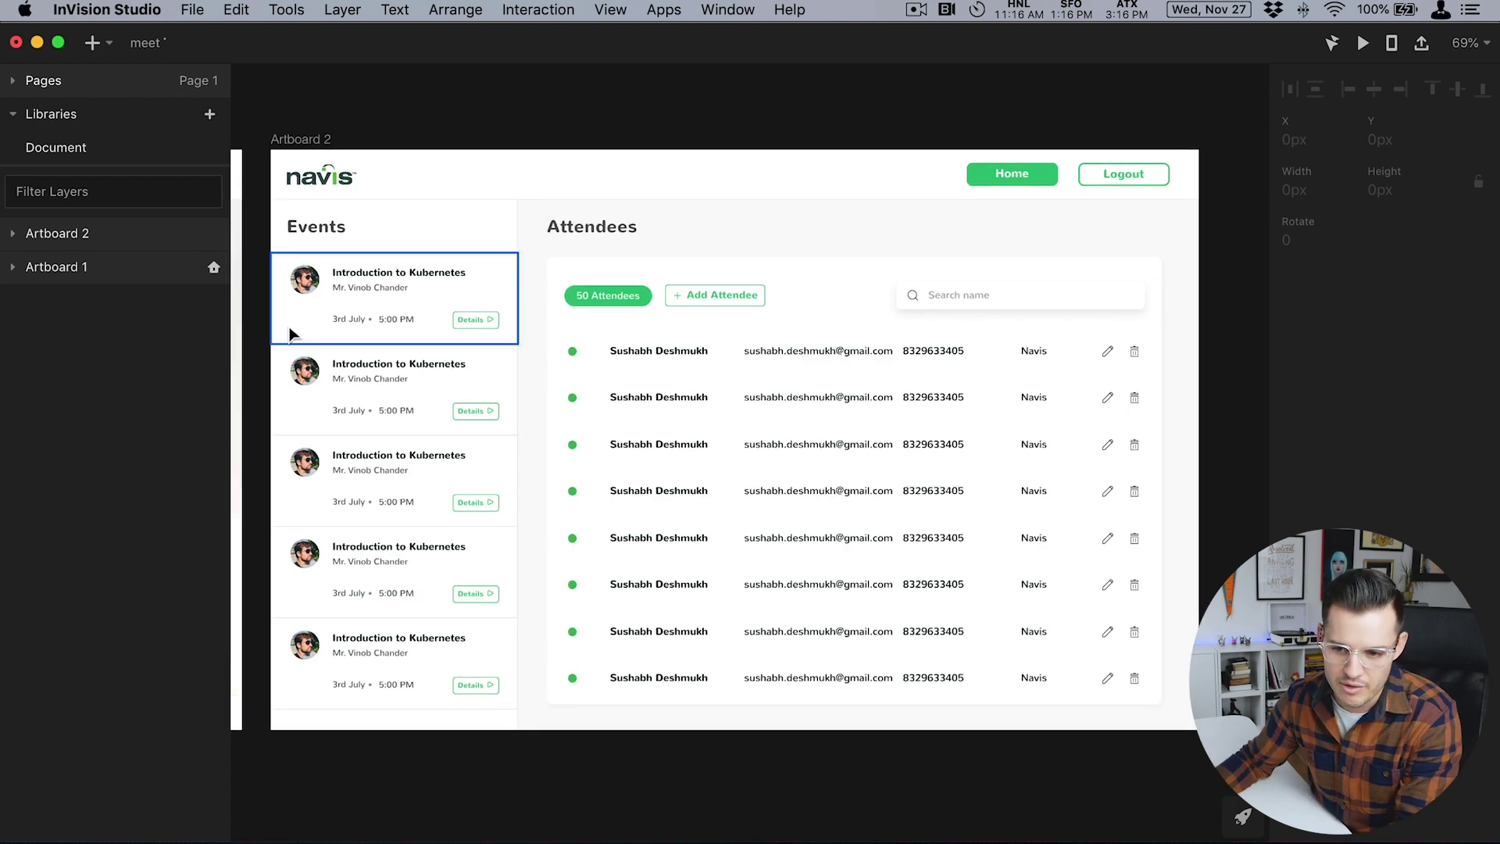
{"action": "left_click_drag", "start_coordinate": [293, 158], "coordinate": [592, 449]}
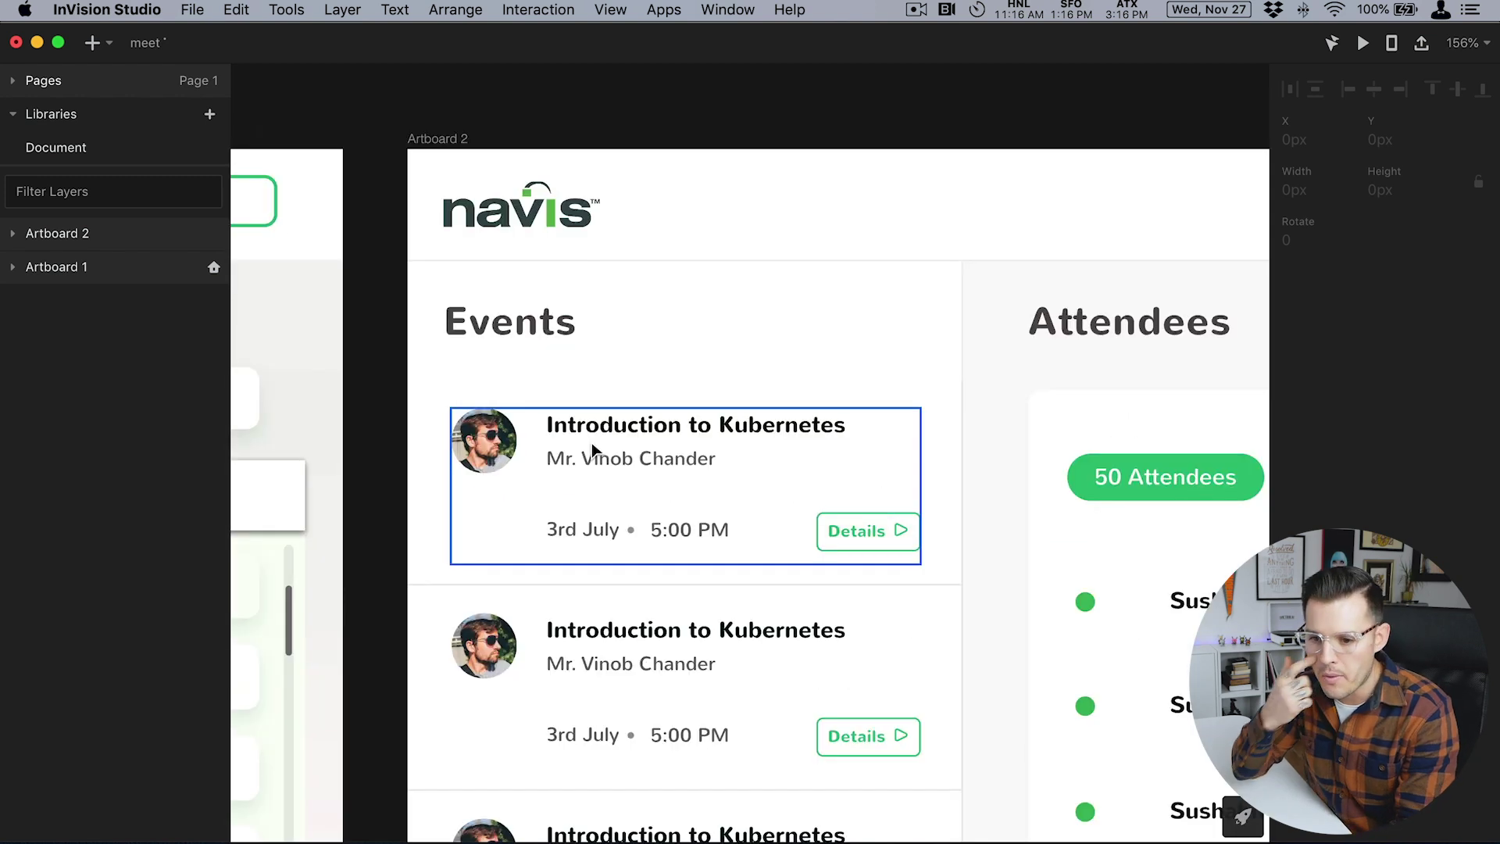
{"action": "scroll", "coordinate": [592, 449], "scroll_direction": "down", "scroll_amount": 3}
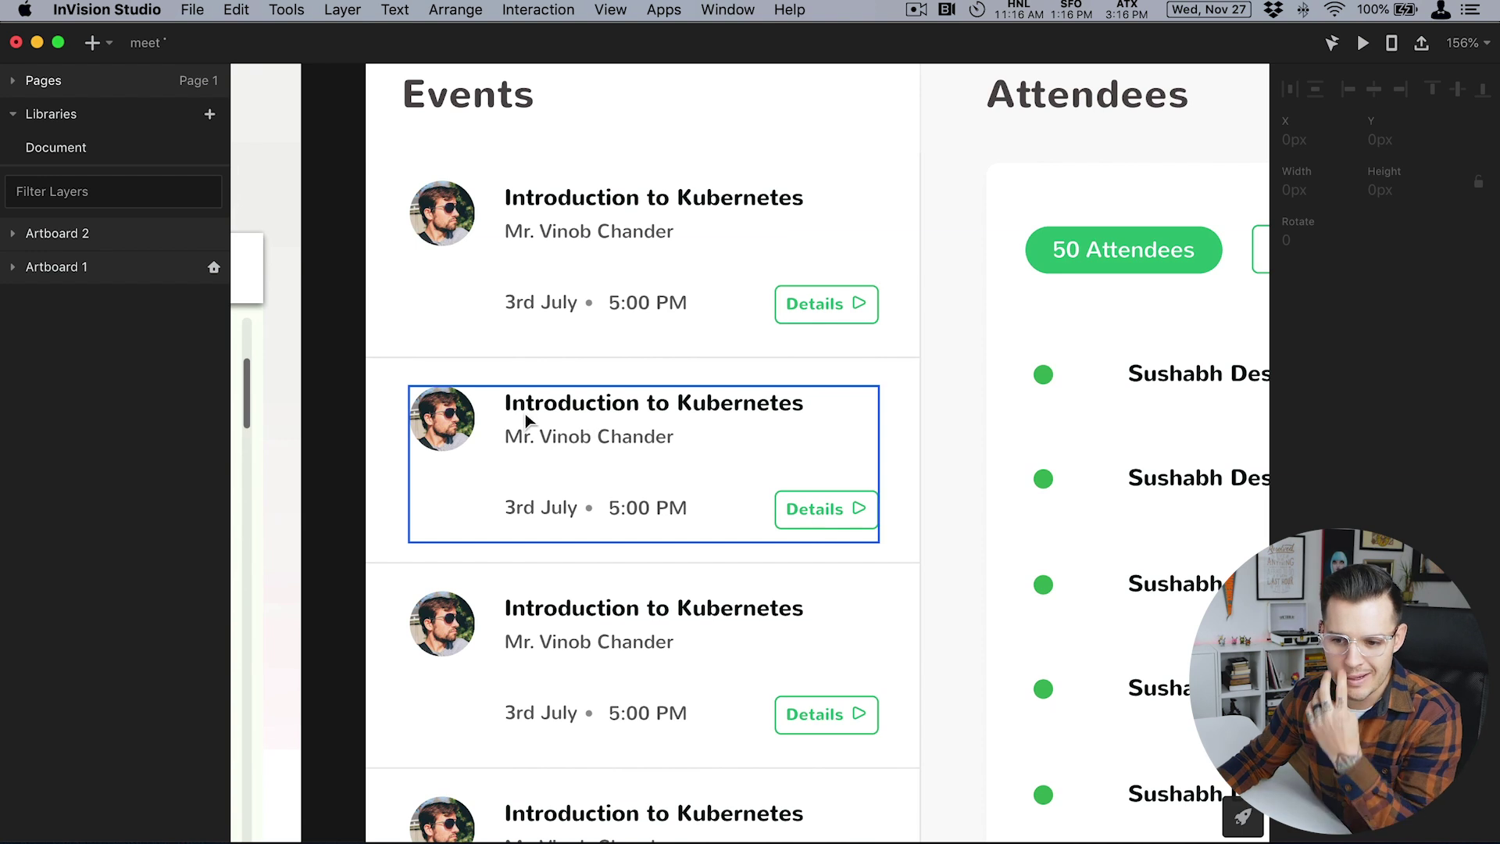
{"action": "key", "text": "r"}
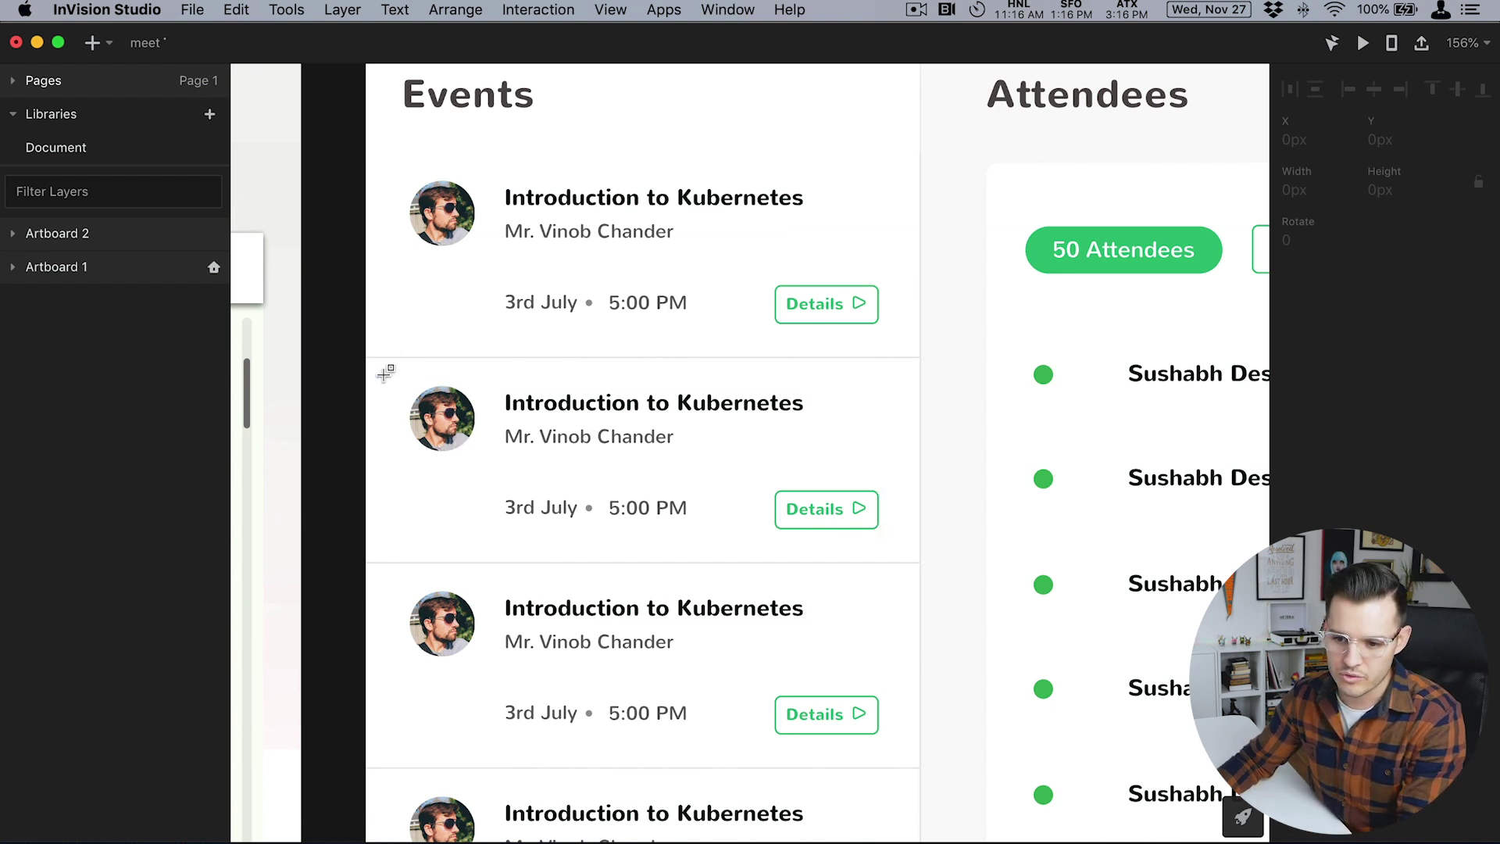
{"action": "left_click_drag", "start_coordinate": [383, 357], "coordinate": [366, 562]}
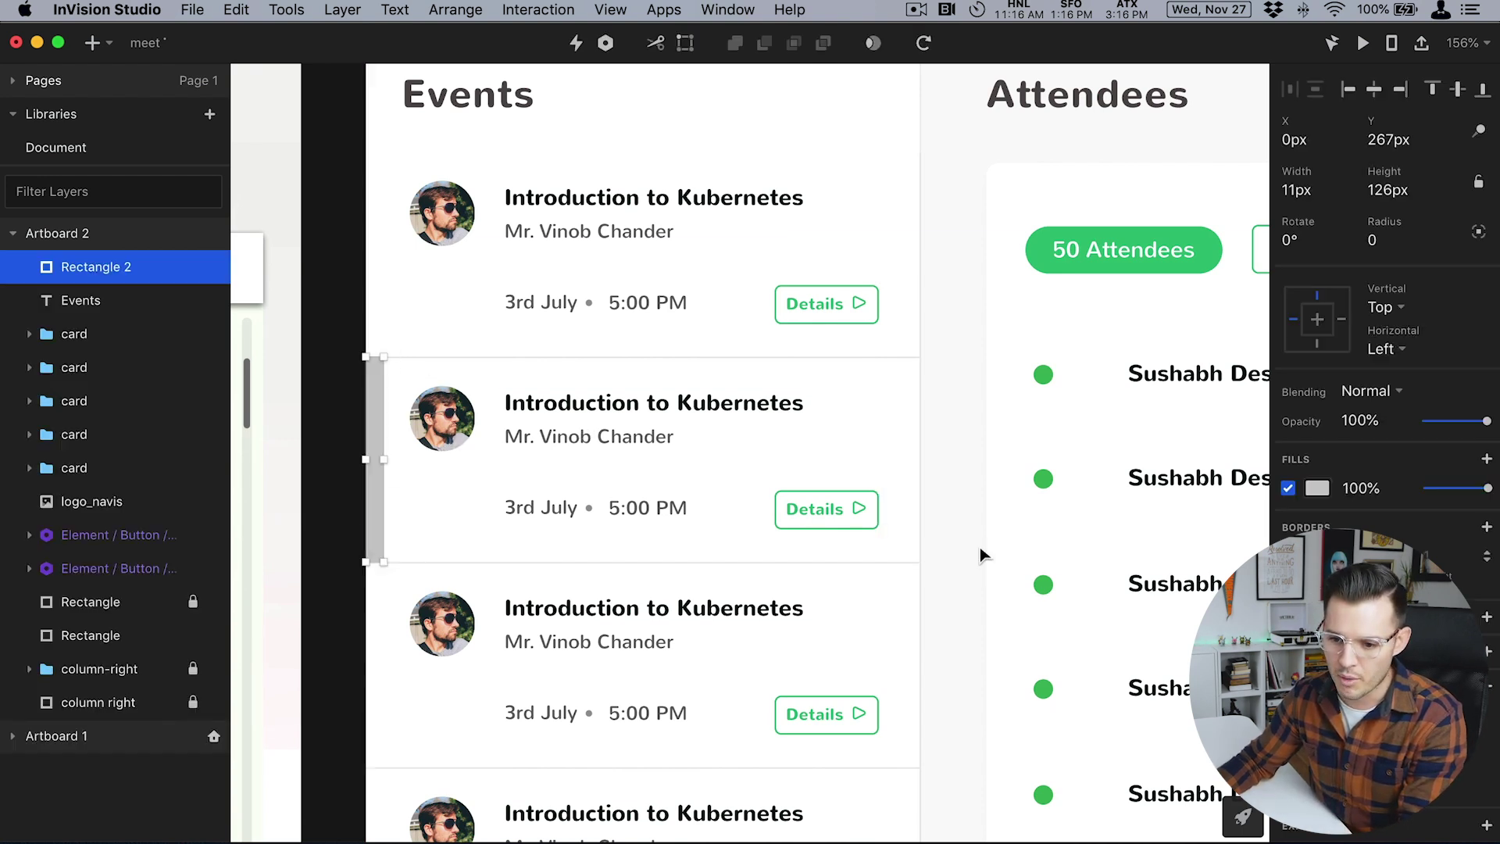
Fill the strip with the green sampled from the 50 Attendees button and narrow it to 8 px.
{"action": "left_click", "coordinate": [1319, 489]}
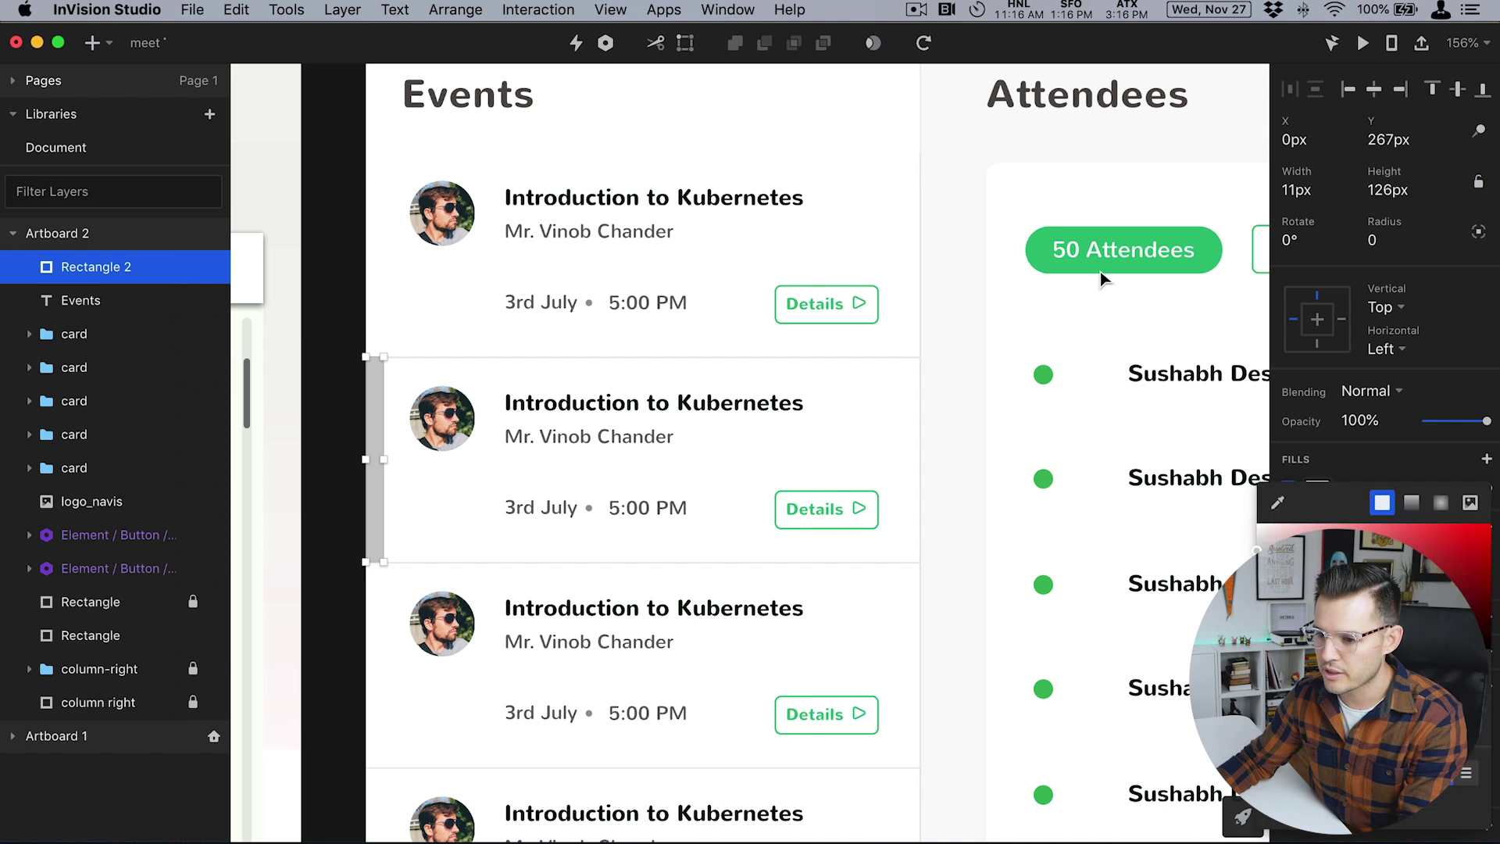
{"action": "left_click", "coordinate": [1278, 500]}
{"action": "left_click", "coordinate": [1057, 250]}
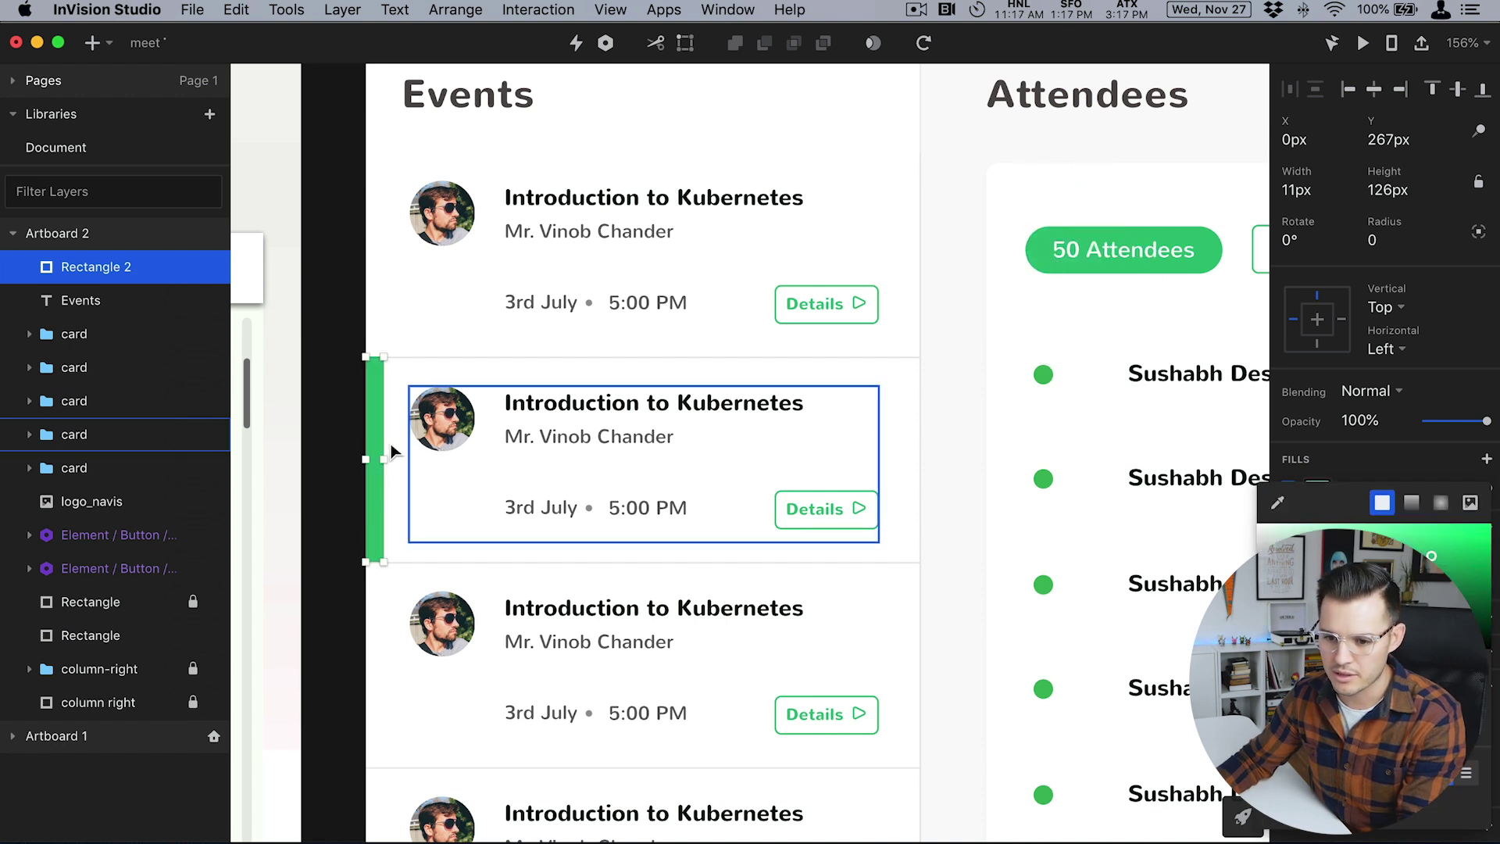
{"action": "left_click_drag", "start_coordinate": [383, 459], "coordinate": [381, 461]}
{"action": "left_click", "coordinate": [331, 438]}
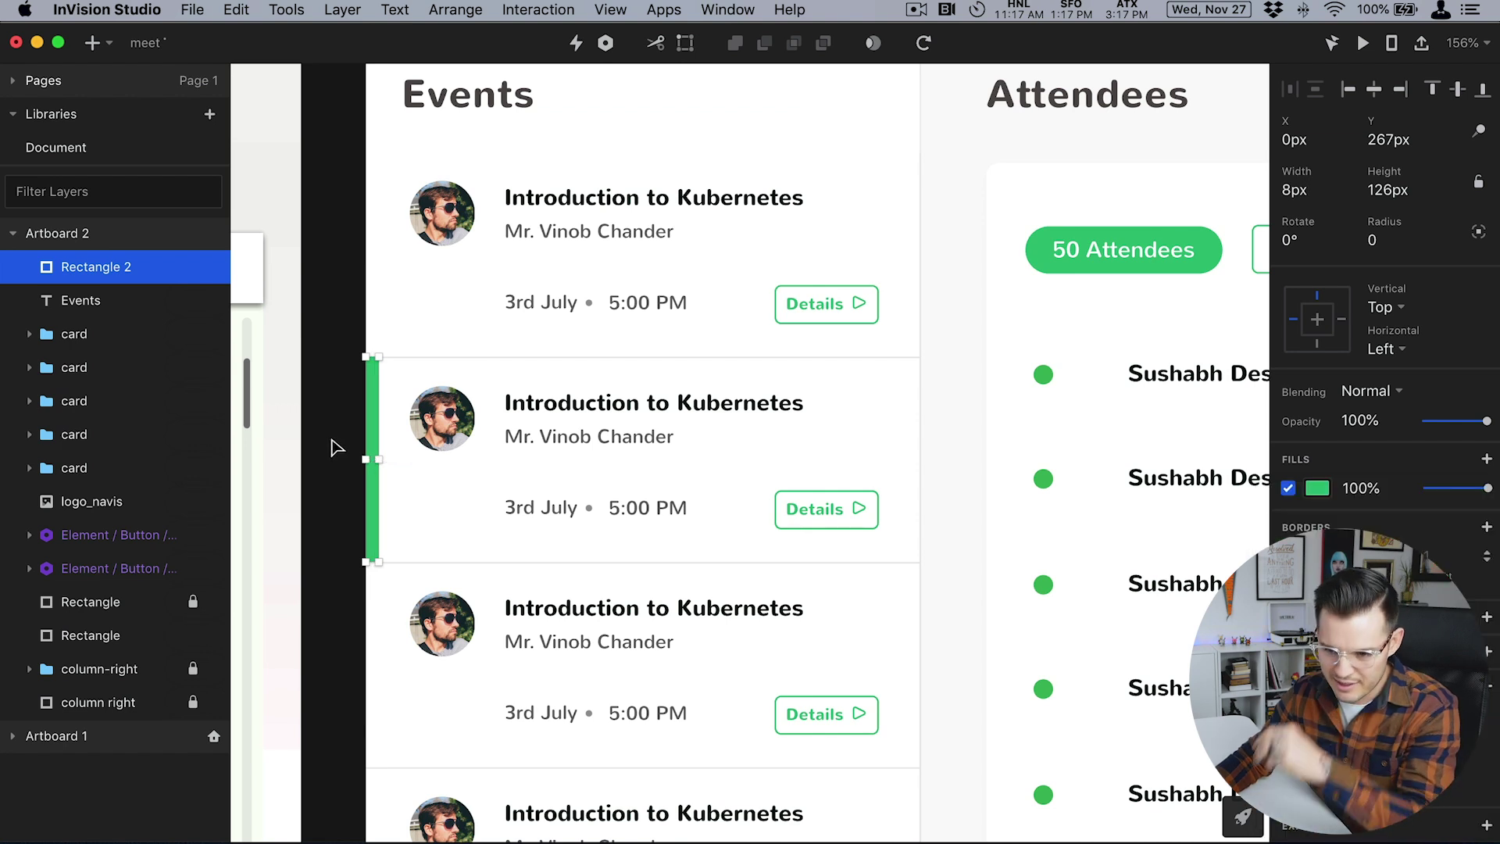
{"action": "left_click", "coordinate": [337, 421]}
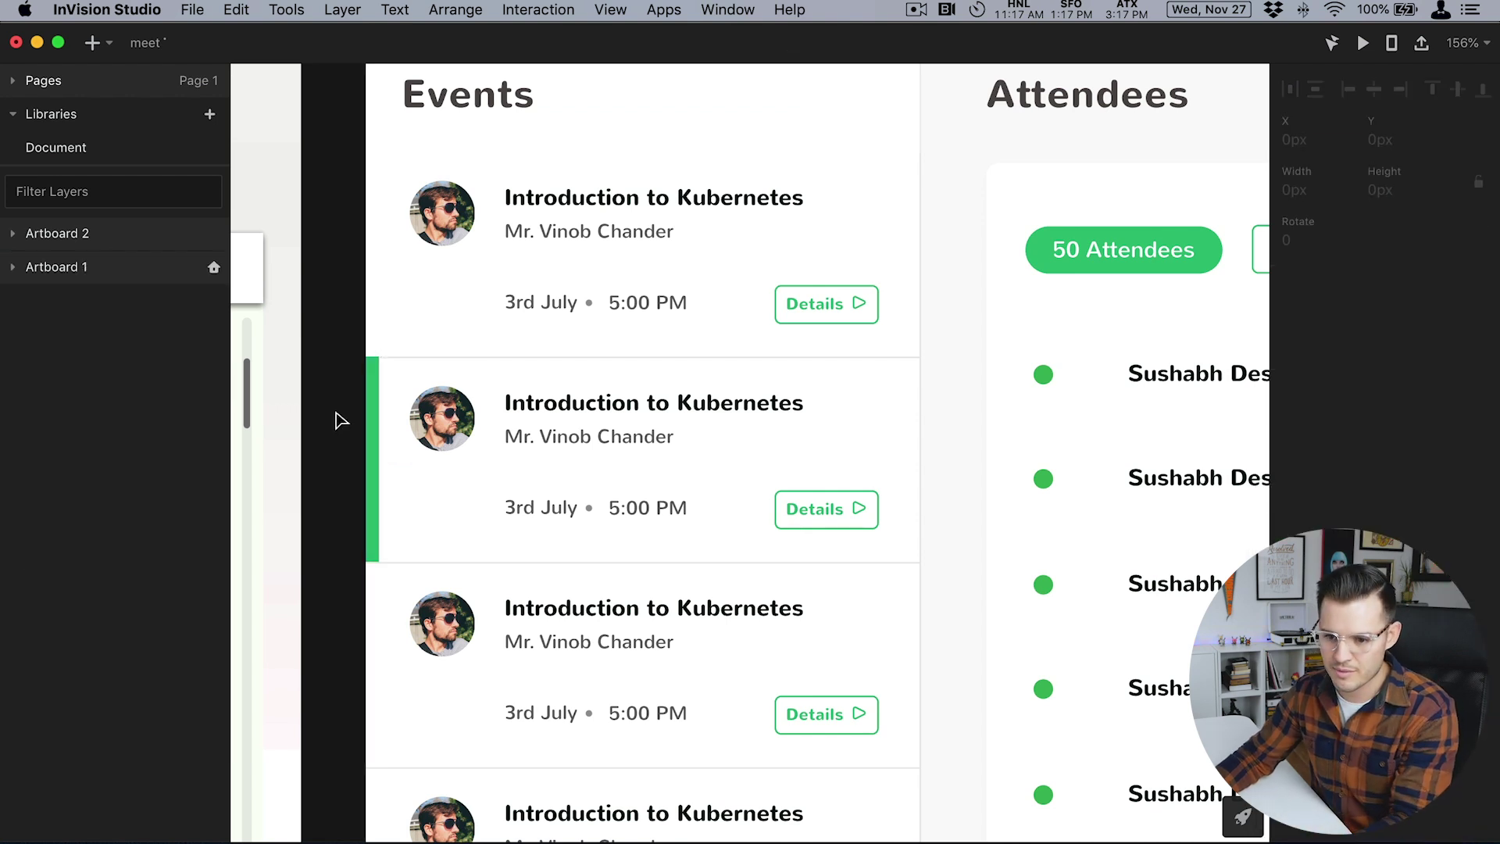
Tint the second card's background with a very pale version of the 50 Attendees button's green.
{"action": "left_click", "coordinate": [443, 519]}
{"action": "left_click", "coordinate": [1317, 488]}
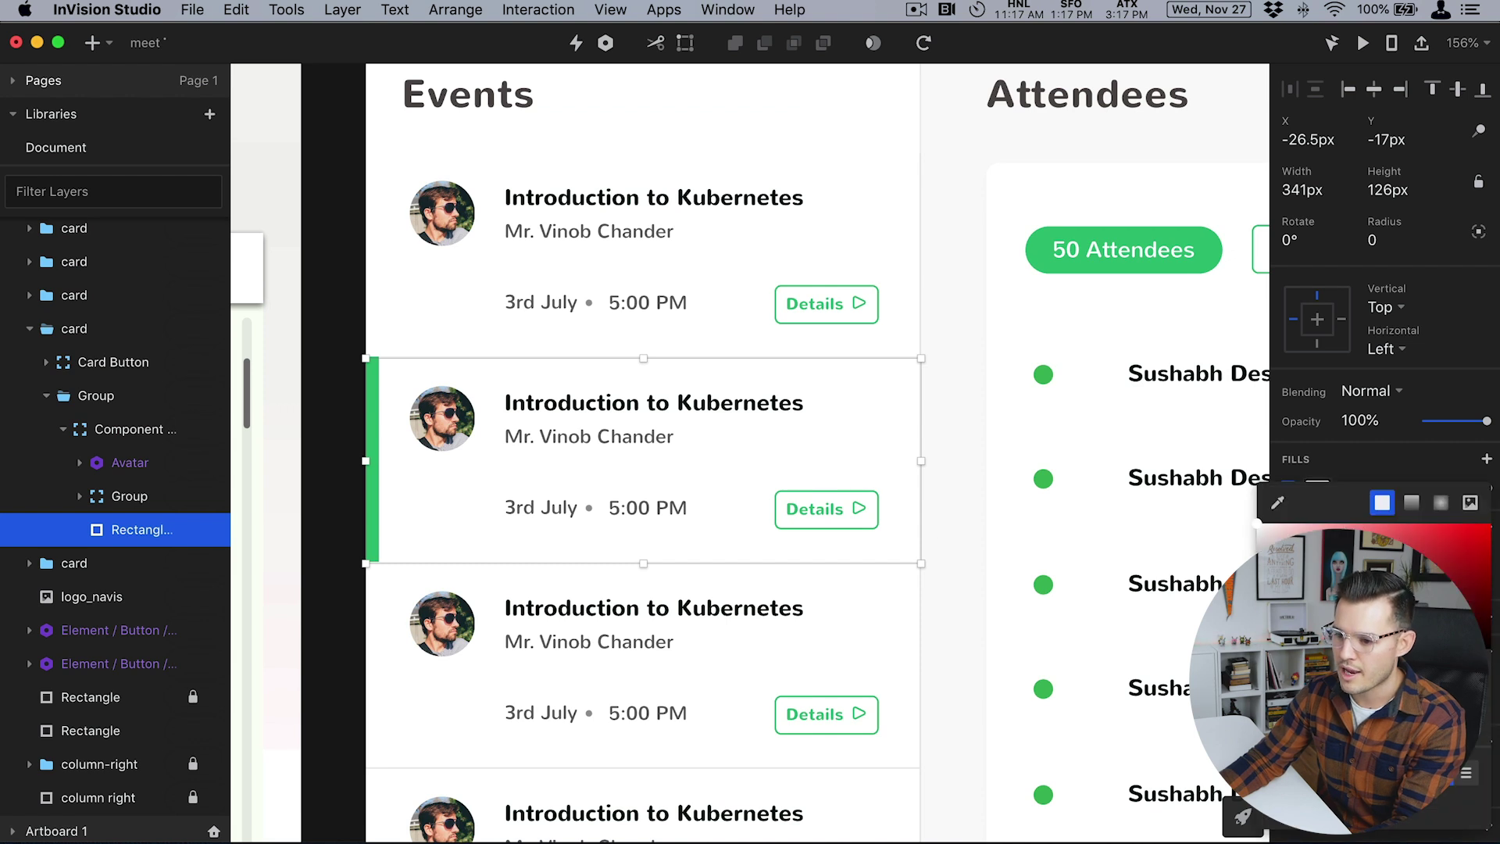
{"action": "left_click", "coordinate": [1279, 504]}
{"action": "left_click", "coordinate": [1214, 251]}
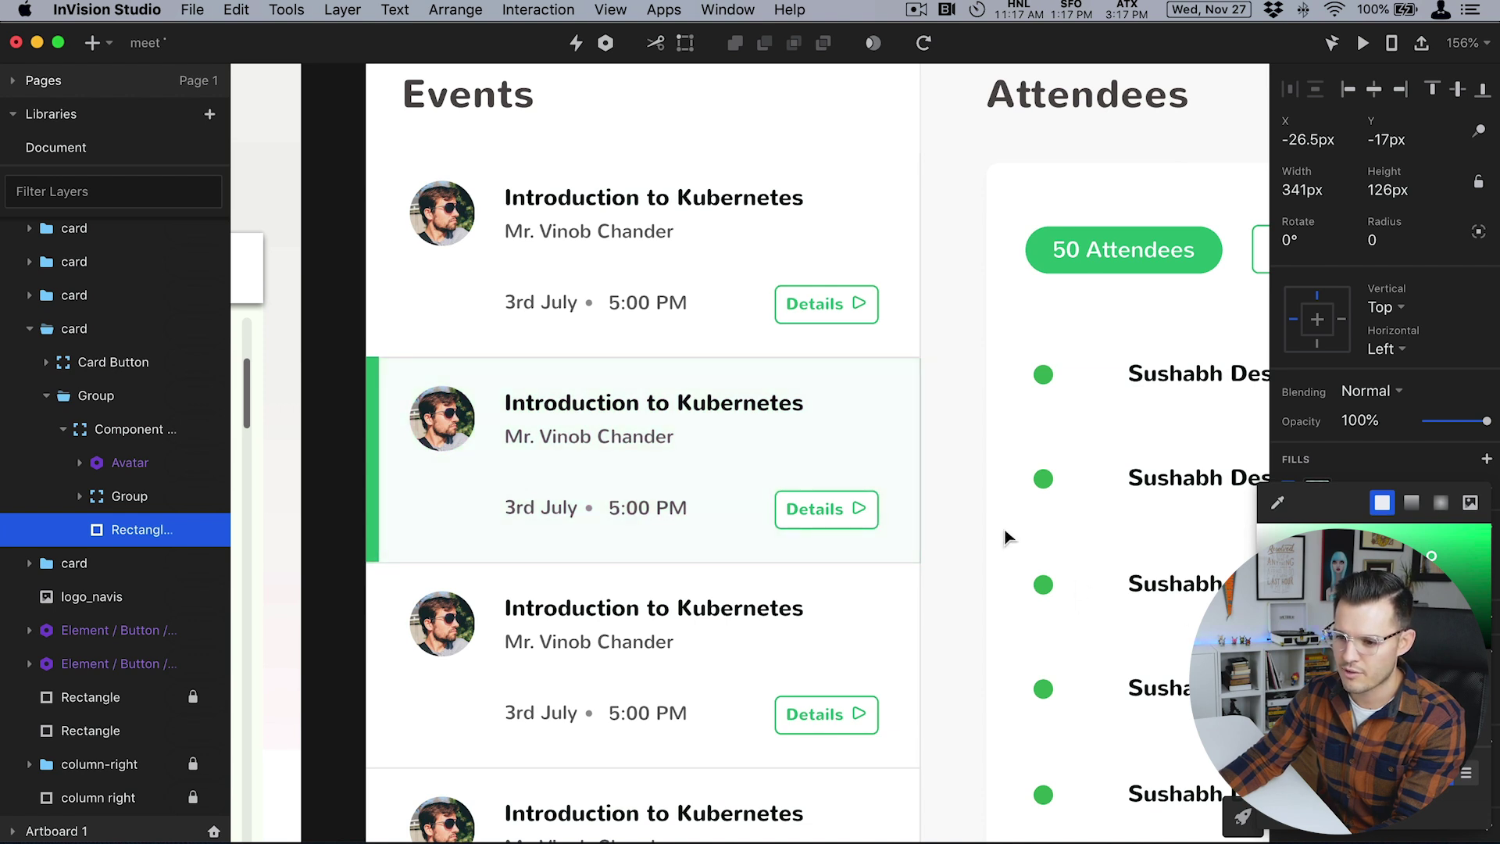
{"action": "left_click", "coordinate": [940, 499]}
{"action": "left_click", "coordinate": [951, 493]}
Compare the redesigned page on Artboard 2 with the original layout on Artboard 1.
{"action": "key", "text": "super+0"}
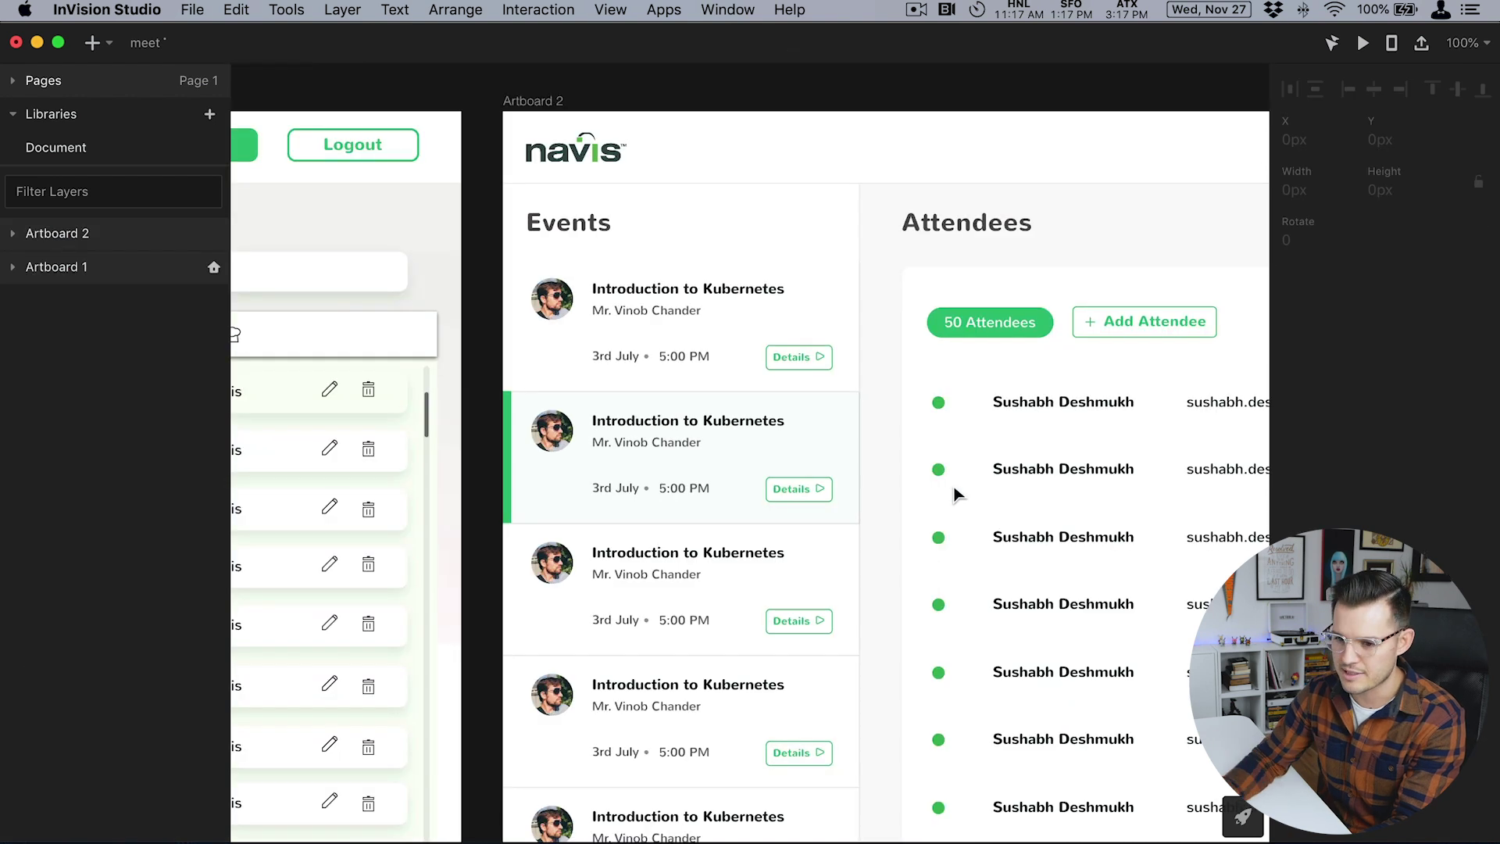
{"action": "key", "text": "super+minus"}
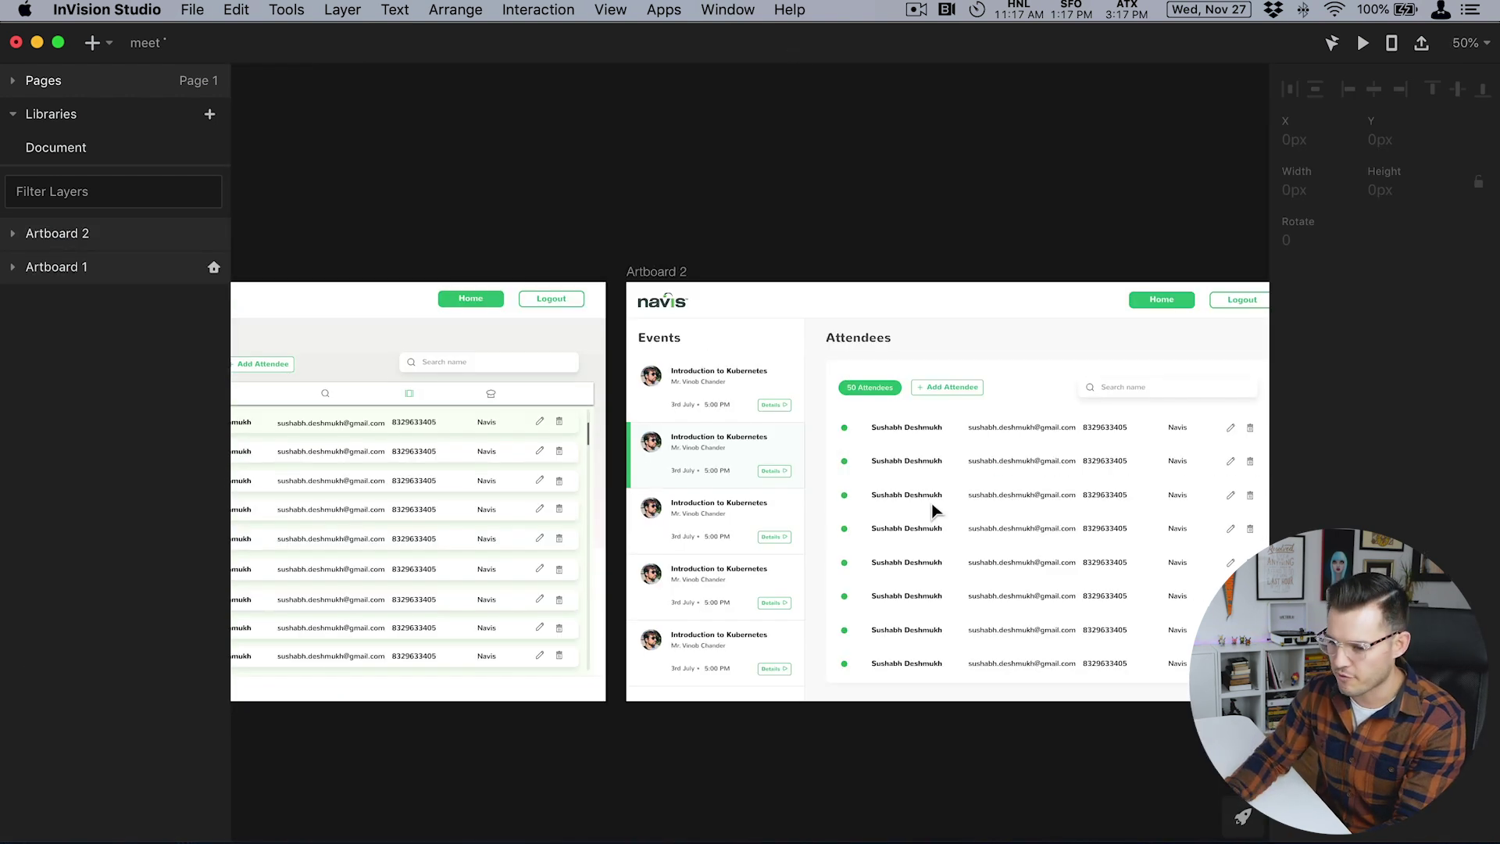
{"action": "left_click_drag", "start_coordinate": [754, 236], "coordinate": [634, 223]}
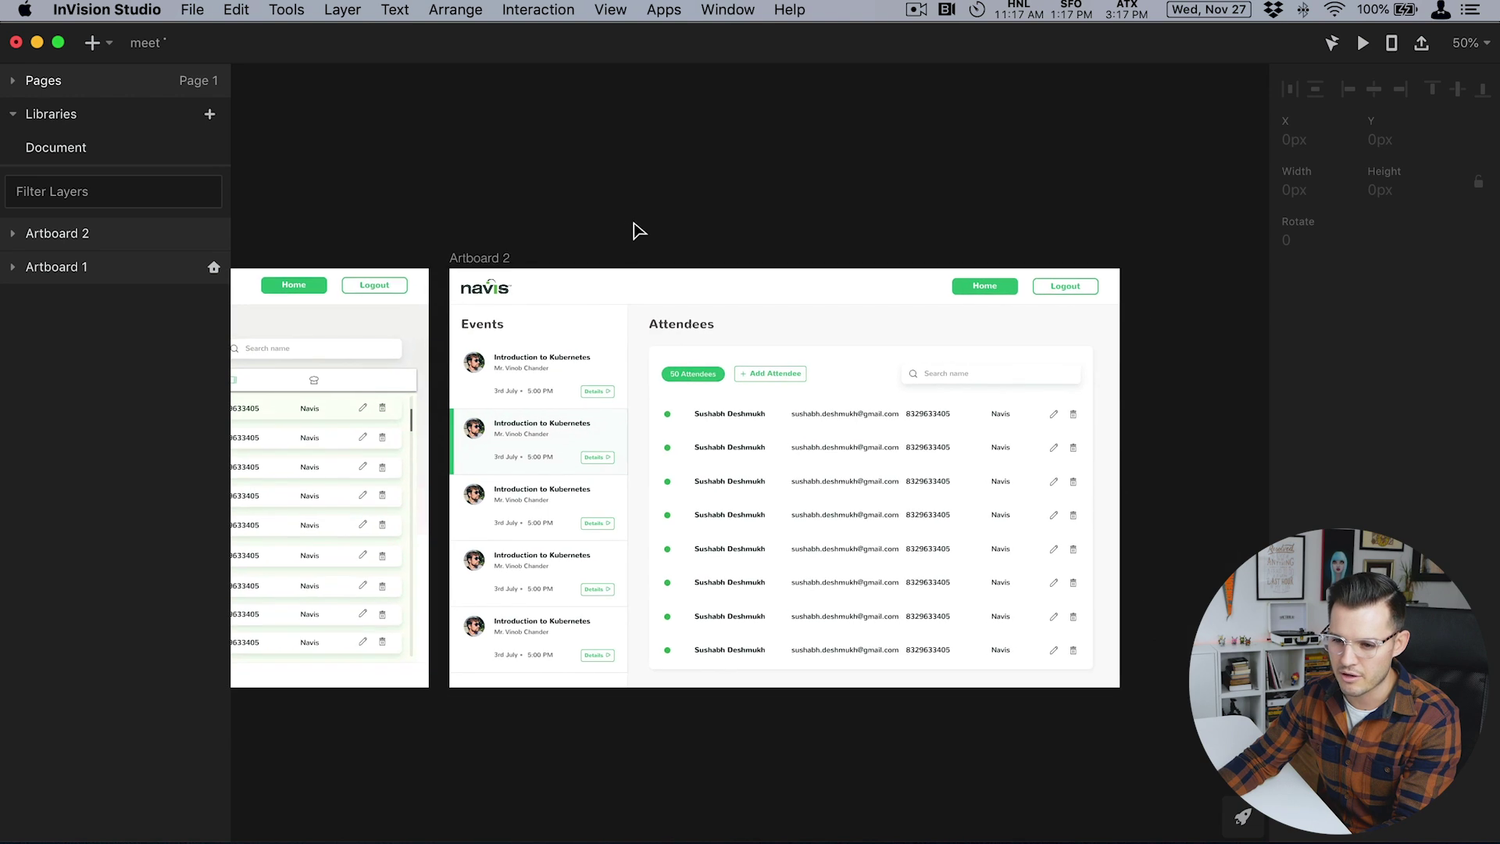
{"action": "left_click_drag", "start_coordinate": [436, 240], "coordinate": [956, 249]}
{"action": "key", "text": "z"}
{"action": "left_click_drag", "start_coordinate": [294, 234], "coordinate": [1015, 786]}
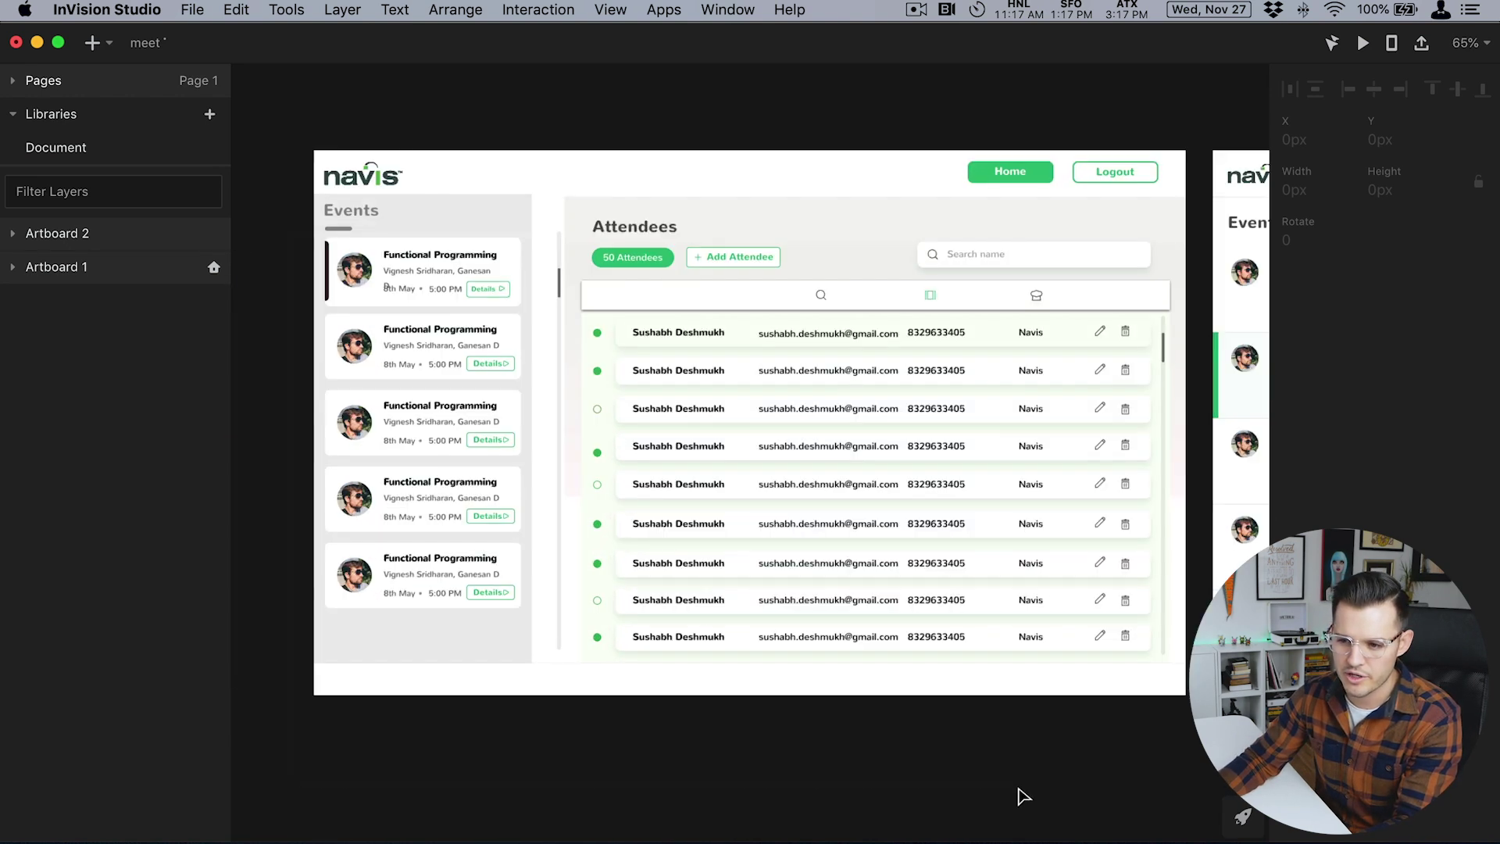
{"action": "key", "text": "z"}
{"action": "left_click_drag", "start_coordinate": [311, 131], "coordinate": [1220, 746]}
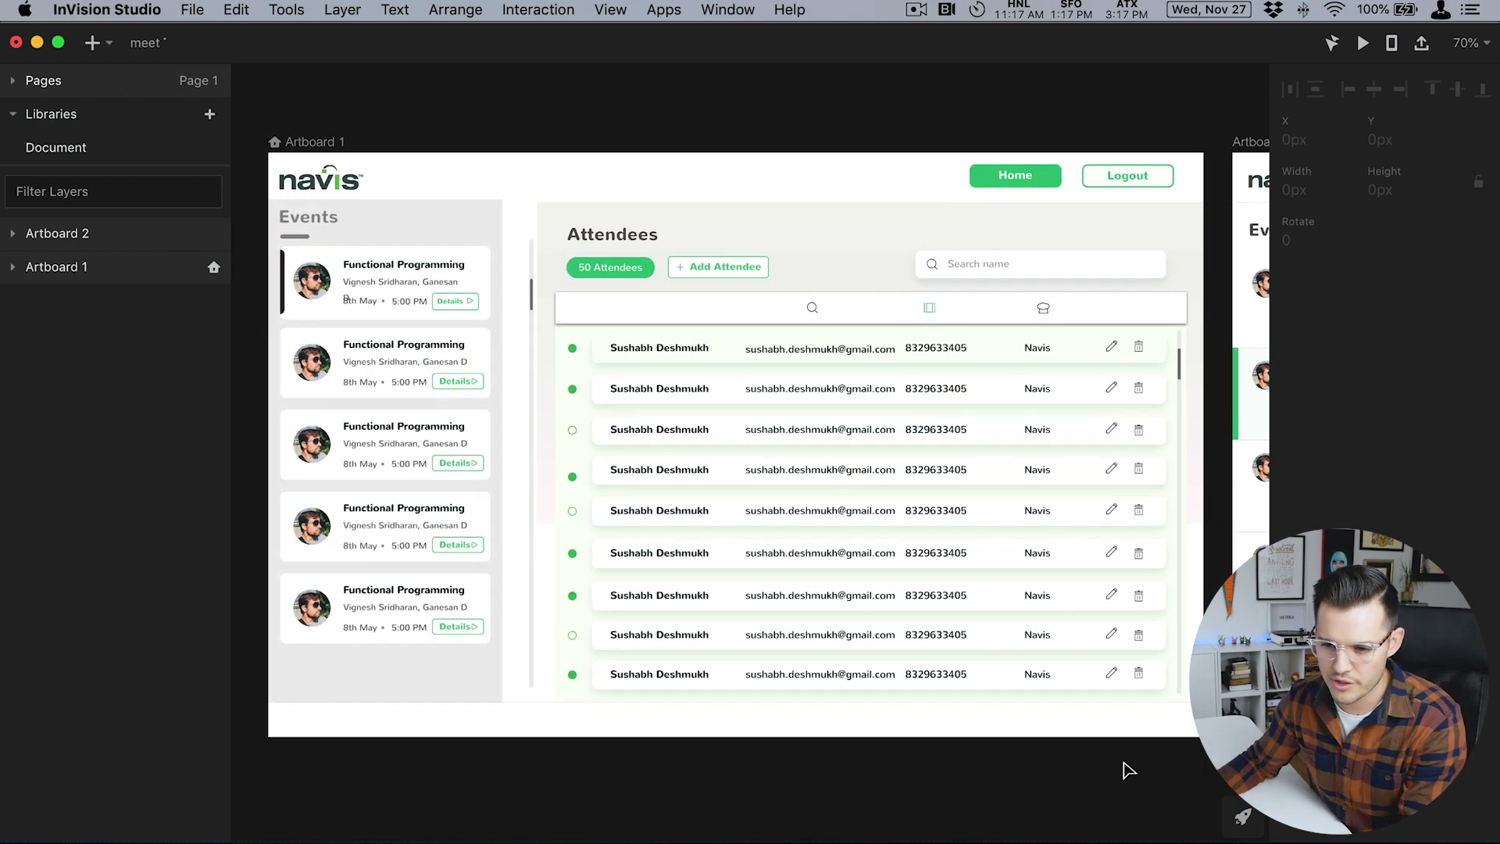
{"action": "left_click_drag", "start_coordinate": [1130, 771], "coordinate": [352, 737]}
{"action": "left_click_drag", "start_coordinate": [788, 787], "coordinate": [712, 811]}
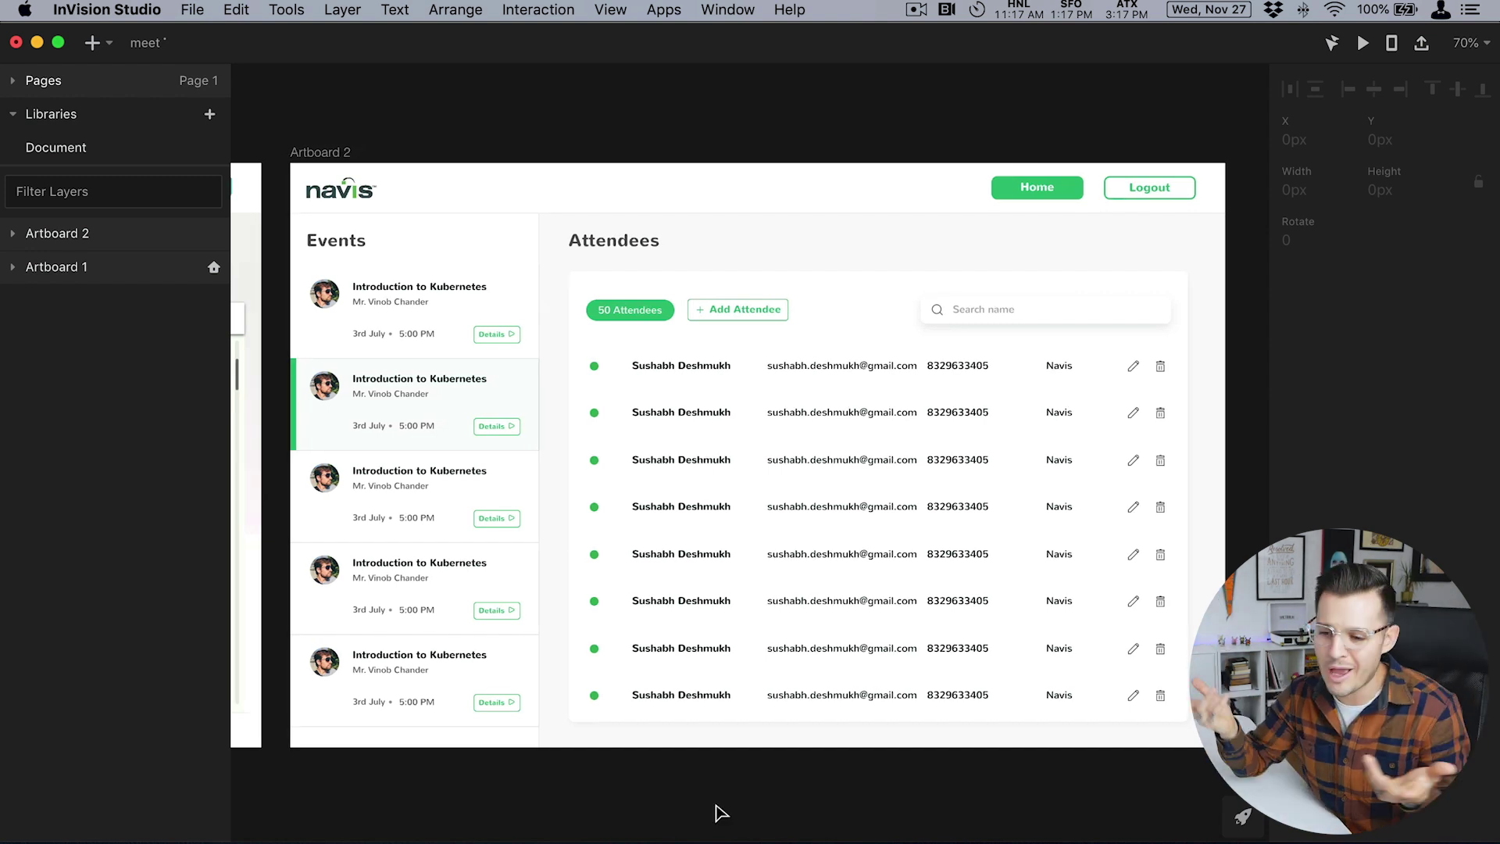